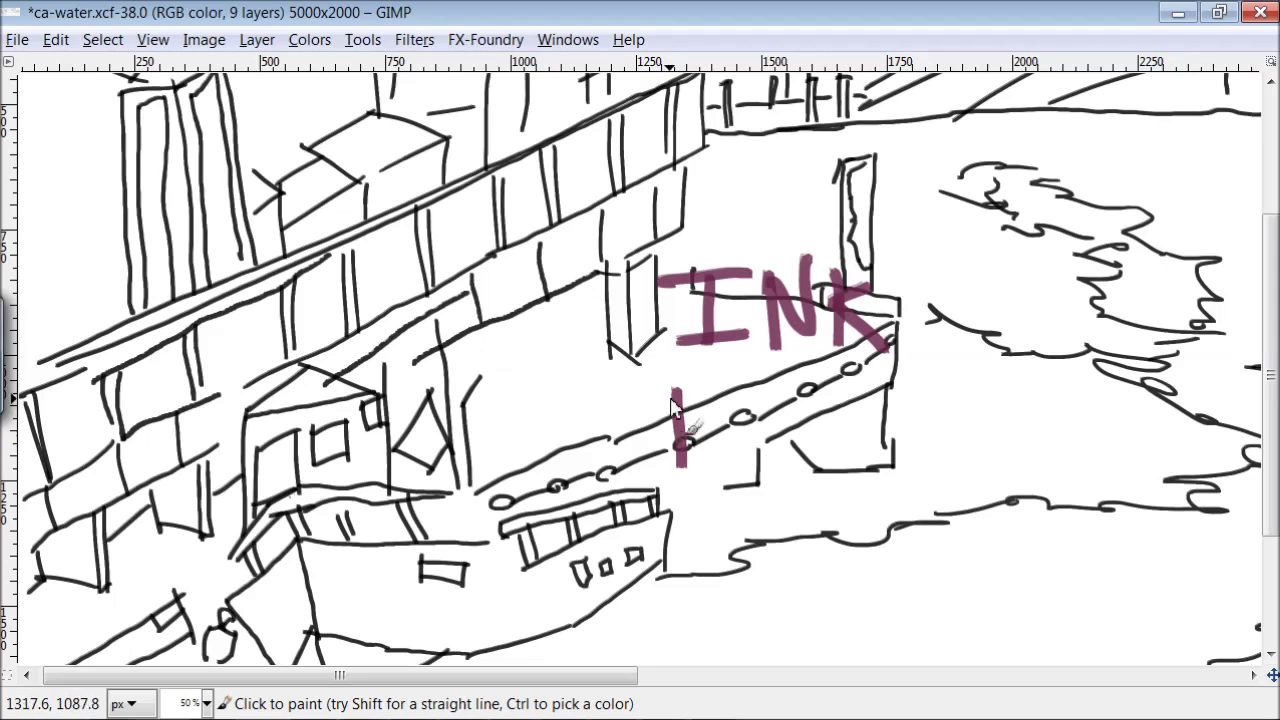
# Hand-letter the next line of the dark purple caption below the word INK on the harbour line drawing
pyautogui.moveTo(690, 512)
pyautogui.mouseDown()
pyautogui.moveTo(756, 584)
pyautogui.moveTo(877, 553)
pyautogui.moveTo(971, 603)
pyautogui.moveTo(1145, 528)
pyautogui.mouseUp()
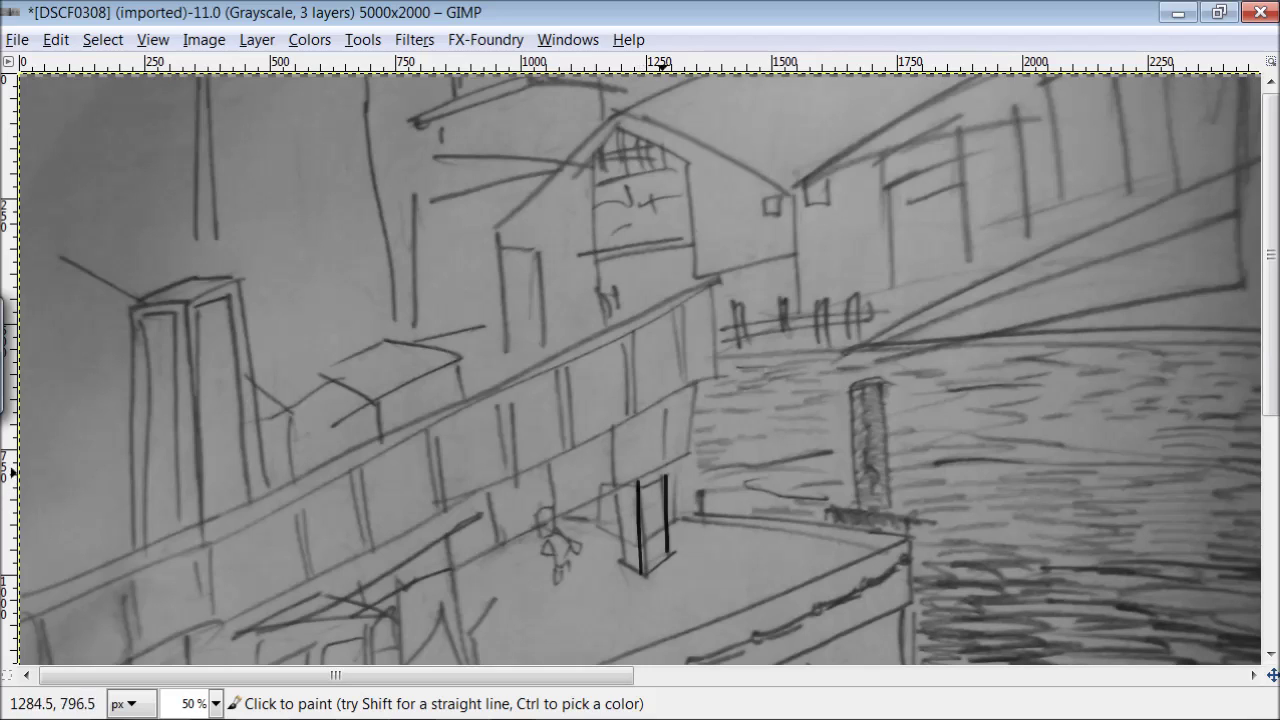
# Ink the upright post frame on the deck and the upper gangway's end post and paired railing supports
pyautogui.moveTo(615, 482); pyautogui.dragTo(620, 575)
pyautogui.moveTo(637, 478)
pyautogui.mouseDown()
pyautogui.moveTo(692, 449)
pyautogui.moveTo(696, 386)
pyautogui.moveTo(496, 474)
pyautogui.mouseUp()
pyautogui.moveTo(712, 293); pyautogui.dragTo(714, 368)
pyautogui.moveTo(688, 303); pyautogui.dragTo(684, 390)
pyautogui.moveTo(633, 335); pyautogui.dragTo(633, 413)
pyautogui.moveTo(621, 339); pyautogui.dragTo(620, 417)
pyautogui.moveTo(567, 365)
pyautogui.mouseDown()
pyautogui.moveTo(567, 443)
pyautogui.moveTo(553, 445)
pyautogui.mouseUp()
pyautogui.moveTo(514, 397); pyautogui.dragTo(505, 469)
pyautogui.moveTo(439, 428); pyautogui.dragTo(444, 508)
pyautogui.moveTo(426, 424); pyautogui.dragTo(438, 516)
# Ink the gangway's lower edge, its remaining paired supports and the two long top rail lines
pyautogui.moveTo(508, 470); pyautogui.dragTo(253, 606)
pyautogui.moveTo(363, 469); pyautogui.dragTo(367, 553)
pyautogui.moveTo(353, 473); pyautogui.dragTo(356, 556)
pyautogui.moveTo(304, 496); pyautogui.dragTo(303, 570)
pyautogui.moveTo(292, 506); pyautogui.dragTo(296, 578)
pyautogui.moveTo(718, 284); pyautogui.dragTo(47, 582)
pyautogui.moveTo(718, 285)
pyautogui.mouseDown()
pyautogui.moveTo(408, 440)
pyautogui.moveTo(66, 585)
pyautogui.mouseUp()
# Ink the roof and walls of the small building just above the gangway
pyautogui.moveTo(376, 403); pyautogui.dragTo(377, 439)
pyautogui.moveTo(462, 354)
pyautogui.mouseDown()
pyautogui.moveTo(378, 400)
pyautogui.moveTo(358, 350)
pyautogui.moveTo(378, 406)
pyautogui.moveTo(291, 447)
pyautogui.mouseUp()
pyautogui.moveTo(331, 380)
pyautogui.mouseDown()
pyautogui.moveTo(288, 404)
pyautogui.moveTo(293, 472)
pyautogui.mouseUp()
pyautogui.moveTo(264, 432); pyautogui.dragTo(289, 405)
# Ink the large gabled building's left roof slope and wall with its doorway and central window panel
pyautogui.moveTo(413, 197)
pyautogui.mouseDown()
pyautogui.moveTo(402, 318)
pyautogui.moveTo(540, 172)
pyautogui.mouseUp()
pyautogui.moveTo(619, 108)
pyautogui.mouseDown()
pyautogui.moveTo(497, 228)
pyautogui.moveTo(498, 386)
pyautogui.mouseUp()
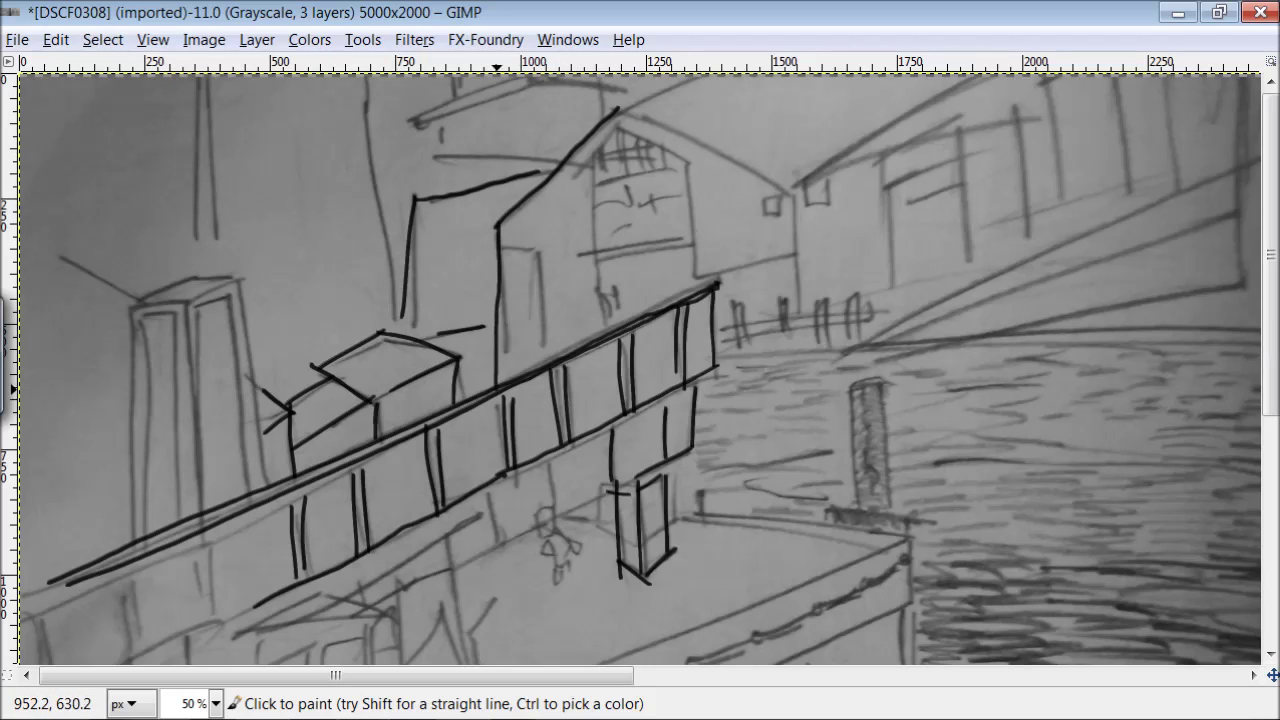
pyautogui.moveTo(536, 258); pyautogui.dragTo(532, 350)
pyautogui.moveTo(593, 160)
pyautogui.mouseDown()
pyautogui.moveTo(617, 122)
pyautogui.moveTo(689, 170)
pyautogui.moveTo(697, 280)
pyautogui.moveTo(598, 322)
pyautogui.moveTo(664, 170)
pyautogui.mouseUp()
pyautogui.moveTo(578, 254); pyautogui.dragTo(689, 228)
pyautogui.moveTo(687, 240)
pyautogui.mouseDown()
pyautogui.moveTo(586, 262)
pyautogui.moveTo(619, 315)
pyautogui.mouseUp()
pyautogui.moveTo(590, 300); pyautogui.dragTo(616, 288)
pyautogui.moveTo(677, 192); pyautogui.dragTo(634, 206)
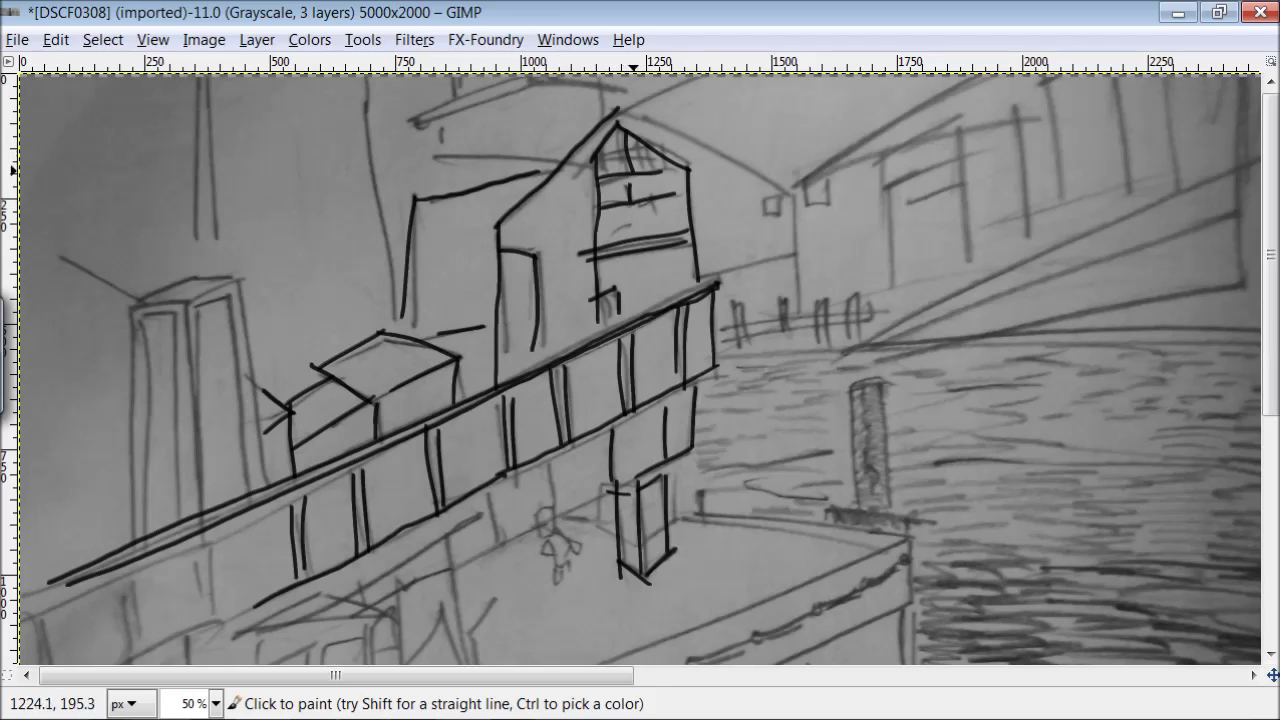
# Ink the gabled building's right roof slope, side wall and lower edge
pyautogui.moveTo(617, 115)
pyautogui.mouseDown()
pyautogui.moveTo(761, 178)
pyautogui.moveTo(776, 200)
pyautogui.mouseUp()
pyautogui.moveTo(790, 188); pyautogui.dragTo(797, 318)
pyautogui.moveTo(797, 256); pyautogui.dragTo(702, 280)
# Ink the short dock posts and connecting rail beside the gabled building
pyautogui.moveTo(737, 300); pyautogui.dragTo(739, 345)
pyautogui.moveTo(818, 292); pyautogui.dragTo(819, 343)
pyautogui.moveTo(826, 294); pyautogui.dragTo(826, 340)
pyautogui.moveTo(824, 318)
pyautogui.mouseDown()
pyautogui.moveTo(844, 316)
pyautogui.moveTo(850, 338)
pyautogui.mouseUp()
pyautogui.moveTo(857, 292); pyautogui.dragTo(858, 334)
pyautogui.moveTo(862, 316); pyautogui.dragTo(878, 315)
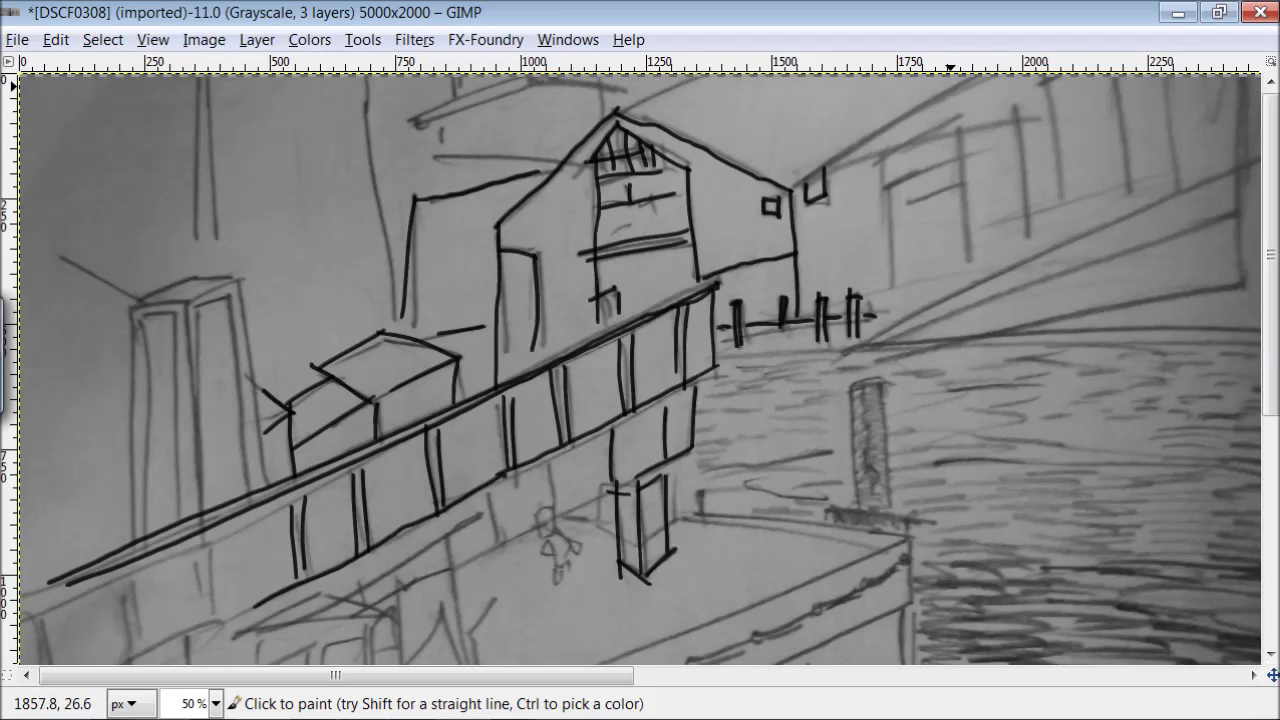
# Ink the neighbouring building's roofline, framed wall posts, crossbars and lower diagonal edge
pyautogui.moveTo(952, 85); pyautogui.dragTo(786, 190)
pyautogui.moveTo(881, 282)
pyautogui.mouseDown()
pyautogui.moveTo(888, 152)
pyautogui.moveTo(958, 131)
pyautogui.moveTo(967, 260)
pyautogui.mouseUp()
pyautogui.moveTo(960, 133); pyautogui.dragTo(1017, 127)
pyautogui.moveTo(1008, 113); pyautogui.dragTo(1028, 232)
pyautogui.moveTo(888, 184); pyautogui.dragTo(955, 150)
pyautogui.moveTo(950, 264); pyautogui.dragTo(876, 306)
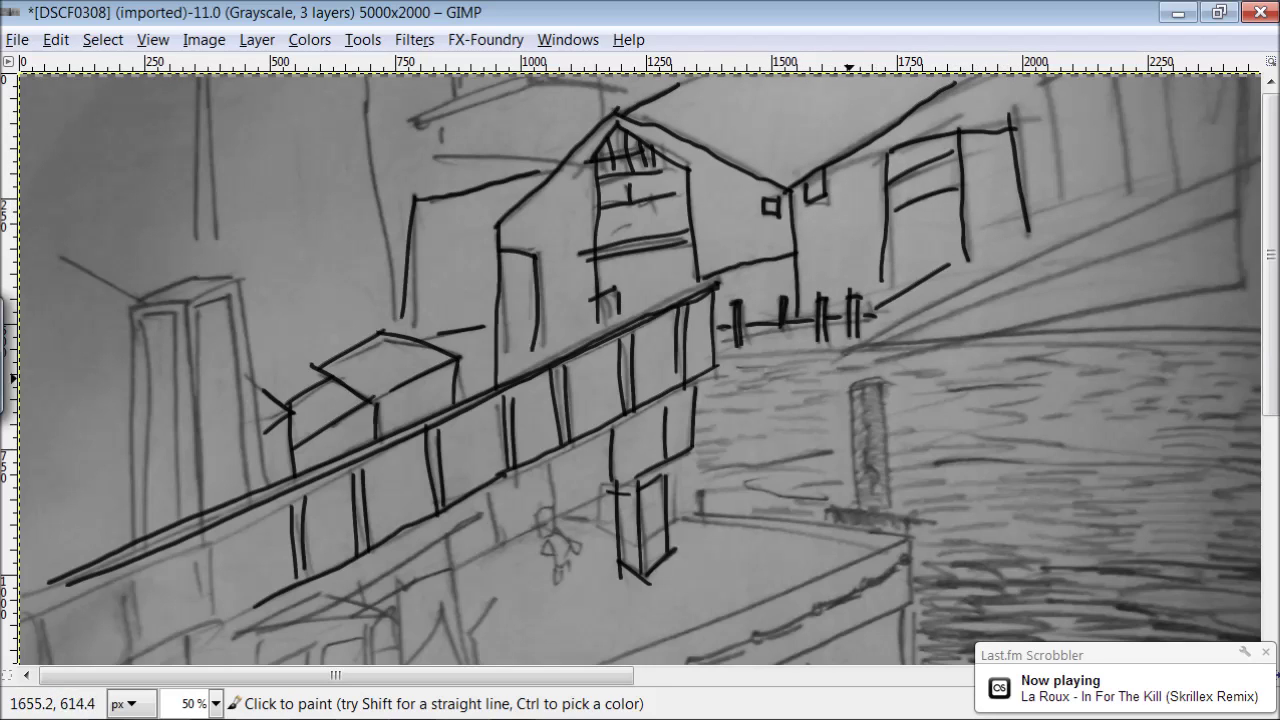
# Ink the far waterline, the single piling in the water and the large deck's outer edges
pyautogui.moveTo(853, 349); pyautogui.dragTo(714, 352)
pyautogui.moveTo(860, 396); pyautogui.dragTo(879, 468)
pyautogui.moveTo(884, 374)
pyautogui.mouseDown()
pyautogui.moveTo(883, 510)
pyautogui.moveTo(852, 472)
pyautogui.mouseUp()
pyautogui.moveTo(909, 519)
pyautogui.mouseDown()
pyautogui.moveTo(832, 528)
pyautogui.moveTo(699, 511)
pyautogui.moveTo(853, 570)
pyautogui.moveTo(625, 664)
pyautogui.mouseUp()
pyautogui.moveTo(905, 541)
pyautogui.mouseDown()
pyautogui.moveTo(904, 604)
pyautogui.moveTo(776, 662)
pyautogui.mouseUp()
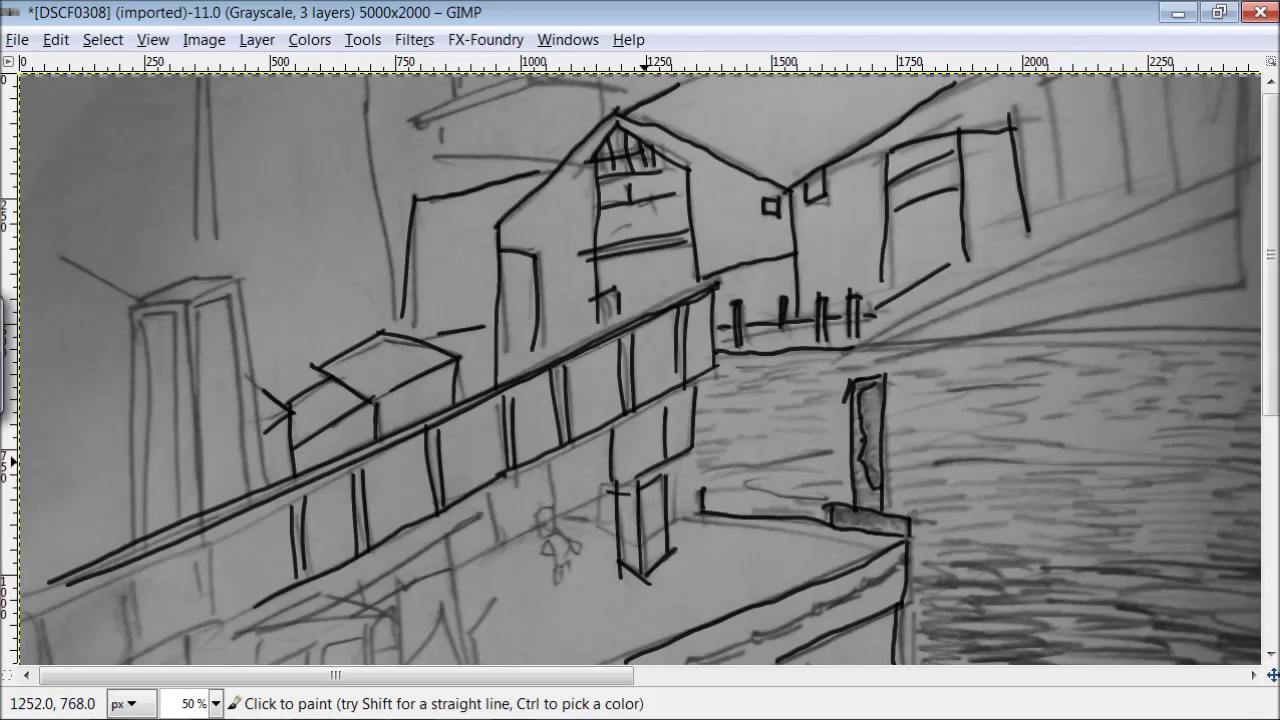
# Ink the gangway's lower section, tracing its underside edge, support posts and left panels down to the deck
pyautogui.moveTo(606, 490); pyautogui.dragTo(420, 585)
pyautogui.moveTo(552, 461); pyautogui.dragTo(550, 521)
pyautogui.moveTo(487, 493); pyautogui.dragTo(490, 543)
pyautogui.moveTo(480, 512); pyautogui.dragTo(333, 605)
pyautogui.moveTo(340, 476)
pyautogui.mouseDown()
pyautogui.moveTo(139, 595)
pyautogui.moveTo(104, 601)
pyautogui.mouseUp()
pyautogui.moveTo(196, 550); pyautogui.dragTo(200, 618)
pyautogui.moveTo(208, 546); pyautogui.dragTo(211, 606)
pyautogui.moveTo(126, 592); pyautogui.dragTo(132, 658)
pyautogui.moveTo(113, 598)
pyautogui.mouseDown()
pyautogui.moveTo(121, 640)
pyautogui.moveTo(230, 614)
pyautogui.mouseUp()
# Ink the tall twin columns behind the gangway, including their caps and inner vertical lines
pyautogui.scroll(-3, 975, 370)
pyautogui.moveTo(186, 182); pyautogui.dragTo(231, 153)
pyautogui.moveTo(227, 156)
pyautogui.mouseDown()
pyautogui.moveTo(170, 153)
pyautogui.moveTo(140, 175)
pyautogui.mouseUp()
pyautogui.moveTo(130, 187)
pyautogui.mouseDown()
pyautogui.moveTo(196, 179)
pyautogui.moveTo(204, 387)
pyautogui.mouseUp()
pyautogui.moveTo(231, 150); pyautogui.dragTo(267, 358)
pyautogui.moveTo(224, 160); pyautogui.dragTo(250, 355)
pyautogui.moveTo(201, 190); pyautogui.dragTo(220, 382)
pyautogui.moveTo(132, 183); pyautogui.dragTo(141, 406)
pyautogui.moveTo(173, 190)
pyautogui.mouseDown()
pyautogui.moveTo(151, 322)
pyautogui.moveTo(157, 404)
pyautogui.mouseUp()
pyautogui.moveTo(175, 188); pyautogui.dragTo(184, 394)
# Ink the lower left walkway's edges, panel dividers and hanging support frame
pyautogui.moveTo(187, 507); pyautogui.dragTo(190, 562)
pyautogui.moveTo(128, 538)
pyautogui.mouseDown()
pyautogui.moveTo(136, 588)
pyautogui.moveTo(33, 593)
pyautogui.mouseUp()
pyautogui.moveTo(230, 535); pyautogui.dragTo(42, 640)
pyautogui.moveTo(209, 556); pyautogui.dragTo(209, 612)
pyautogui.moveTo(218, 552)
pyautogui.mouseDown()
pyautogui.moveTo(224, 625)
pyautogui.moveTo(168, 616)
pyautogui.mouseUp()
# Ink the cabin's walls and windows, the diamond shape beside it and the adjoining upright posts
pyautogui.moveTo(308, 524); pyautogui.dragTo(258, 632)
pyautogui.moveTo(323, 558)
pyautogui.mouseDown()
pyautogui.moveTo(324, 526)
pyautogui.moveTo(358, 550)
pyautogui.moveTo(392, 490)
pyautogui.mouseUp()
pyautogui.moveTo(389, 487); pyautogui.dragTo(393, 520)
pyautogui.moveTo(395, 458); pyautogui.dragTo(399, 587)
pyautogui.moveTo(402, 545)
pyautogui.mouseDown()
pyautogui.moveTo(443, 494)
pyautogui.moveTo(404, 544)
pyautogui.mouseUp()
pyautogui.moveTo(447, 414); pyautogui.dragTo(468, 581)
pyautogui.moveTo(492, 468); pyautogui.dragTo(480, 582)
# Ink the large deck's front edge and the row of small round floats along it
pyautogui.moveTo(620, 530); pyautogui.dragTo(484, 582)
pyautogui.moveTo(863, 458); pyautogui.dragTo(858, 461)
pyautogui.moveTo(818, 478); pyautogui.dragTo(691, 536)
pyautogui.moveTo(619, 562); pyautogui.dragTo(613, 566)
pyautogui.moveTo(572, 576); pyautogui.dragTo(524, 592)
pyautogui.moveTo(520, 592); pyautogui.dragTo(516, 591)
# Ink the support outlines beneath the large deck's outer corner
pyautogui.moveTo(802, 536)
pyautogui.mouseDown()
pyautogui.moveTo(837, 562)
pyautogui.moveTo(888, 563)
pyautogui.mouseUp()
pyautogui.moveTo(904, 532)
pyautogui.mouseDown()
pyautogui.moveTo(902, 560)
pyautogui.moveTo(876, 563)
pyautogui.mouseUp()
pyautogui.moveTo(769, 543); pyautogui.dragTo(738, 582)
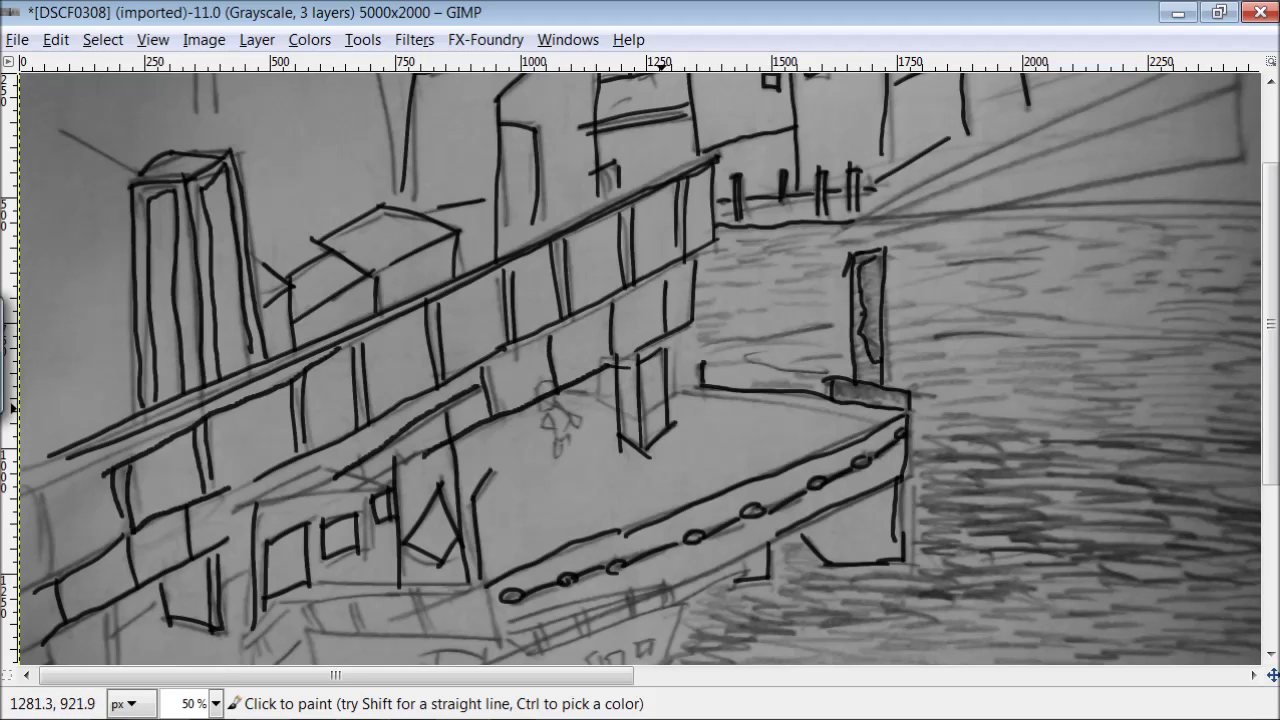
# Ink the moored boat's bow edge and the three small windows in its hull
pyautogui.scroll(-4, 660, 377)
pyautogui.moveTo(681, 405); pyautogui.dragTo(676, 462)
pyautogui.moveTo(636, 440)
pyautogui.mouseDown()
pyautogui.moveTo(650, 440)
pyautogui.moveTo(612, 466)
pyautogui.mouseUp()
pyautogui.moveTo(598, 450); pyautogui.dragTo(592, 474)
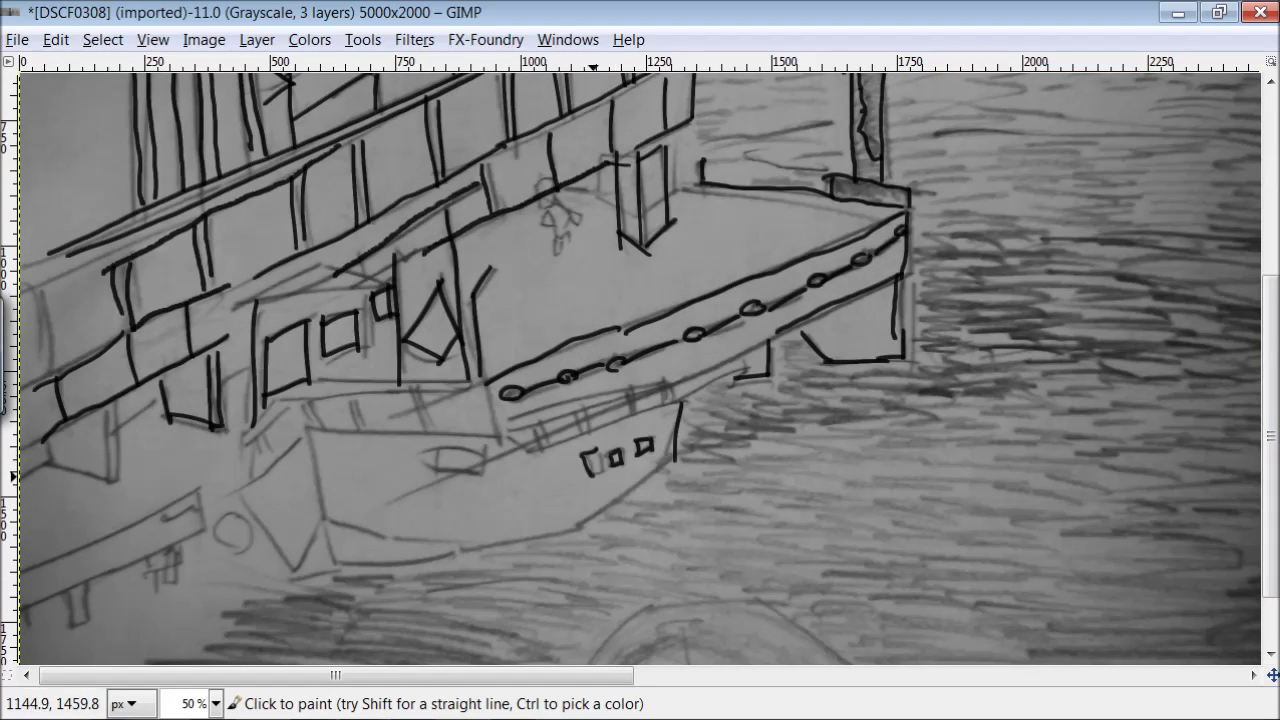
# Ink the moored boat's hull outline from the bow around the bottom to the pointed stern
pyautogui.moveTo(680, 399); pyautogui.dragTo(534, 459)
pyautogui.moveTo(674, 458)
pyautogui.mouseDown()
pyautogui.moveTo(578, 519)
pyautogui.moveTo(479, 542)
pyautogui.moveTo(315, 521)
pyautogui.mouseUp()
pyautogui.moveTo(308, 428); pyautogui.dragTo(323, 501)
pyautogui.moveTo(306, 431)
pyautogui.mouseDown()
pyautogui.moveTo(236, 491)
pyautogui.moveTo(302, 574)
pyautogui.mouseUp()
pyautogui.moveTo(460, 540); pyautogui.dragTo(368, 562)
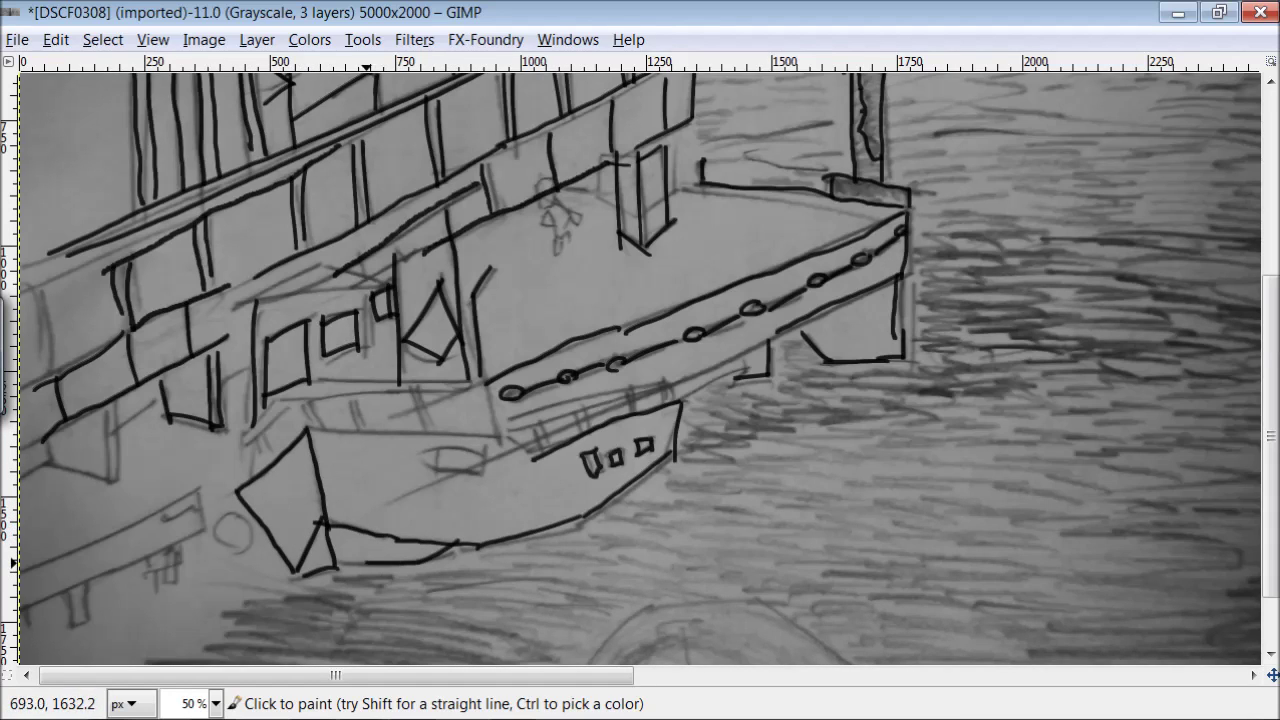
# Ink the moored boat's deck line and the rectangular window in the side of its hull
pyautogui.moveTo(485, 434); pyautogui.dragTo(309, 430)
pyautogui.moveTo(431, 446); pyautogui.dragTo(430, 473)
pyautogui.moveTo(431, 452)
pyautogui.mouseDown()
pyautogui.moveTo(471, 456)
pyautogui.moveTo(473, 477)
pyautogui.mouseUp()
pyautogui.moveTo(430, 468); pyautogui.dragTo(473, 474)
# Ink the moored boat's stern canopy edge and the railings with posts along its deck
pyautogui.moveTo(418, 385); pyautogui.dragTo(436, 428)
pyautogui.moveTo(408, 392); pyautogui.dragTo(425, 430)
pyautogui.moveTo(296, 404); pyautogui.dragTo(244, 452)
pyautogui.moveTo(276, 400); pyautogui.dragTo(236, 450)
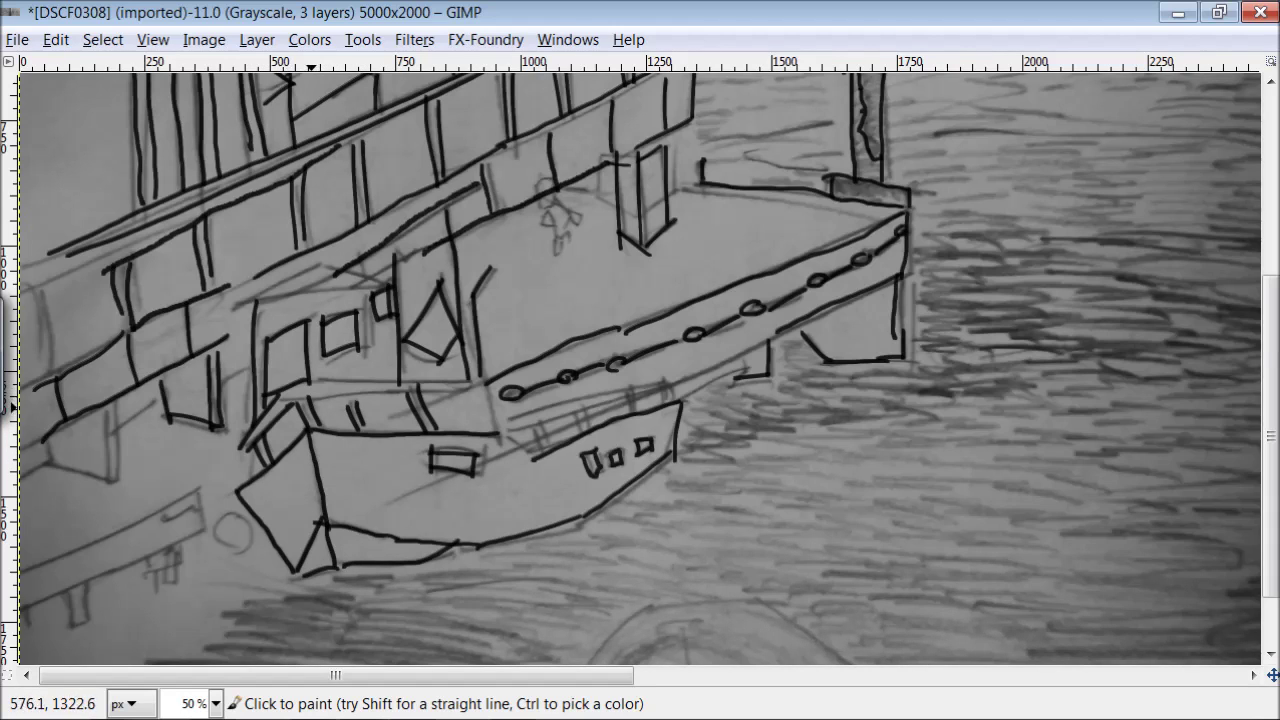
pyautogui.moveTo(456, 390)
pyautogui.mouseDown()
pyautogui.moveTo(366, 388)
pyautogui.moveTo(464, 384)
pyautogui.mouseUp()
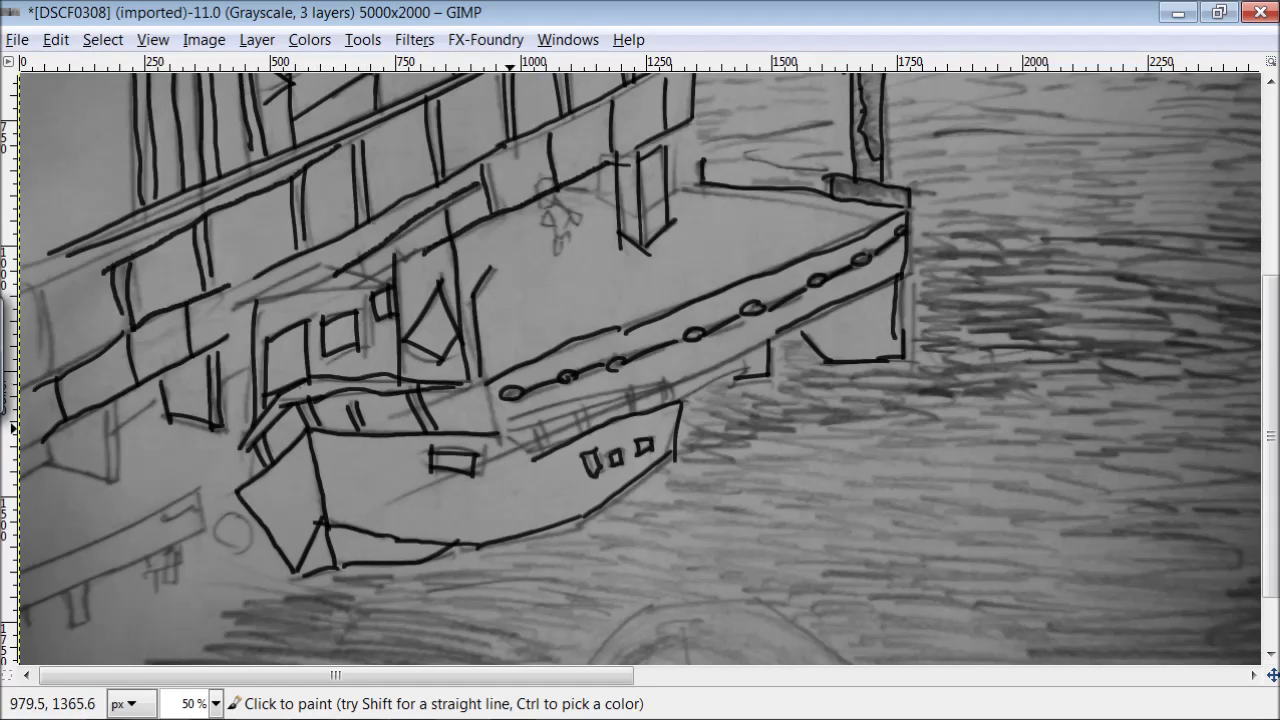
pyautogui.moveTo(531, 425)
pyautogui.mouseDown()
pyautogui.moveTo(603, 401)
pyautogui.moveTo(616, 383)
pyautogui.moveTo(512, 412)
pyautogui.mouseUp()
# Ink the round buoy beside the boat's stern and the small plank dock with its support
pyautogui.moveTo(222, 540); pyautogui.dragTo(247, 531)
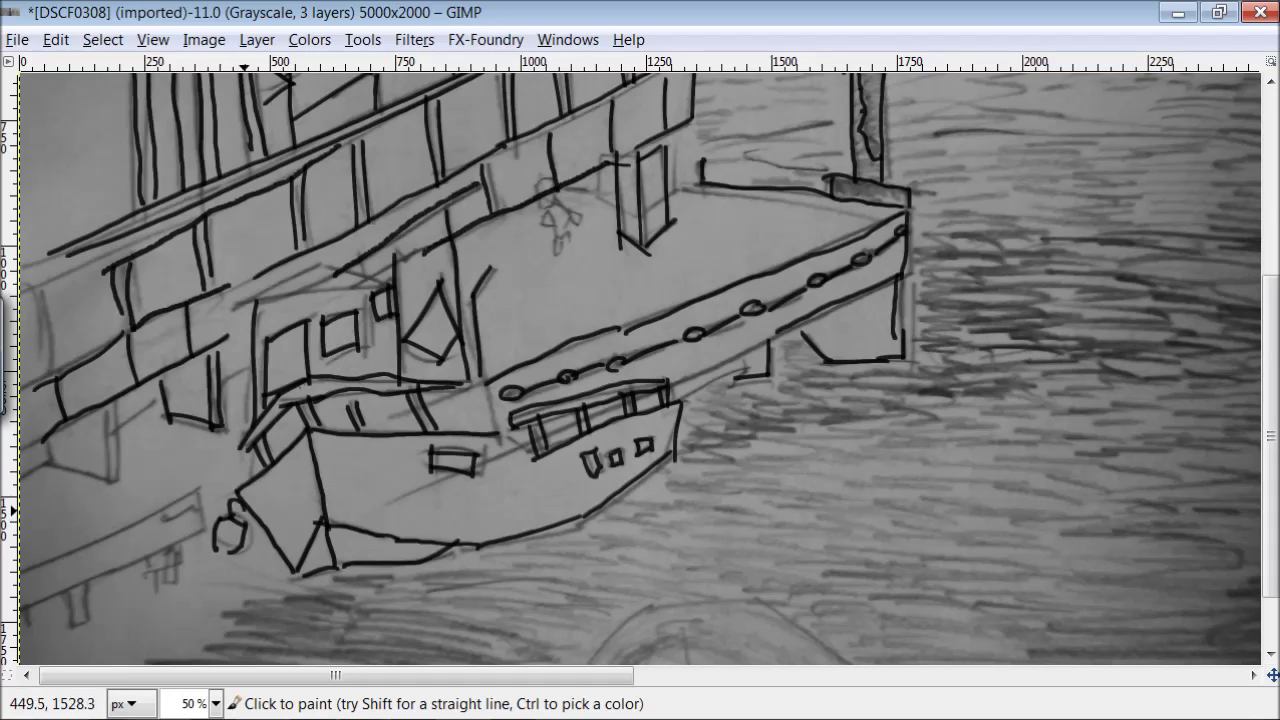
pyautogui.moveTo(200, 482); pyautogui.dragTo(40, 575)
pyautogui.moveTo(185, 479)
pyautogui.mouseDown()
pyautogui.moveTo(200, 530)
pyautogui.moveTo(48, 606)
pyautogui.moveTo(64, 626)
pyautogui.mouseUp()
pyautogui.moveTo(163, 511); pyautogui.dragTo(191, 504)
# Ink the lowest support frame under the walkway, the cabin's roof and the leftmost walkway panel
pyautogui.moveTo(107, 404); pyautogui.dragTo(117, 480)
pyautogui.moveTo(117, 481); pyautogui.dragTo(47, 442)
pyautogui.moveTo(54, 470); pyautogui.dragTo(39, 483)
pyautogui.moveTo(118, 430); pyautogui.dragTo(160, 399)
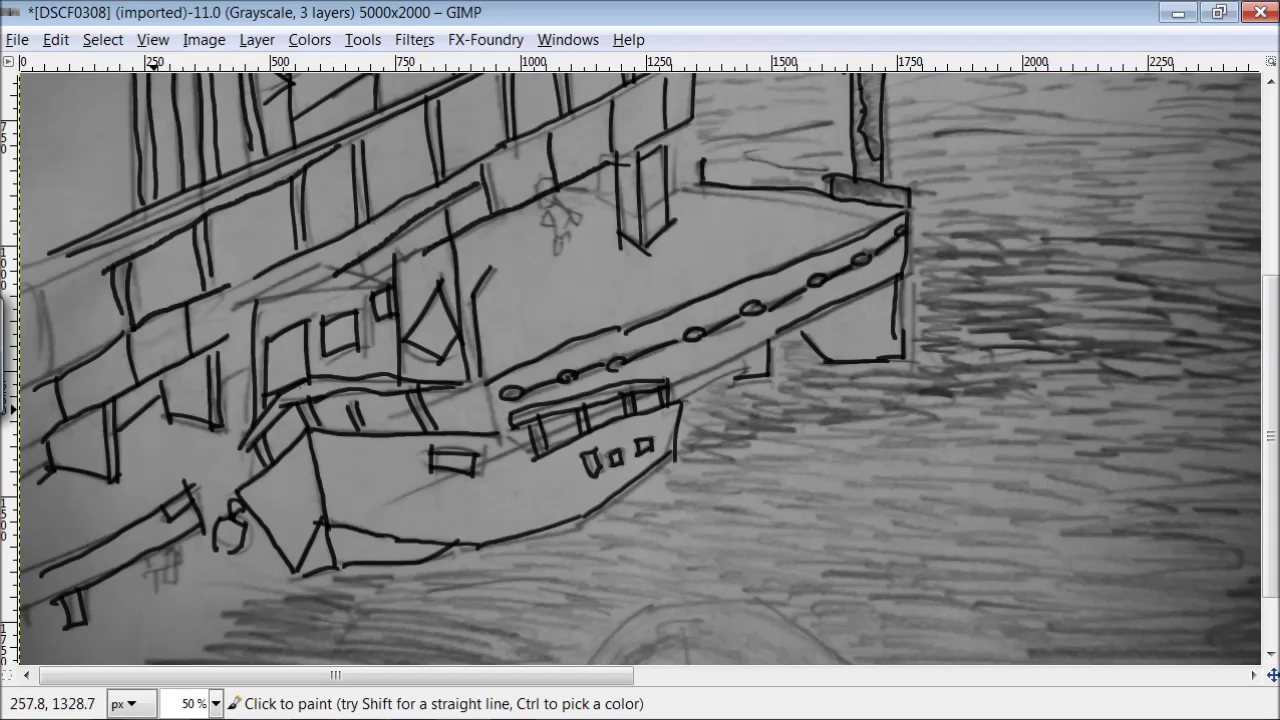
pyautogui.moveTo(386, 286)
pyautogui.mouseDown()
pyautogui.moveTo(281, 303)
pyautogui.moveTo(311, 254)
pyautogui.moveTo(388, 288)
pyautogui.mouseUp()
pyautogui.moveTo(98, 266)
pyautogui.mouseDown()
pyautogui.moveTo(56, 277)
pyautogui.moveTo(60, 373)
pyautogui.mouseUp()
# Ink the large arched shape in the foreground water along with its inner curves
pyautogui.scroll(-2, 1077, 401)
pyautogui.moveTo(866, 594); pyautogui.dragTo(885, 650)
pyautogui.moveTo(870, 596)
pyautogui.mouseDown()
pyautogui.moveTo(768, 507)
pyautogui.moveTo(648, 522)
pyautogui.moveTo(552, 628)
pyautogui.moveTo(546, 660)
pyautogui.mouseUp()
pyautogui.moveTo(698, 646); pyautogui.dragTo(735, 622)
pyautogui.moveTo(735, 622); pyautogui.dragTo(764, 646)
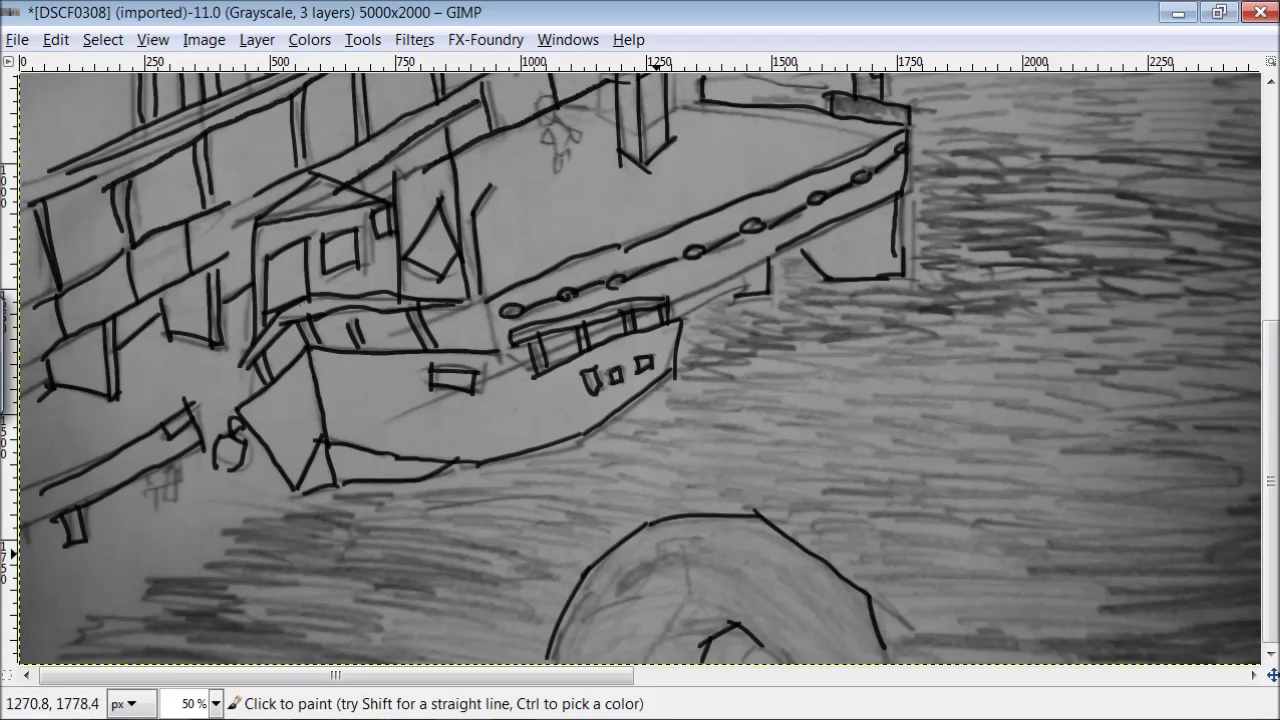
pyautogui.moveTo(678, 548); pyautogui.dragTo(630, 563)
pyautogui.moveTo(630, 563); pyautogui.dragTo(600, 607)
pyautogui.moveTo(600, 607); pyautogui.dragTo(640, 576)
pyautogui.moveTo(640, 576); pyautogui.dragTo(697, 568)
# Ink the wooden pilings and the floating beams between them in the sketch's right half
pyautogui.moveTo(590, 676); pyautogui.dragTo(1061, 676)
pyautogui.moveTo(1270, 560); pyautogui.dragTo(1270, 454)
pyautogui.moveTo(429, 284)
pyautogui.mouseDown()
pyautogui.moveTo(421, 357)
pyautogui.moveTo(377, 362)
pyautogui.moveTo(546, 375)
pyautogui.moveTo(660, 358)
pyautogui.moveTo(704, 437)
pyautogui.mouseUp()
pyautogui.moveTo(694, 340); pyautogui.dragTo(700, 437)
pyautogui.moveTo(712, 346)
pyautogui.mouseDown()
pyautogui.moveTo(772, 348)
pyautogui.moveTo(796, 364)
pyautogui.mouseUp()
pyautogui.moveTo(752, 350)
pyautogui.mouseDown()
pyautogui.moveTo(795, 354)
pyautogui.moveTo(808, 422)
pyautogui.mouseUp()
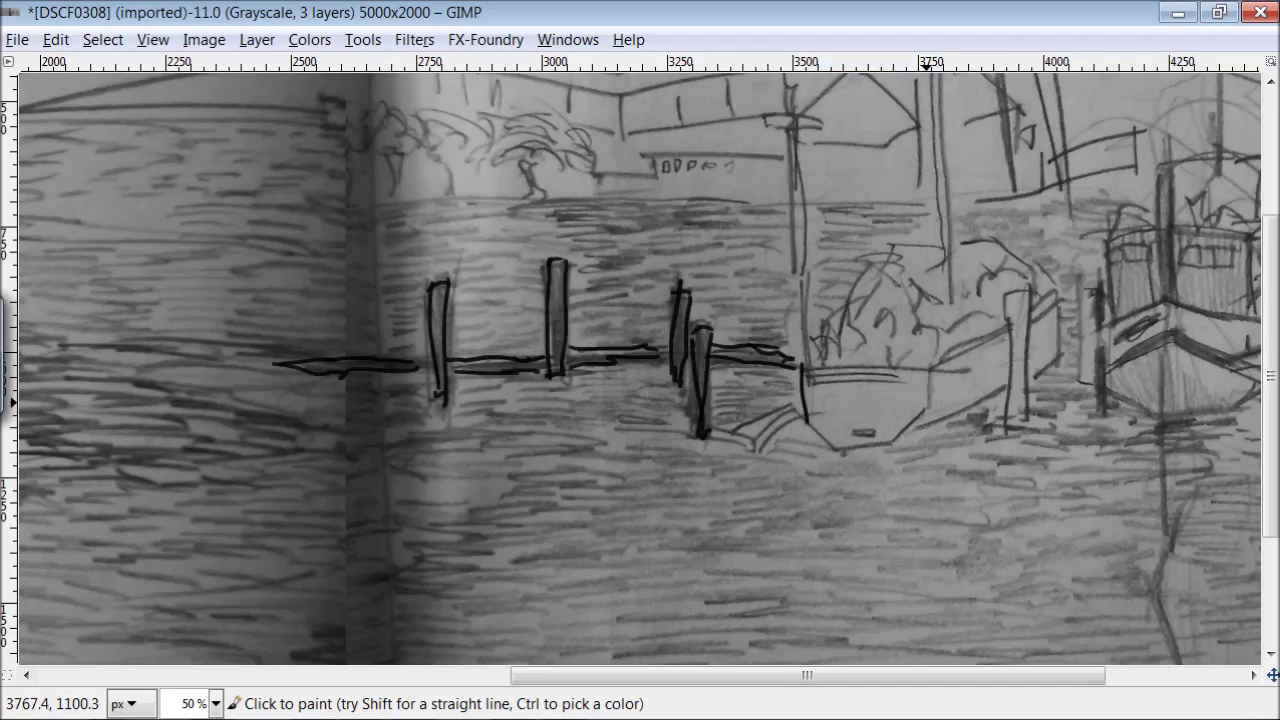
# Ink the small boat's hull and its mast with crossbar, plus the piling beyond the boat
pyautogui.moveTo(926, 410); pyautogui.dragTo(834, 448)
pyautogui.moveTo(926, 367)
pyautogui.mouseDown()
pyautogui.moveTo(895, 380)
pyautogui.moveTo(804, 326)
pyautogui.moveTo(792, 140)
pyautogui.moveTo(808, 288)
pyautogui.mouseUp()
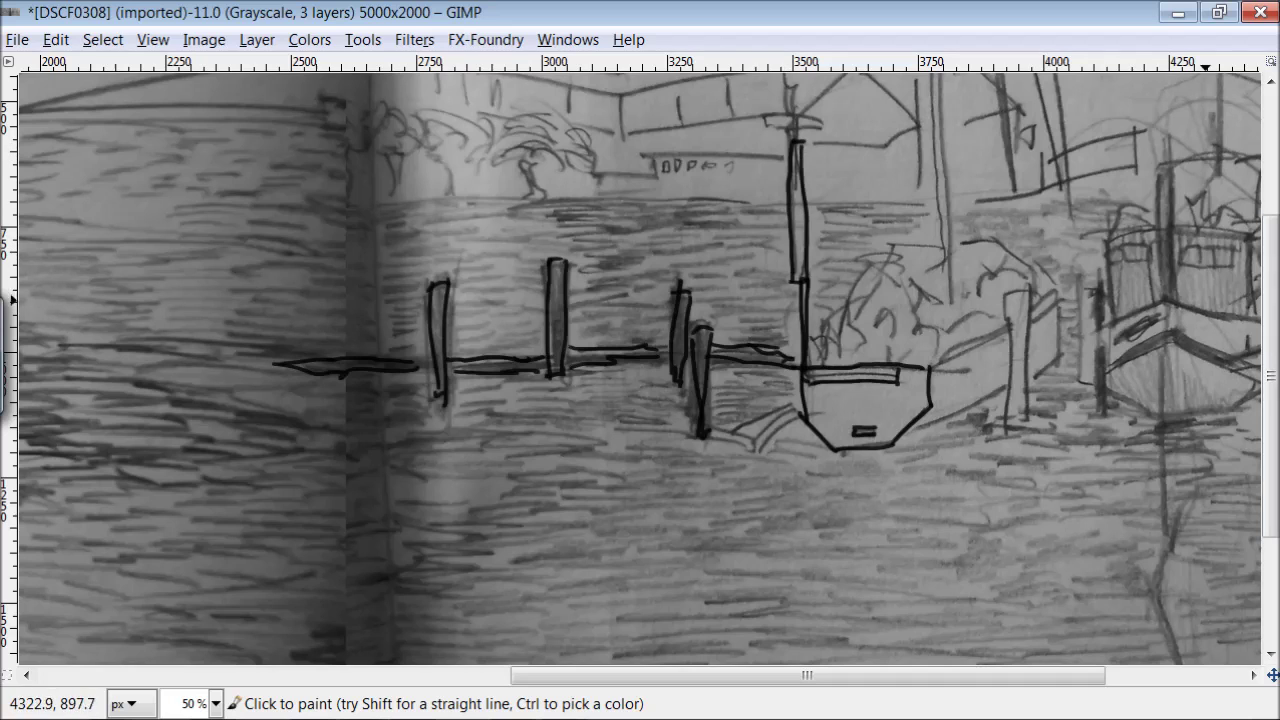
pyautogui.scroll(3, 808, 288)
pyautogui.moveTo(786, 223); pyautogui.dragTo(760, 243)
pyautogui.moveTo(1019, 428)
pyautogui.mouseDown()
pyautogui.moveTo(1027, 420)
pyautogui.moveTo(1027, 538)
pyautogui.mouseUp()
# Ink the tall pole behind the small boat and its two V-shaped arms
pyautogui.scroll(2, 989, 332)
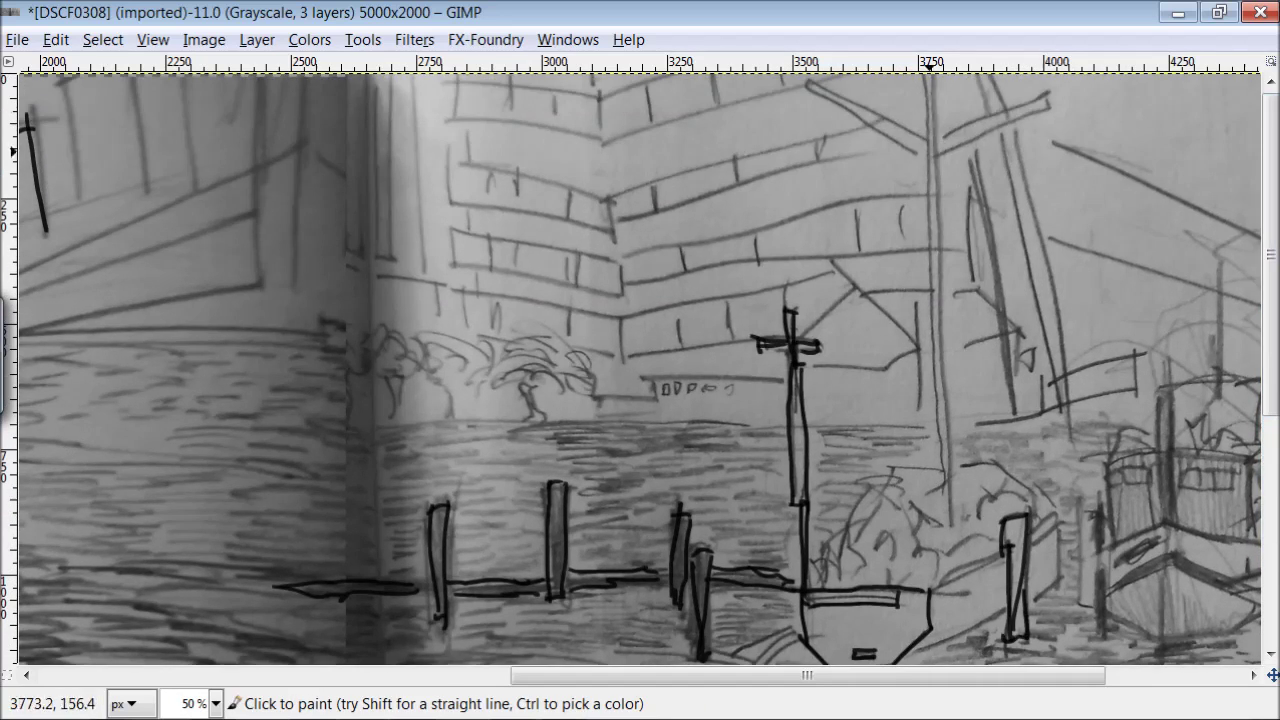
pyautogui.moveTo(926, 90); pyautogui.dragTo(948, 500)
pyautogui.moveTo(925, 160)
pyautogui.mouseDown()
pyautogui.moveTo(808, 86)
pyautogui.moveTo(926, 152)
pyautogui.mouseUp()
pyautogui.moveTo(933, 106); pyautogui.dragTo(948, 490)
pyautogui.moveTo(1046, 94)
pyautogui.mouseDown()
pyautogui.moveTo(933, 145)
pyautogui.moveTo(969, 139)
pyautogui.moveTo(935, 160)
pyautogui.mouseUp()
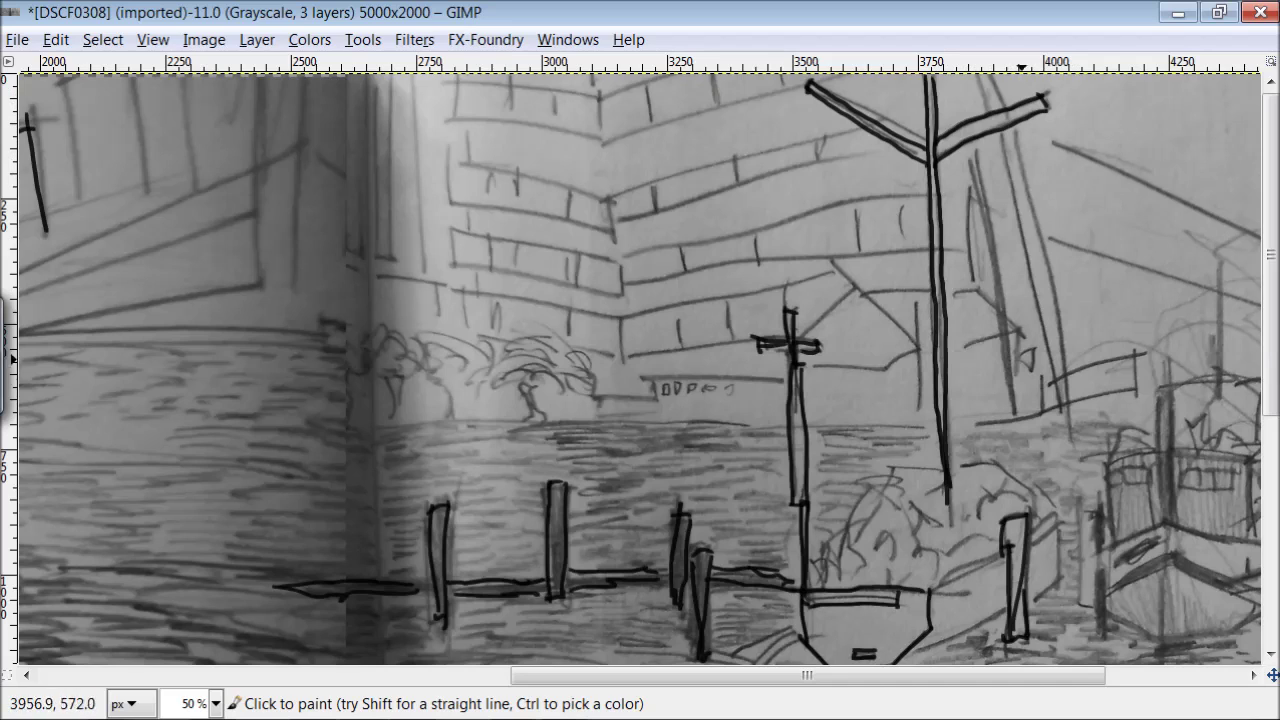
# Ink the pair of slanted poles and the peaked house outlines around the tall pole
pyautogui.moveTo(1020, 153); pyautogui.dragTo(1072, 410)
pyautogui.moveTo(998, 132); pyautogui.dragTo(1058, 395)
pyautogui.moveTo(1018, 329)
pyautogui.mouseDown()
pyautogui.moveTo(952, 346)
pyautogui.moveTo(972, 286)
pyautogui.mouseUp()
pyautogui.moveTo(952, 291)
pyautogui.mouseDown()
pyautogui.moveTo(976, 288)
pyautogui.moveTo(865, 287)
pyautogui.moveTo(910, 343)
pyautogui.mouseUp()
pyautogui.moveTo(858, 289); pyautogui.dragTo(815, 336)
pyautogui.moveTo(916, 345); pyautogui.dragTo(890, 369)
pyautogui.moveTo(890, 368); pyautogui.dragTo(811, 367)
pyautogui.moveTo(920, 344); pyautogui.dragTo(920, 407)
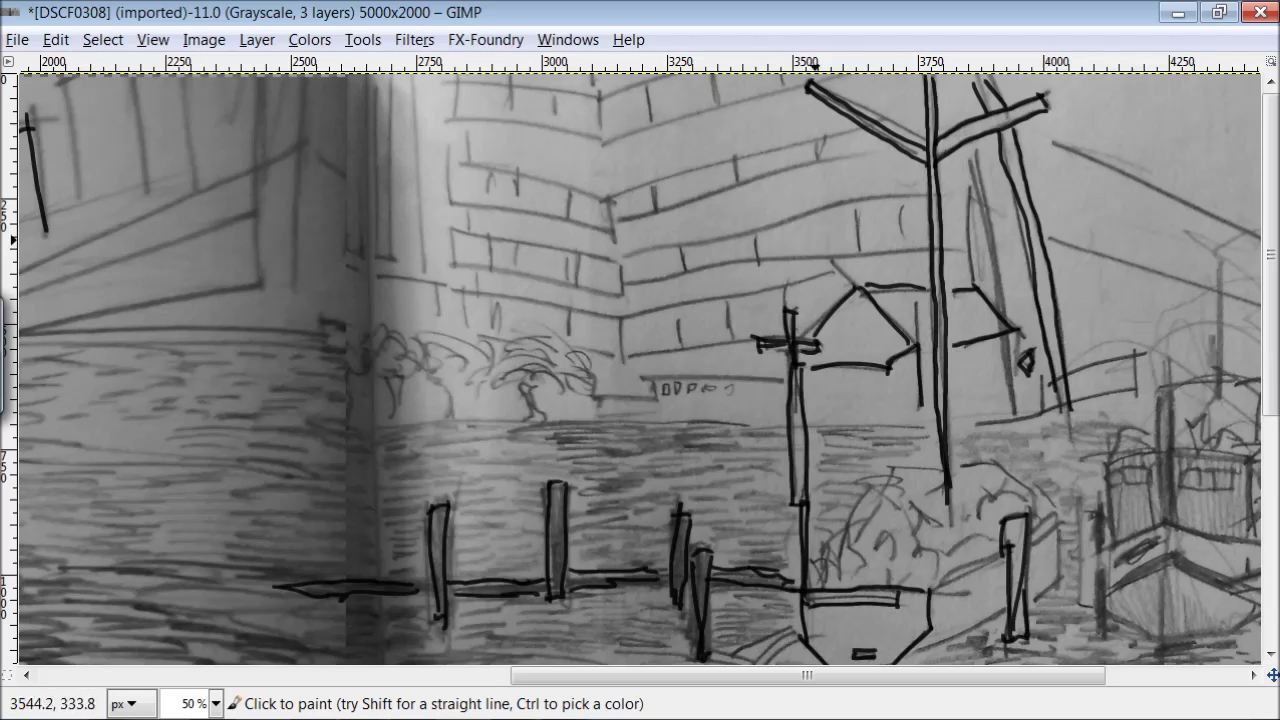
# Ink the lowest storey band of the apartment building with its edges and window dividers
pyautogui.moveTo(828, 266)
pyautogui.mouseDown()
pyautogui.moveTo(623, 322)
pyautogui.moveTo(622, 362)
pyautogui.mouseUp()
pyautogui.moveTo(676, 311); pyautogui.dragTo(676, 345)
pyautogui.moveTo(727, 298)
pyautogui.mouseDown()
pyautogui.moveTo(727, 341)
pyautogui.moveTo(626, 362)
pyautogui.moveTo(540, 314)
pyautogui.moveTo(466, 294)
pyautogui.moveTo(461, 323)
pyautogui.mouseUp()
pyautogui.moveTo(489, 301); pyautogui.dragTo(489, 331)
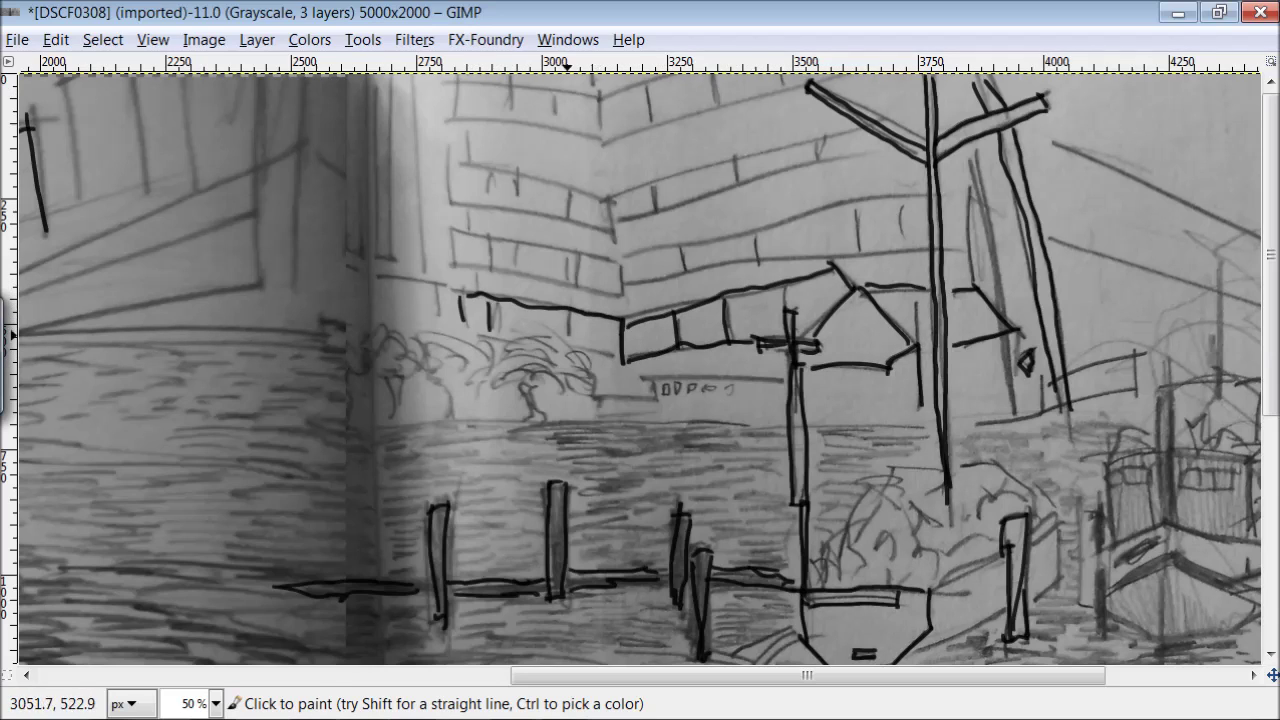
# Ink the short vertical window dividers across the upper storeys of the apartment building
pyautogui.moveTo(860, 205); pyautogui.dragTo(861, 255)
pyautogui.moveTo(900, 201); pyautogui.dragTo(900, 247)
pyautogui.moveTo(817, 137); pyautogui.dragTo(816, 160)
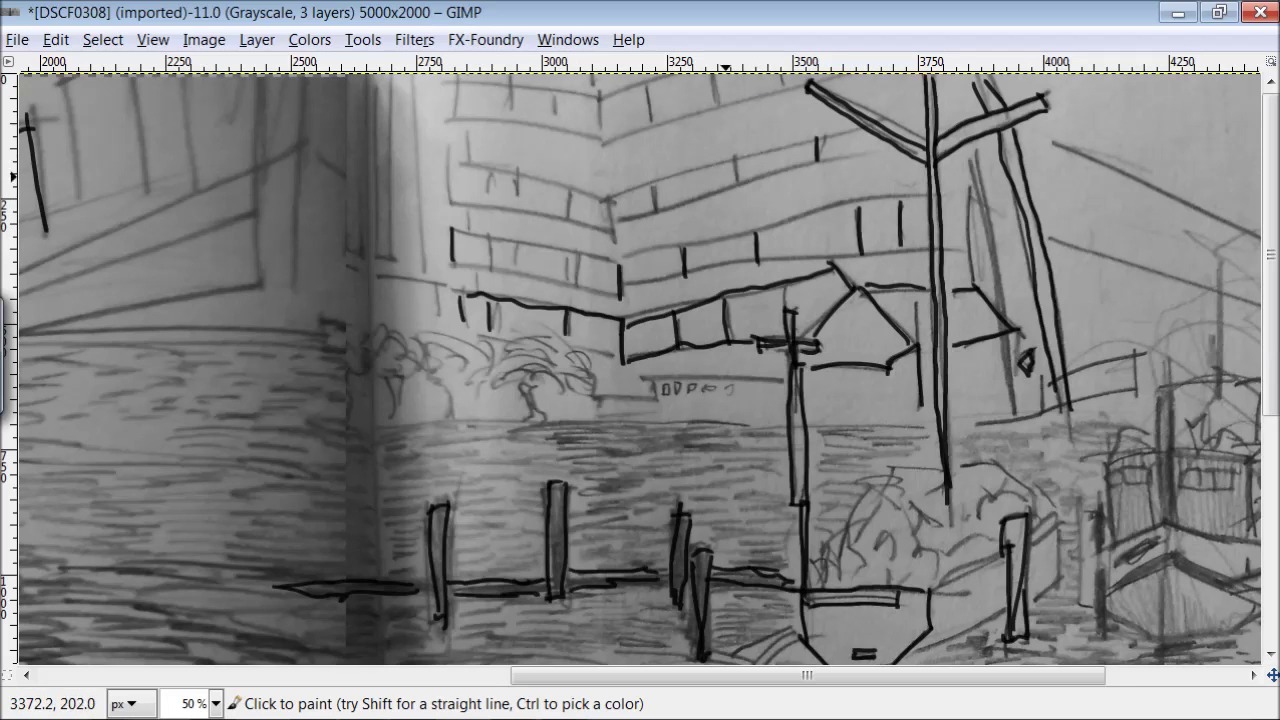
pyautogui.moveTo(655, 189); pyautogui.dragTo(655, 213)
pyautogui.moveTo(568, 190); pyautogui.dragTo(568, 221)
pyautogui.moveTo(484, 173); pyautogui.dragTo(484, 205)
pyautogui.moveTo(511, 185); pyautogui.dragTo(511, 213)
pyautogui.moveTo(506, 79); pyautogui.dragTo(506, 117)
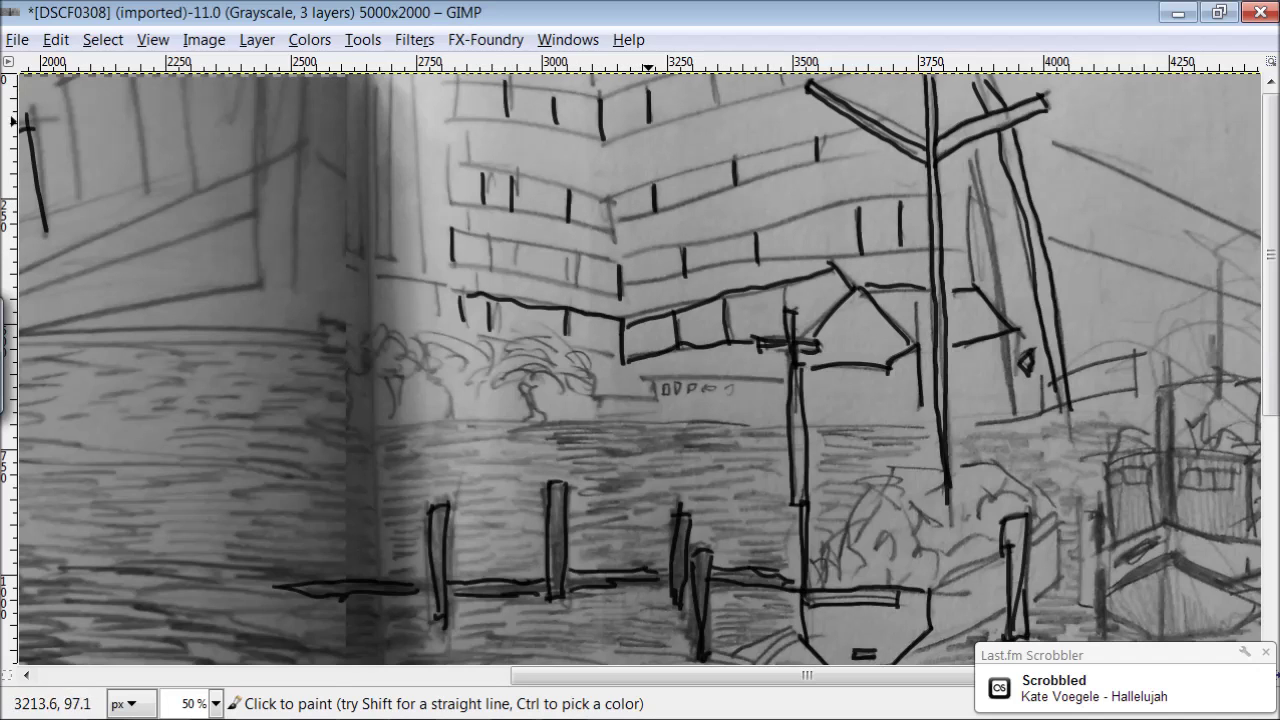
pyautogui.moveTo(647, 91); pyautogui.dragTo(648, 126)
pyautogui.moveTo(711, 75); pyautogui.dragTo(711, 107)
# Ink the horizontal edges and end lines of the apartment building's two upper storey bands on both wings
pyautogui.moveTo(790, 87)
pyautogui.mouseDown()
pyautogui.moveTo(576, 137)
pyautogui.moveTo(446, 119)
pyautogui.mouseUp()
pyautogui.moveTo(446, 119)
pyautogui.mouseDown()
pyautogui.moveTo(453, 82)
pyautogui.moveTo(616, 93)
pyautogui.moveTo(658, 76)
pyautogui.mouseUp()
pyautogui.moveTo(460, 118); pyautogui.dragTo(465, 168)
pyautogui.moveTo(601, 197); pyautogui.dragTo(442, 158)
pyautogui.moveTo(442, 158); pyautogui.dragTo(445, 197)
pyautogui.moveTo(607, 232); pyautogui.dragTo(443, 190)
pyautogui.moveTo(855, 125); pyautogui.dragTo(605, 195)
pyautogui.moveTo(889, 153); pyautogui.dragTo(608, 218)
# Ink the edges of the apartment building's next band down, with its corner line and an extra window divider
pyautogui.moveTo(449, 228); pyautogui.dragTo(449, 263)
pyautogui.moveTo(465, 200); pyautogui.dragTo(466, 231)
pyautogui.moveTo(619, 265); pyautogui.dragTo(447, 227)
pyautogui.moveTo(620, 294)
pyautogui.mouseDown()
pyautogui.moveTo(447, 262)
pyautogui.moveTo(486, 268)
pyautogui.mouseUp()
pyautogui.moveTo(533, 253); pyautogui.dragTo(531, 275)
pyautogui.moveTo(579, 258)
pyautogui.mouseDown()
pyautogui.moveTo(577, 284)
pyautogui.moveTo(682, 244)
pyautogui.moveTo(918, 204)
pyautogui.mouseUp()
pyautogui.moveTo(926, 245); pyautogui.dragTo(612, 286)
# Ink the low building with its small square windows, the tree trunks beside it and the far shoreline across the page fold
pyautogui.moveTo(655, 397); pyautogui.dragTo(601, 398)
pyautogui.moveTo(663, 389); pyautogui.dragTo(673, 393)
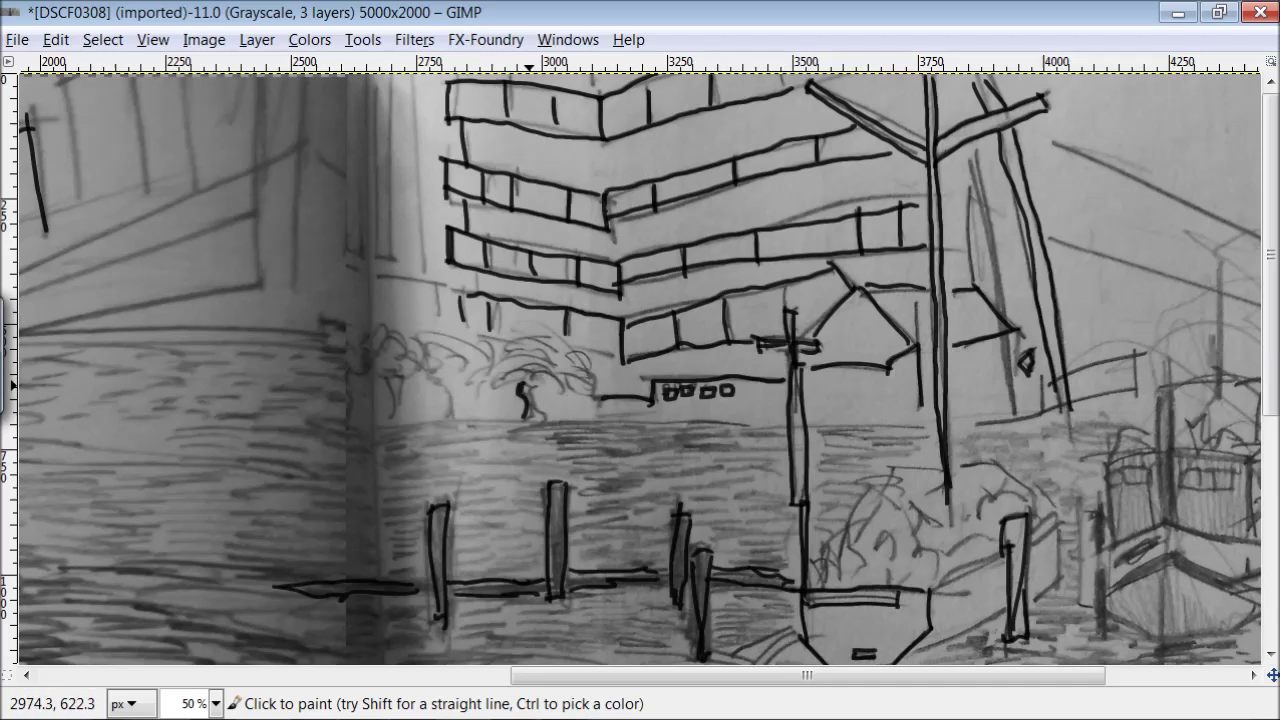
pyautogui.hscroll(-5, 512, 647)
pyautogui.moveTo(488, 163); pyautogui.dragTo(488, 314)
pyautogui.moveTo(552, 331)
pyautogui.mouseDown()
pyautogui.moveTo(298, 329)
pyautogui.moveTo(40, 350)
pyautogui.moveTo(572, 351)
pyautogui.moveTo(666, 425)
pyautogui.moveTo(1153, 425)
pyautogui.mouseUp()
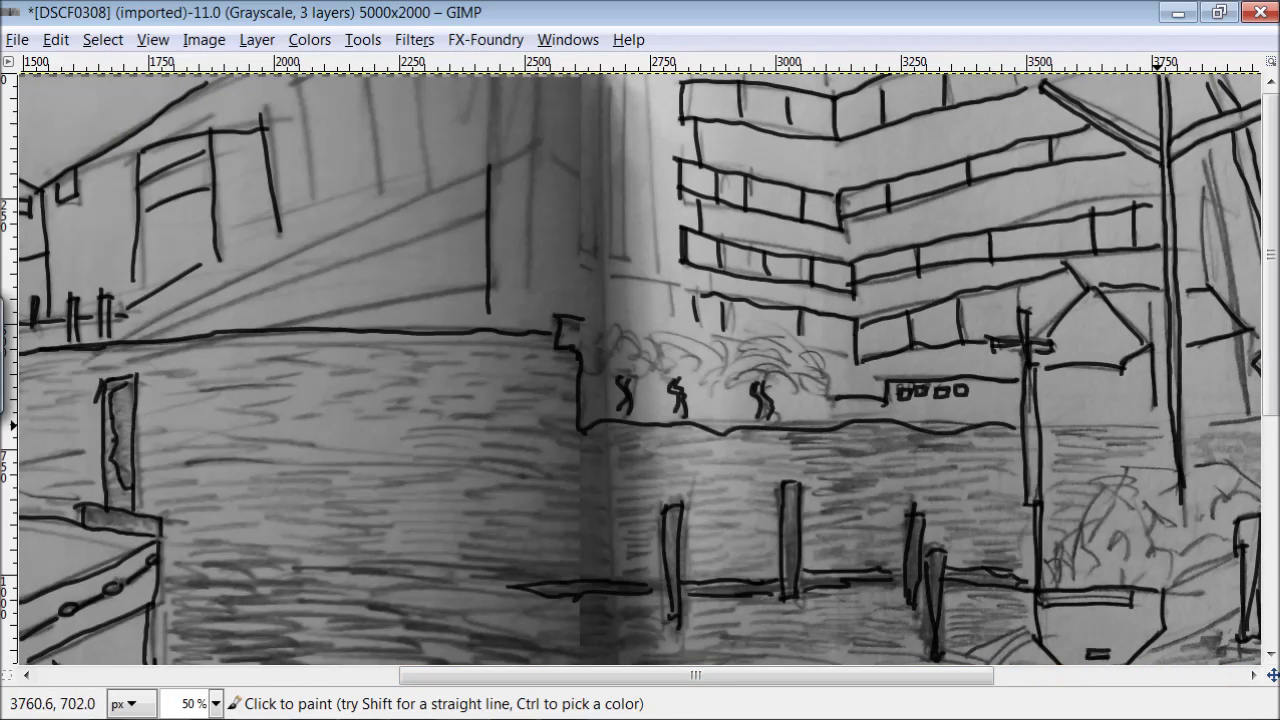
# Ink the vertical edges of the narrow building near the page fold, the low wall below it and the tree crowns
pyautogui.moveTo(796, 675); pyautogui.dragTo(905, 675)
pyautogui.moveTo(416, 83); pyautogui.dragTo(429, 264)
pyautogui.moveTo(441, 282); pyautogui.dragTo(441, 321)
pyautogui.moveTo(441, 286); pyautogui.dragTo(374, 290)
pyautogui.moveTo(396, 85); pyautogui.dragTo(398, 237)
pyautogui.moveTo(377, 86); pyautogui.dragTo(382, 229)
pyautogui.moveTo(568, 392)
pyautogui.mouseDown()
pyautogui.moveTo(500, 346)
pyautogui.moveTo(482, 376)
pyautogui.moveTo(385, 339)
pyautogui.moveTo(370, 318)
pyautogui.mouseUp()
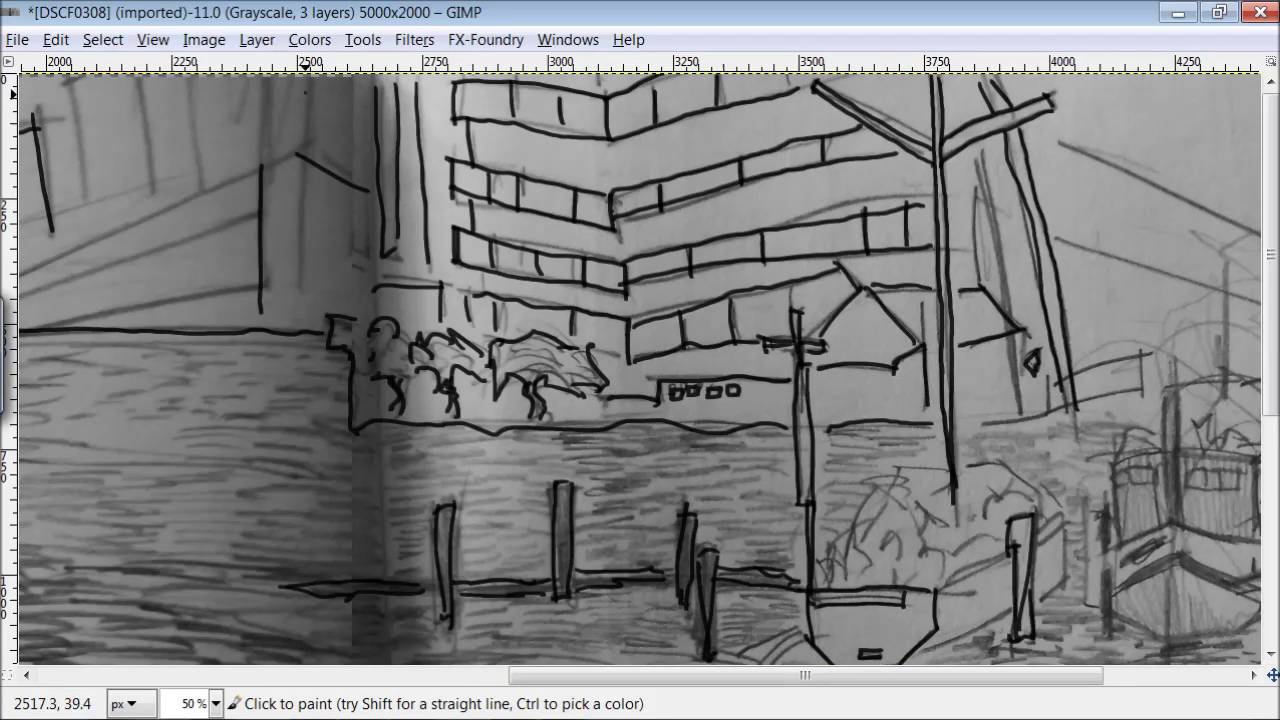
# Ink the two long sloping lines beyond the slanted poles and the canopy boat's masts and roof line
pyautogui.moveTo(800, 675); pyautogui.dragTo(943, 675)
pyautogui.moveTo(1036, 262); pyautogui.dragTo(782, 143)
pyautogui.moveTo(1021, 317); pyautogui.dragTo(782, 240)
pyautogui.moveTo(951, 260); pyautogui.dragTo(950, 388)
pyautogui.moveTo(1030, 256)
pyautogui.mouseDown()
pyautogui.moveTo(1028, 376)
pyautogui.moveTo(1082, 396)
pyautogui.moveTo(966, 381)
pyautogui.mouseUp()
pyautogui.moveTo(957, 381); pyautogui.dragTo(891, 390)
# Ink the small angular shed outline between the slanted poles and the canopy boat
pyautogui.moveTo(863, 349); pyautogui.dragTo(865, 388)
pyautogui.moveTo(865, 387); pyautogui.dragTo(807, 416)
pyautogui.moveTo(860, 349); pyautogui.dragTo(788, 378)
pyautogui.moveTo(802, 410); pyautogui.dragTo(882, 432)
# Ink the boat's upright bow post, its pointed hull and the piling beside it
pyautogui.moveTo(902, 391)
pyautogui.mouseDown()
pyautogui.moveTo(891, 405)
pyautogui.moveTo(902, 524)
pyautogui.moveTo(890, 524)
pyautogui.mouseUp()
pyautogui.moveTo(838, 553)
pyautogui.mouseDown()
pyautogui.moveTo(895, 521)
pyautogui.moveTo(1006, 540)
pyautogui.mouseUp()
pyautogui.moveTo(837, 549); pyautogui.dragTo(833, 496)
pyautogui.moveTo(829, 505); pyautogui.dragTo(828, 630)
pyautogui.moveTo(837, 574); pyautogui.dragTo(836, 630)
pyautogui.moveTo(902, 566)
pyautogui.mouseDown()
pyautogui.moveTo(862, 587)
pyautogui.moveTo(848, 577)
pyautogui.mouseUp()
pyautogui.moveTo(970, 583); pyautogui.dragTo(908, 551)
pyautogui.moveTo(976, 603)
pyautogui.mouseDown()
pyautogui.moveTo(900, 567)
pyautogui.moveTo(892, 648)
pyautogui.mouseUp()
pyautogui.moveTo(840, 610)
pyautogui.mouseDown()
pyautogui.moveTo(890, 646)
pyautogui.moveTo(972, 618)
pyautogui.mouseUp()
# Ink the side edge of the boat's cabin and its two groups of small windows
pyautogui.moveTo(988, 450)
pyautogui.mouseDown()
pyautogui.moveTo(838, 458)
pyautogui.moveTo(842, 534)
pyautogui.moveTo(985, 540)
pyautogui.mouseUp()
pyautogui.moveTo(948, 470); pyautogui.dragTo(970, 490)
pyautogui.moveTo(951, 474); pyautogui.dragTo(950, 490)
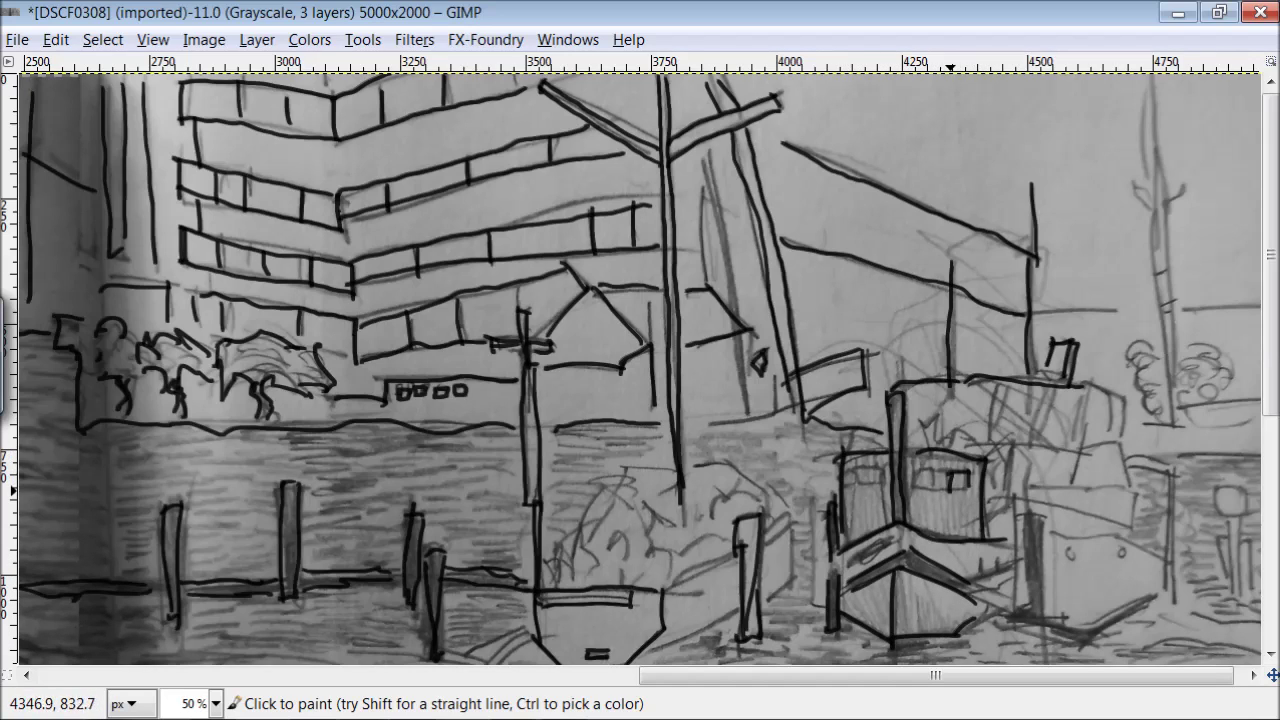
pyautogui.moveTo(882, 464); pyautogui.dragTo(864, 486)
pyautogui.moveTo(846, 464); pyautogui.dragTo(867, 480)
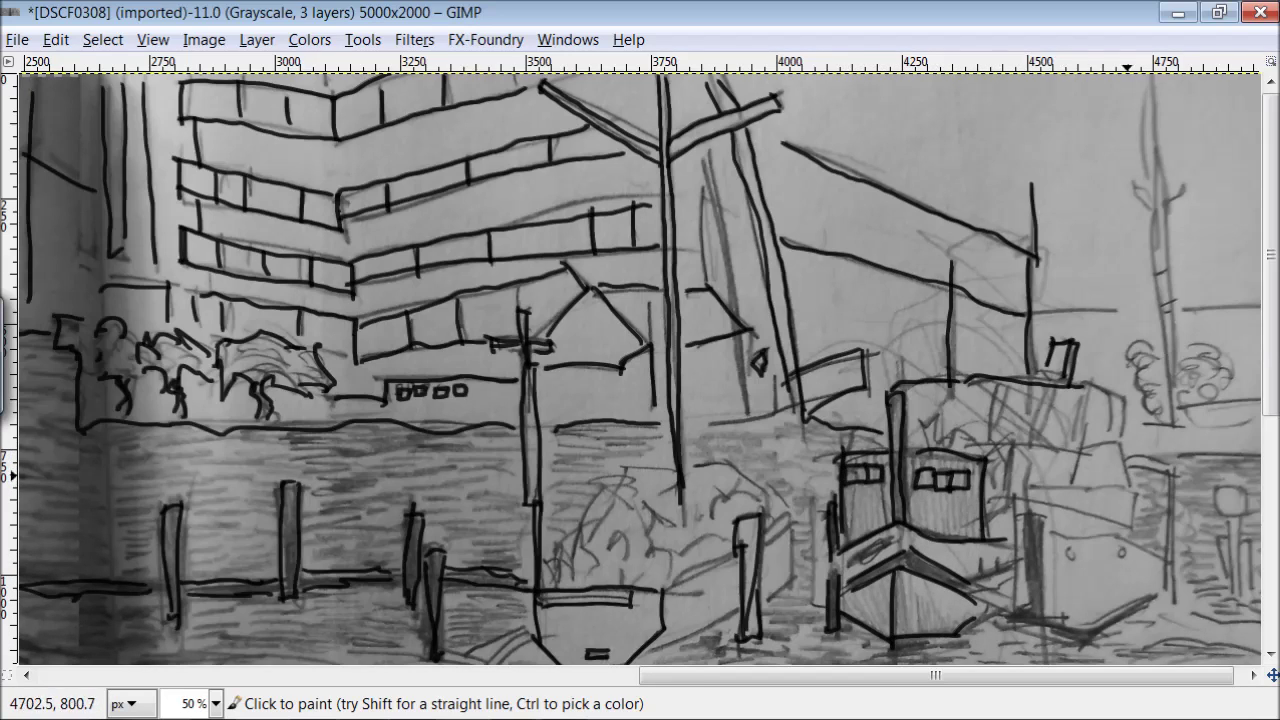
# Ink the neighbouring boat's hull and the thick piling in front of it, plus the short rail posts
pyautogui.moveTo(1084, 530)
pyautogui.mouseDown()
pyautogui.moveTo(1166, 558)
pyautogui.moveTo(1044, 618)
pyautogui.mouseUp()
pyautogui.moveTo(1042, 517); pyautogui.dragTo(1037, 608)
pyautogui.moveTo(1042, 515); pyautogui.dragTo(1035, 618)
pyautogui.moveTo(1014, 568); pyautogui.dragTo(969, 582)
pyautogui.moveTo(982, 562); pyautogui.dragTo(983, 577)
# Ink the neighbouring boat's cabin ledge and its canopy with slanted supports
pyautogui.moveTo(1134, 490); pyautogui.dragTo(1131, 524)
pyautogui.moveTo(1131, 524); pyautogui.dragTo(1014, 495)
pyautogui.moveTo(1015, 494); pyautogui.dragTo(1133, 491)
pyautogui.moveTo(1068, 486); pyautogui.dragTo(1130, 487)
pyautogui.moveTo(1088, 382); pyautogui.dragTo(1124, 402)
pyautogui.moveTo(1105, 394); pyautogui.dragTo(1108, 436)
pyautogui.moveTo(1082, 390); pyautogui.dragTo(1068, 446)
pyautogui.moveTo(1048, 384); pyautogui.dragTo(1034, 448)
pyautogui.moveTo(1010, 382)
pyautogui.mouseDown()
pyautogui.moveTo(984, 446)
pyautogui.moveTo(961, 453)
pyautogui.mouseUp()
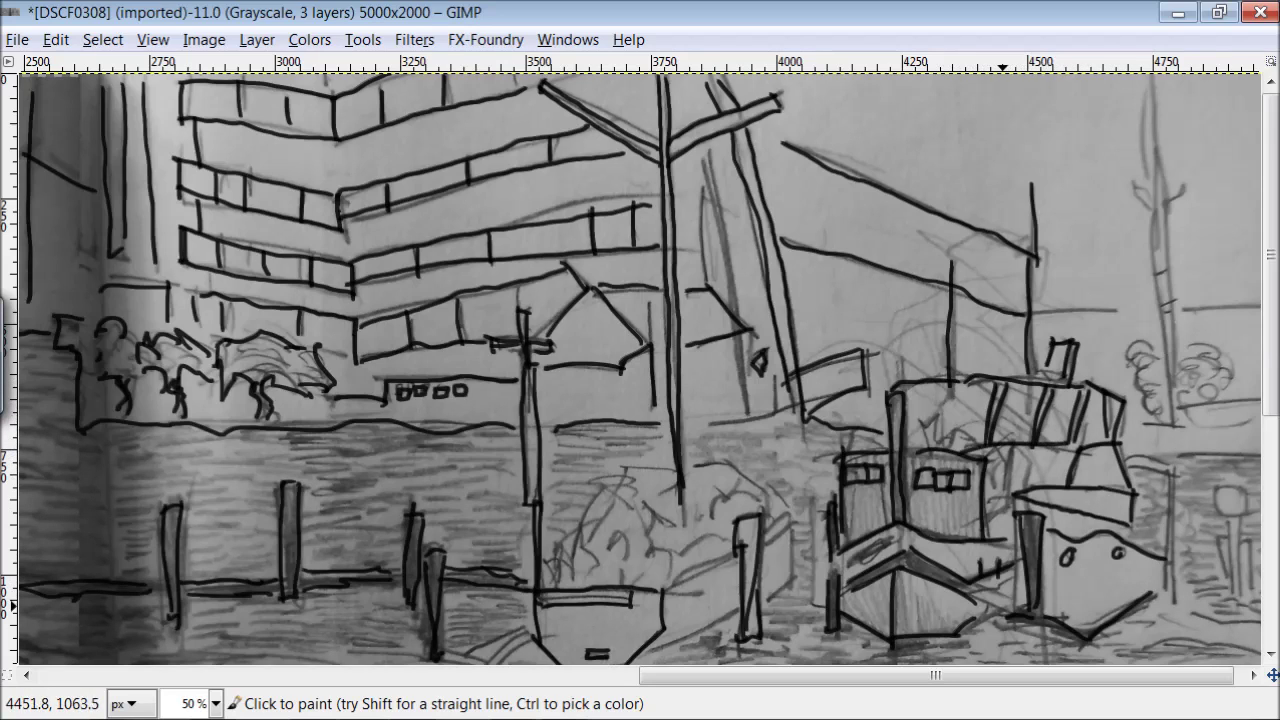
# Ink the pole beyond the boats, the distant shorelines, the forked tree trunk and the round-topped post
pyautogui.moveTo(1168, 464)
pyautogui.mouseDown()
pyautogui.moveTo(1160, 588)
pyautogui.moveTo(1171, 608)
pyautogui.mouseUp()
pyautogui.moveTo(1248, 452)
pyautogui.mouseDown()
pyautogui.moveTo(1152, 455)
pyautogui.moveTo(1163, 465)
pyautogui.mouseUp()
pyautogui.moveTo(1165, 405)
pyautogui.mouseDown()
pyautogui.moveTo(1151, 232)
pyautogui.moveTo(1170, 355)
pyautogui.mouseUp()
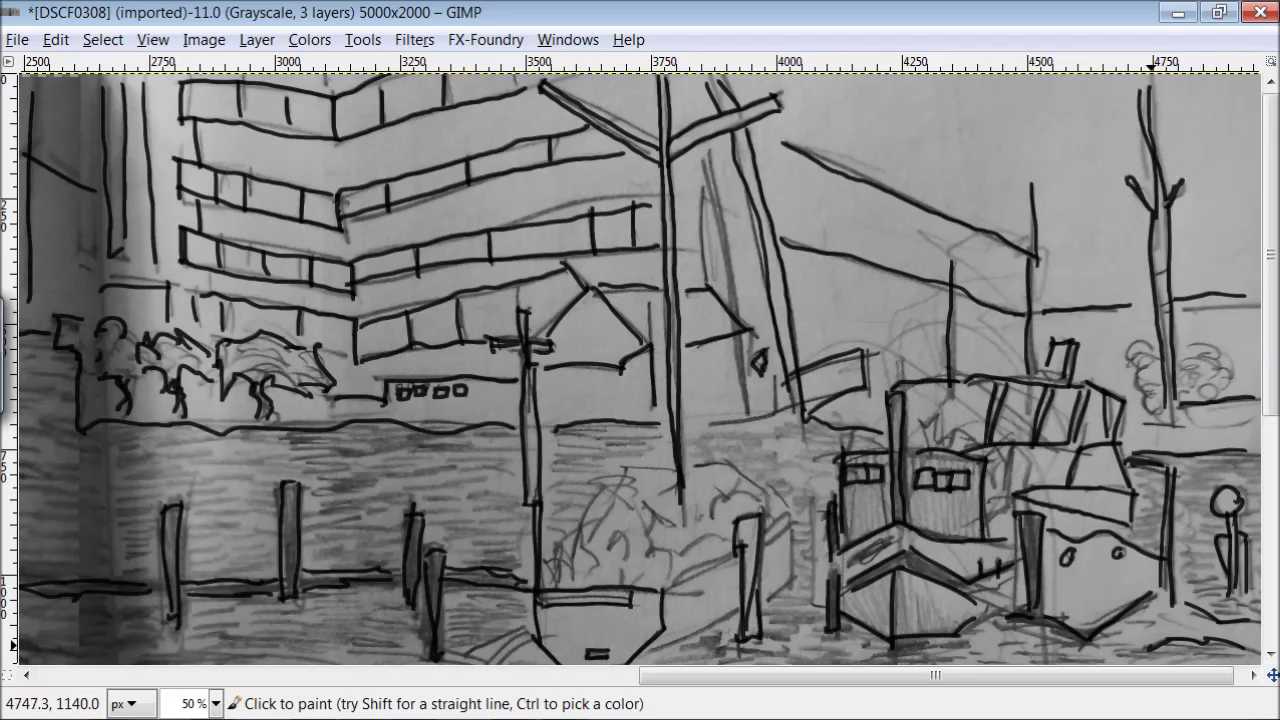
# Ink the tall foreground structure crossing the moored boats, with its uprights and angular base, and the small boat's long side
pyautogui.scroll(-8, 850, 510)
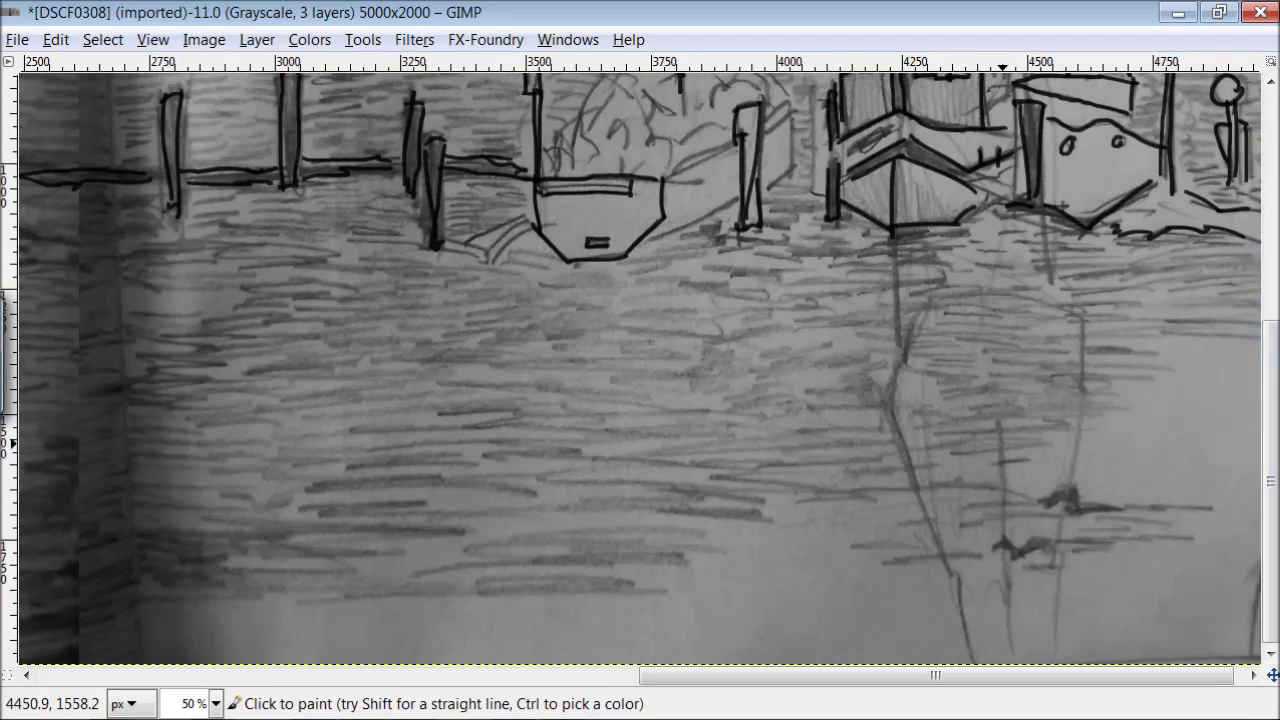
pyautogui.moveTo(1064, 518)
pyautogui.mouseDown()
pyautogui.moveTo(1008, 299)
pyautogui.moveTo(1044, 514)
pyautogui.mouseUp()
pyautogui.scroll(4, 640, 365)
pyautogui.moveTo(892, 519); pyautogui.dragTo(902, 322)
pyautogui.scroll(3, 1050, 285)
pyautogui.moveTo(884, 466)
pyautogui.mouseDown()
pyautogui.moveTo(898, 344)
pyautogui.moveTo(1012, 180)
pyautogui.mouseUp()
pyautogui.moveTo(999, 174); pyautogui.dragTo(1000, 318)
pyautogui.moveTo(888, 334); pyautogui.dragTo(866, 613)
pyautogui.moveTo(860, 615); pyautogui.dragTo(886, 615)
pyautogui.moveTo(1270, 270)
pyautogui.mouseDown()
pyautogui.moveTo(1270, 453)
pyautogui.moveTo(1270, 349)
pyautogui.mouseUp()
pyautogui.moveTo(1024, 207)
pyautogui.mouseDown()
pyautogui.moveTo(1059, 210)
pyautogui.moveTo(1060, 398)
pyautogui.mouseUp()
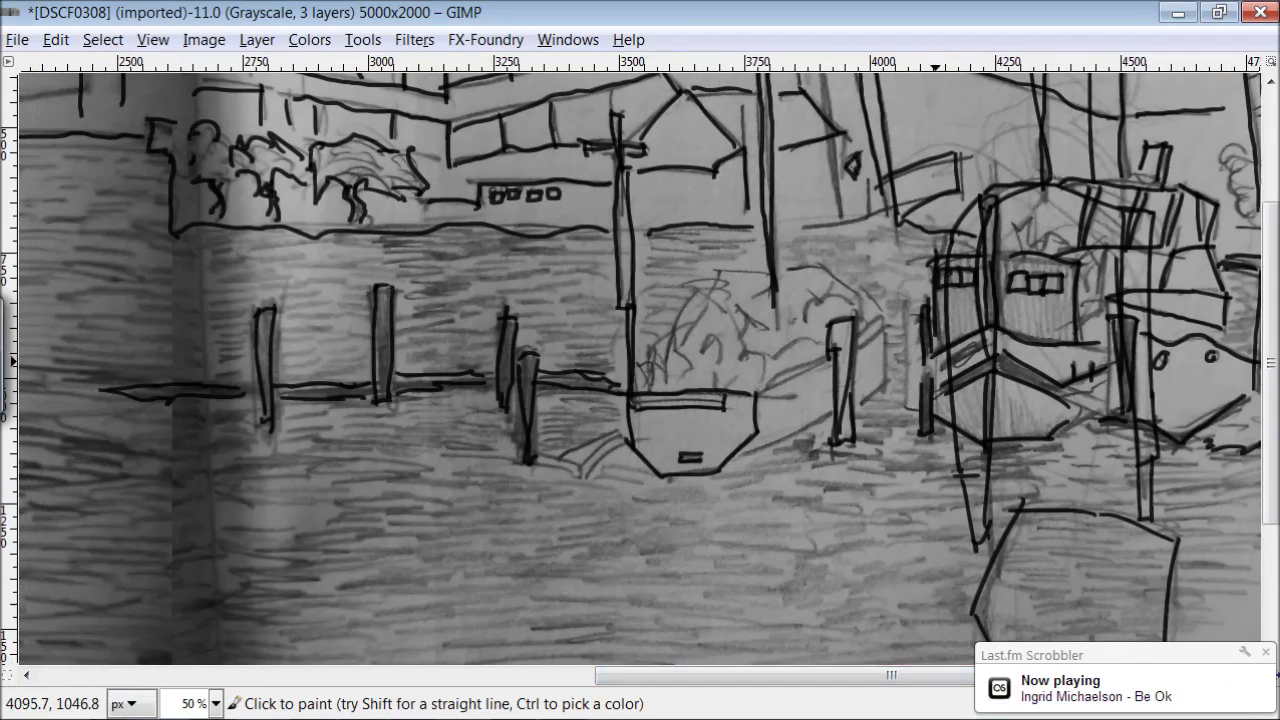
pyautogui.hscroll(-2, 928, 400)
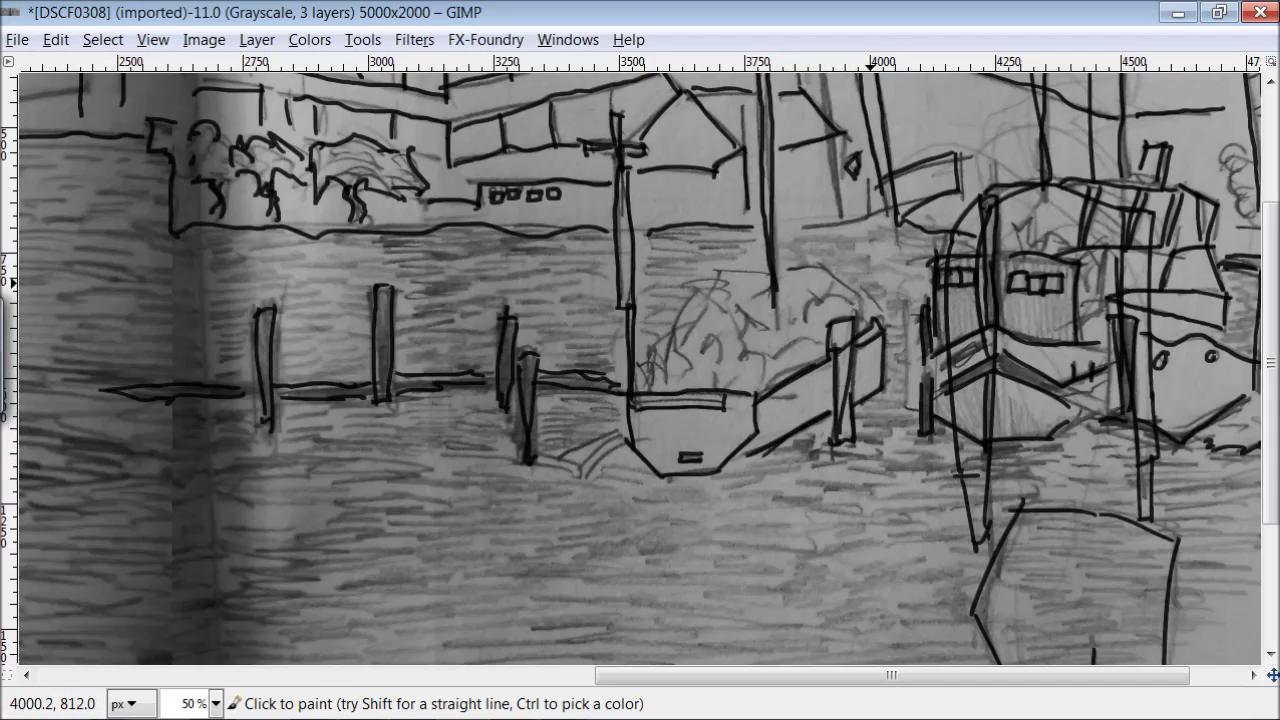
# Zoom out to the whole drawing at 25% and ink the jagged reflection outlines on the water
pyautogui.click(152, 39)
pyautogui.moveTo(120, 117)
pyautogui.click(580, 386)
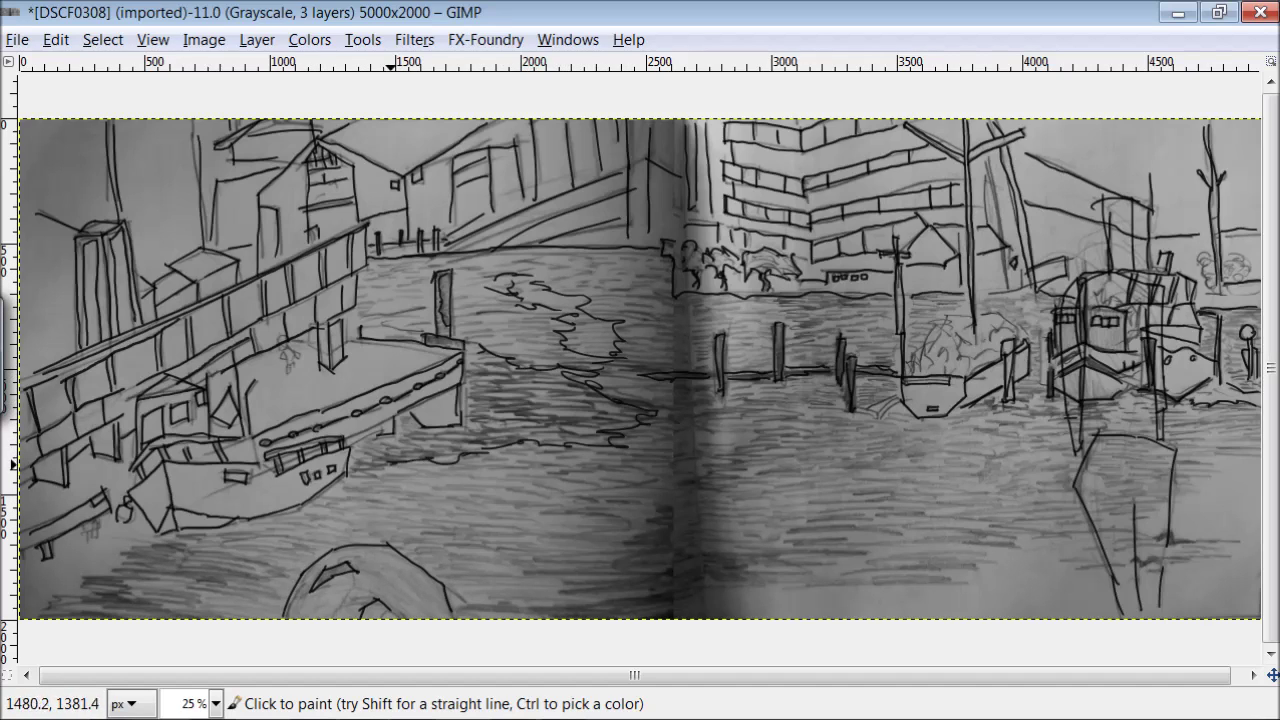
pyautogui.moveTo(613, 563); pyautogui.dragTo(658, 505)
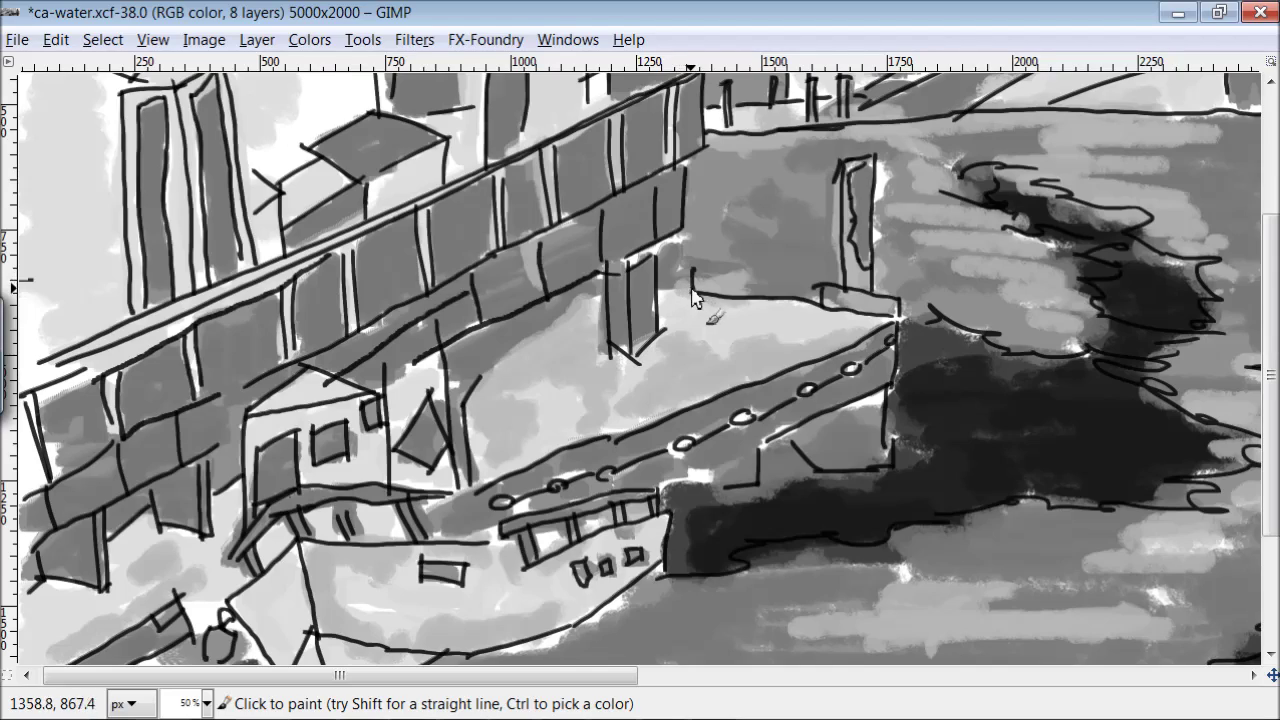
pyautogui.moveTo(693, 330)
pyautogui.mouseDown()
pyautogui.moveTo(738, 254)
pyautogui.moveTo(764, 237)
pyautogui.moveTo(898, 265)
pyautogui.moveTo(975, 318)
pyautogui.mouseUp()
pyautogui.moveTo(674, 398)
pyautogui.mouseDown()
pyautogui.moveTo(832, 472)
pyautogui.moveTo(991, 409)
pyautogui.moveTo(1104, 420)
pyautogui.moveTo(1240, 468)
pyautogui.mouseUp()
pyautogui.moveTo(680, 516); pyautogui.dragTo(846, 531)
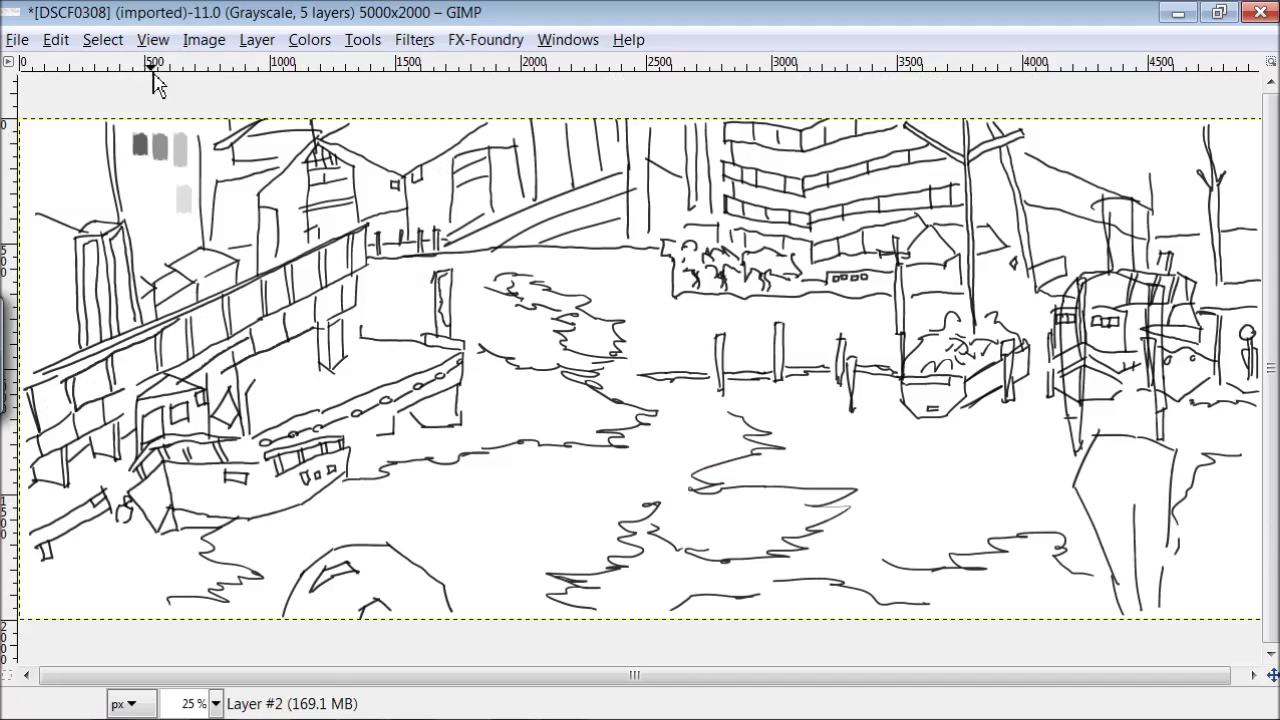
# Shade the upper row of panels along the pier mid grey with a reduced paintbrush at 50% zoom
pyautogui.click(152, 39)
pyautogui.moveTo(200, 106)
pyautogui.click(583, 369)
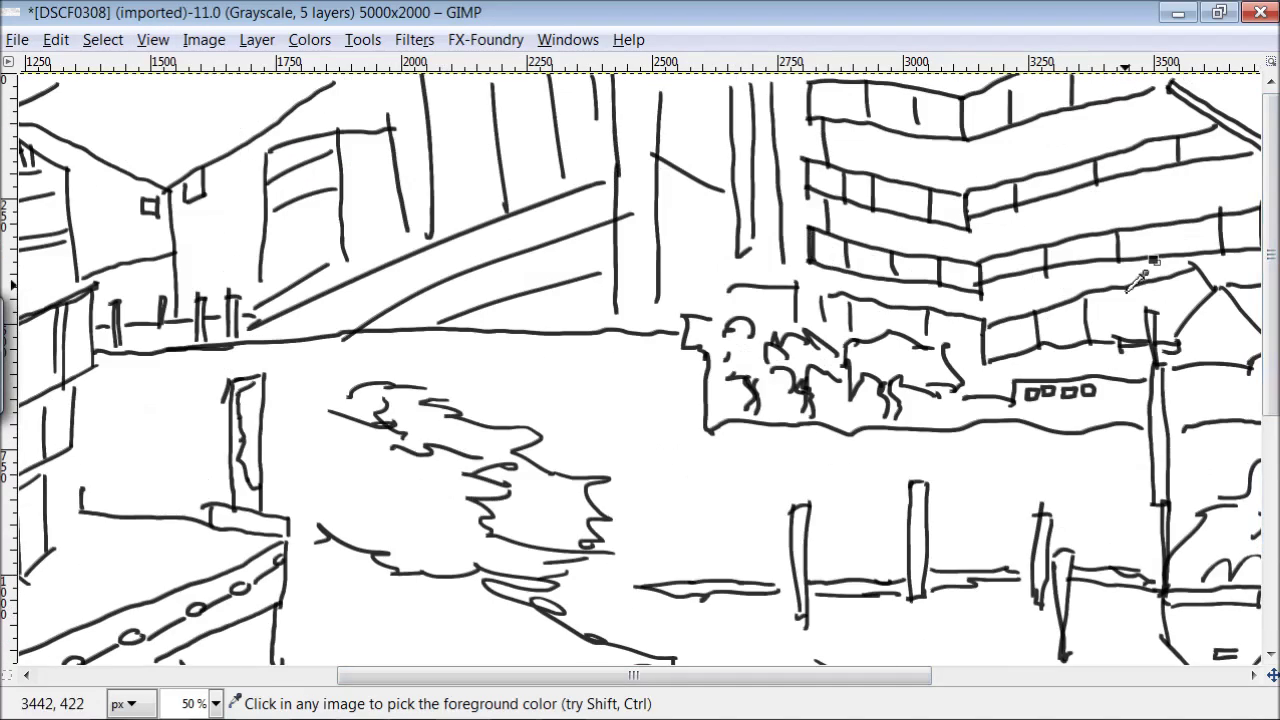
pyautogui.hscroll(-10, 314, 629)
pyautogui.press('p')
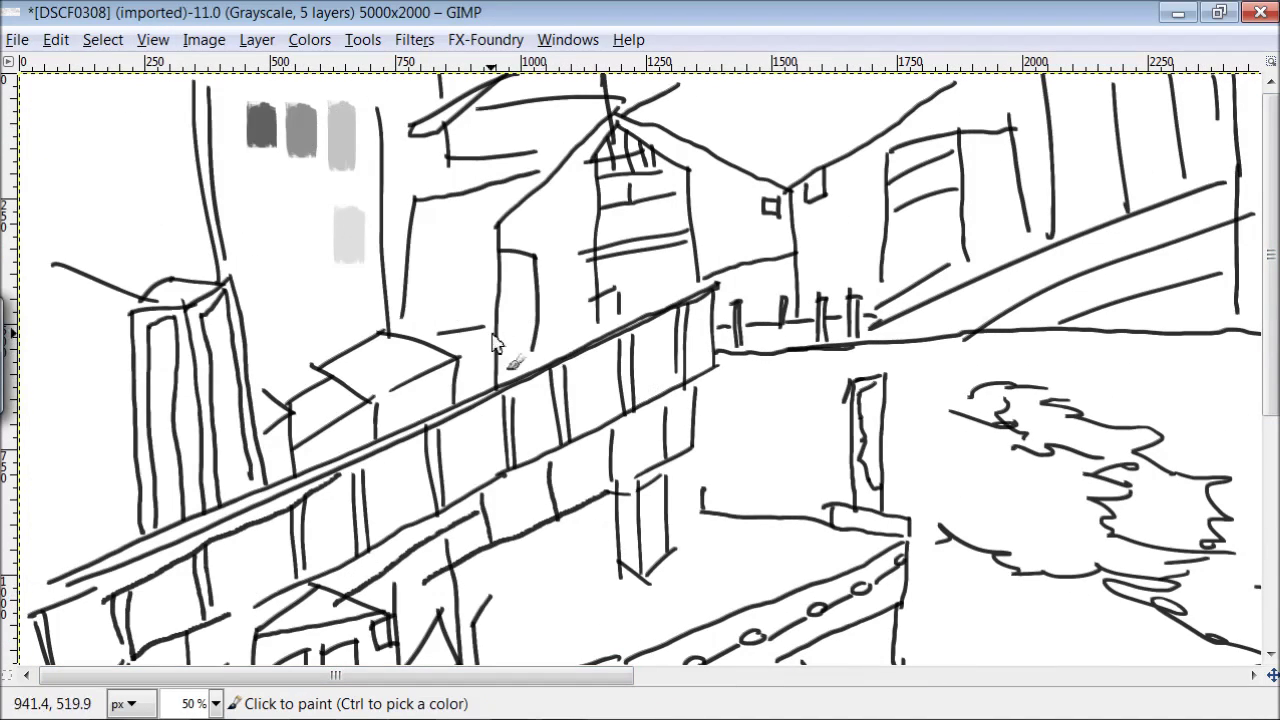
pyautogui.moveTo(712, 320)
pyautogui.mouseDown()
pyautogui.moveTo(699, 362)
pyautogui.moveTo(665, 330)
pyautogui.moveTo(648, 390)
pyautogui.moveTo(607, 389)
pyautogui.moveTo(608, 352)
pyautogui.moveTo(594, 394)
pyautogui.moveTo(550, 422)
pyautogui.moveTo(527, 404)
pyautogui.moveTo(421, 492)
pyautogui.moveTo(385, 466)
pyautogui.moveTo(407, 512)
pyautogui.moveTo(345, 540)
pyautogui.moveTo(331, 514)
pyautogui.moveTo(320, 540)
pyautogui.moveTo(281, 562)
pyautogui.moveTo(236, 542)
pyautogui.moveTo(259, 595)
pyautogui.moveTo(98, 657)
pyautogui.mouseUp()
pyautogui.hotkey('ctrl', 'z')
pyautogui.press('[')
pyautogui.press('[')
pyautogui.press('[')
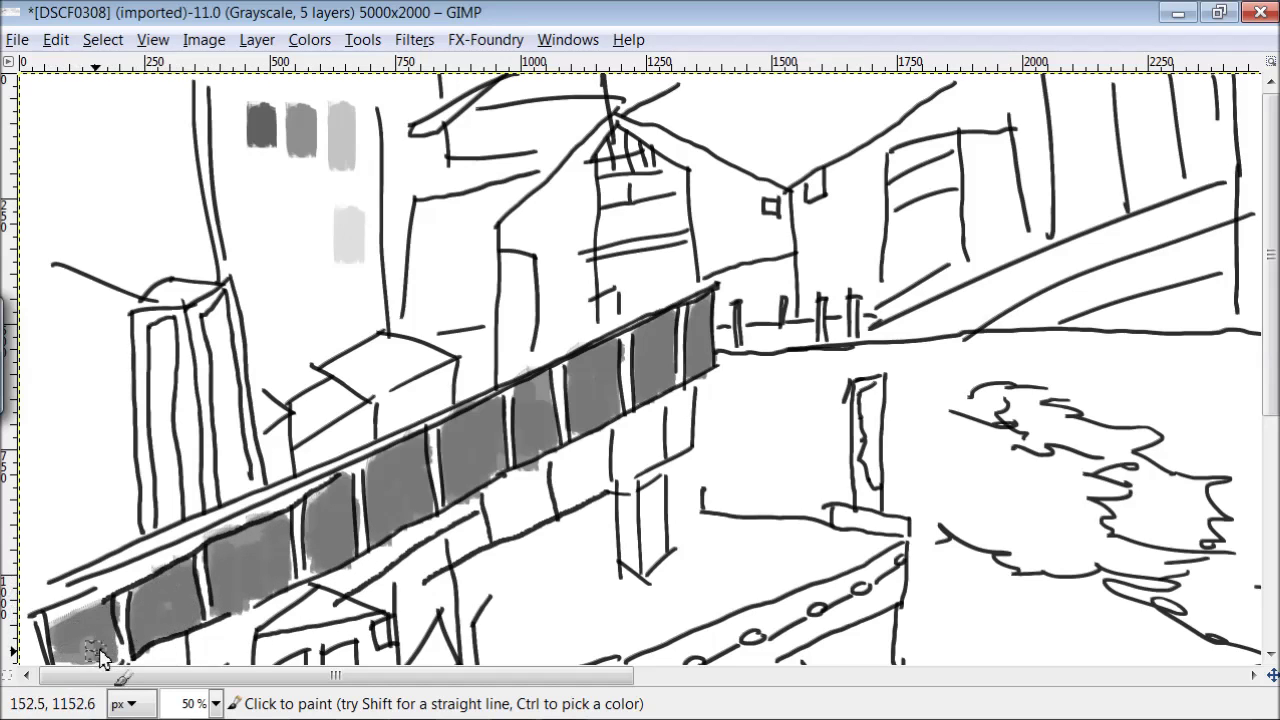
# Shade the post on the deck, the piling at the deck's end and its base mid grey
pyautogui.moveTo(655, 480); pyautogui.dragTo(655, 572)
pyautogui.moveTo(872, 385); pyautogui.dragTo(870, 482)
pyautogui.moveTo(852, 528); pyautogui.dragTo(843, 532)
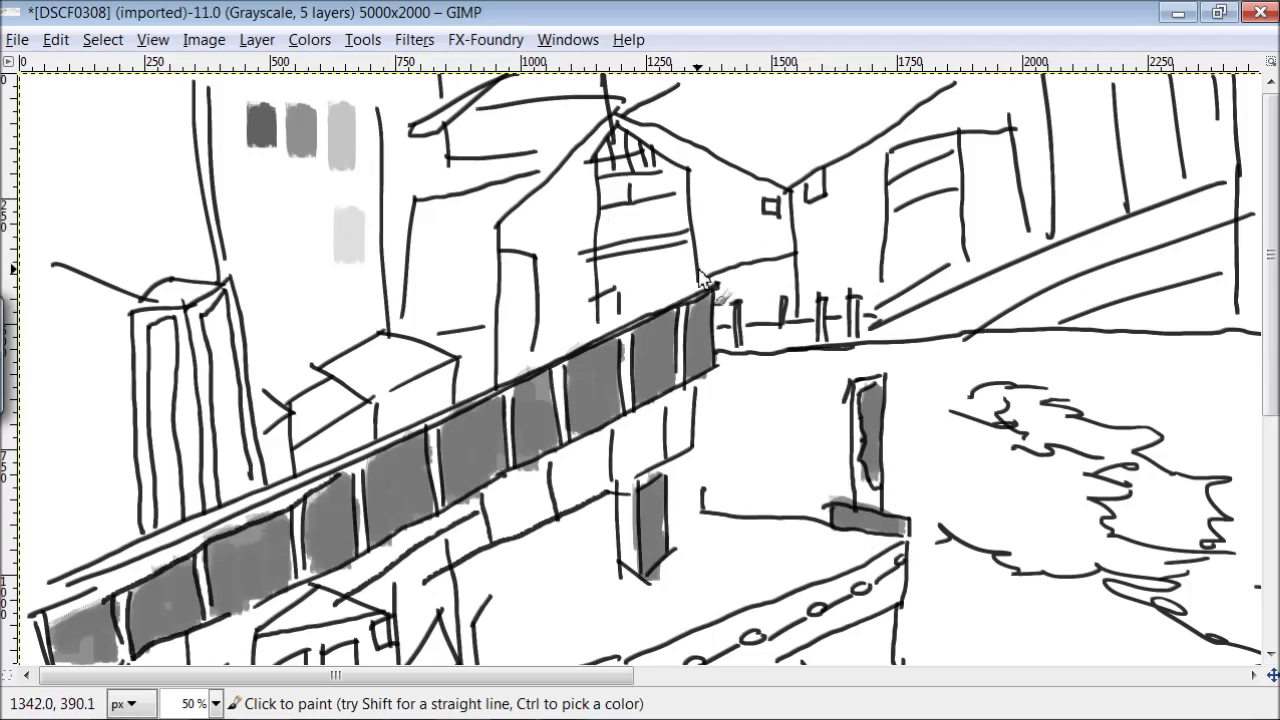
# Shade the small hut's roof and side, the tower's recessed faces and the gabled house's lower sections mid grey
pyautogui.moveTo(401, 391)
pyautogui.mouseDown()
pyautogui.moveTo(430, 359)
pyautogui.moveTo(386, 345)
pyautogui.moveTo(351, 360)
pyautogui.moveTo(373, 387)
pyautogui.moveTo(354, 415)
pyautogui.moveTo(369, 412)
pyautogui.moveTo(305, 458)
pyautogui.mouseUp()
pyautogui.moveTo(164, 326); pyautogui.dragTo(168, 522)
pyautogui.moveTo(218, 302); pyautogui.dragTo(236, 505)
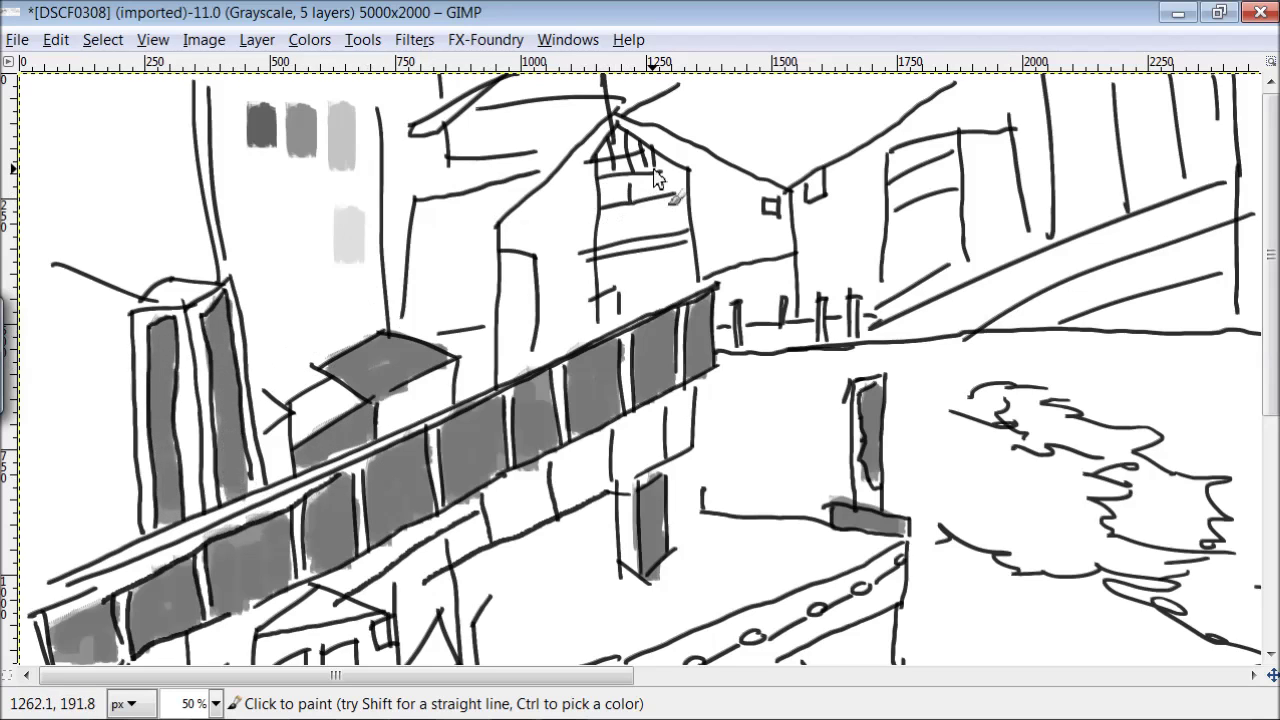
pyautogui.moveTo(508, 297)
pyautogui.mouseDown()
pyautogui.moveTo(520, 283)
pyautogui.moveTo(520, 370)
pyautogui.mouseUp()
pyautogui.moveTo(780, 262)
pyautogui.mouseDown()
pyautogui.moveTo(779, 282)
pyautogui.moveTo(727, 294)
pyautogui.moveTo(833, 313)
pyautogui.mouseUp()
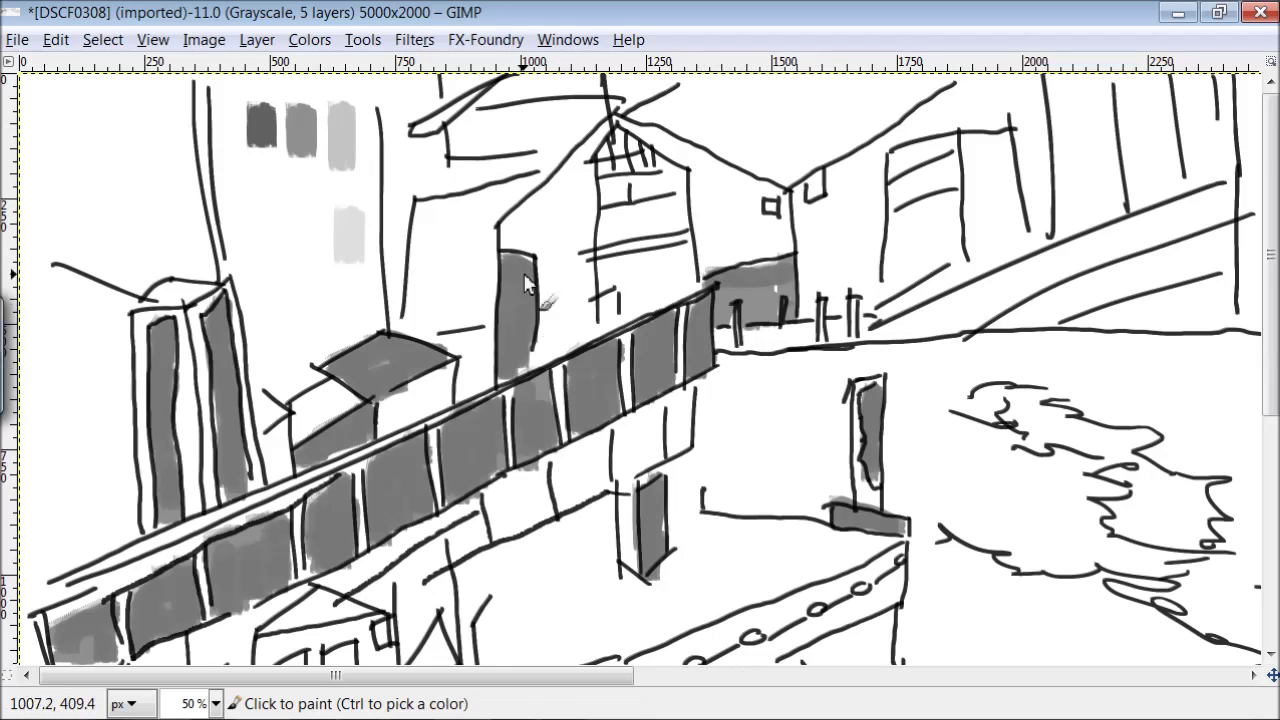
# Pick the lightest grey swatch and shade the gabled house's walls and the narrow posts between the pier panels
pyautogui.keyDown('ctrl'); pyautogui.click(351, 250); pyautogui.keyUp('ctrl')
pyautogui.moveTo(541, 282)
pyautogui.mouseDown()
pyautogui.moveTo(558, 318)
pyautogui.moveTo(547, 343)
pyautogui.moveTo(577, 283)
pyautogui.moveTo(574, 170)
pyautogui.moveTo(514, 233)
pyautogui.moveTo(534, 240)
pyautogui.moveTo(620, 119)
pyautogui.moveTo(656, 133)
pyautogui.moveTo(708, 216)
pyautogui.moveTo(717, 258)
pyautogui.moveTo(781, 243)
pyautogui.moveTo(729, 179)
pyautogui.moveTo(763, 185)
pyautogui.moveTo(745, 290)
pyautogui.mouseUp()
pyautogui.moveTo(683, 374); pyautogui.dragTo(681, 312)
pyautogui.moveTo(625, 343); pyautogui.dragTo(626, 405)
pyautogui.moveTo(557, 369); pyautogui.dragTo(563, 443)
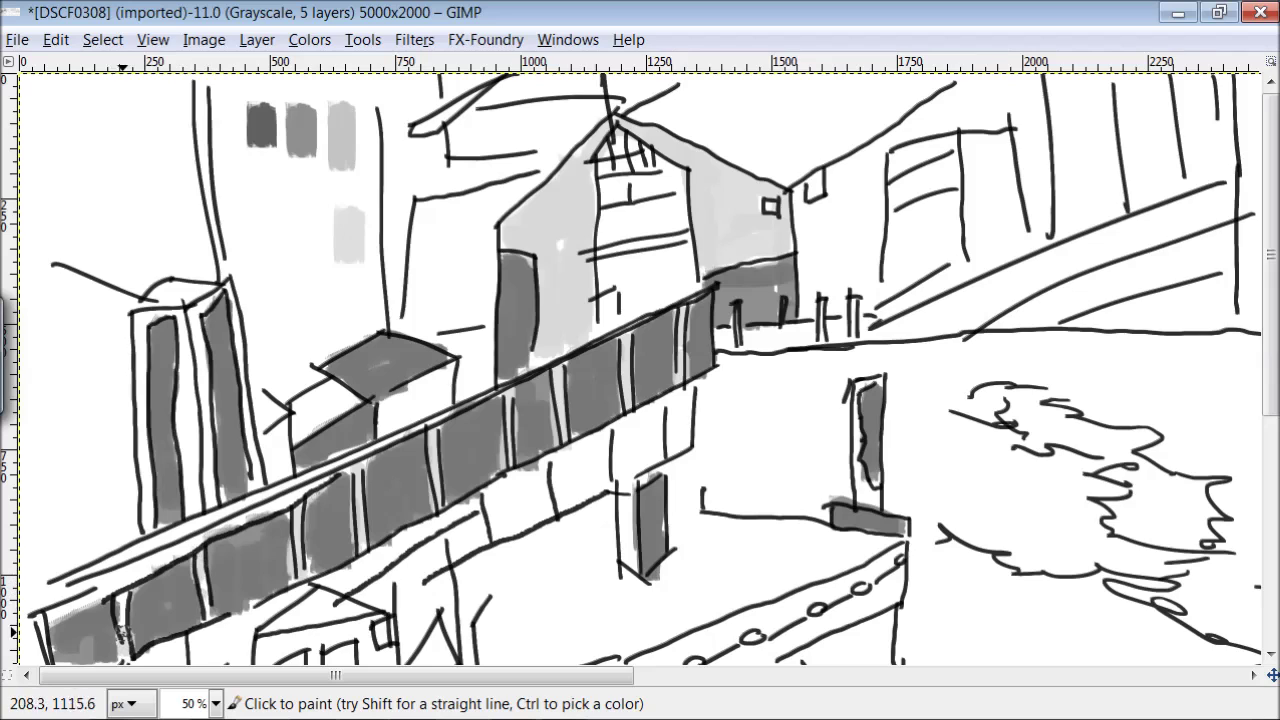
# Shade the pier's long top ledge, the tower, the hut's walls and the large deck light grey
pyautogui.moveTo(702, 287)
pyautogui.mouseDown()
pyautogui.moveTo(160, 554)
pyautogui.moveTo(80, 569)
pyautogui.moveTo(190, 487)
pyautogui.moveTo(190, 352)
pyautogui.moveTo(175, 310)
pyautogui.moveTo(139, 353)
pyautogui.moveTo(130, 405)
pyautogui.mouseUp()
pyautogui.moveTo(261, 481)
pyautogui.mouseDown()
pyautogui.moveTo(228, 291)
pyautogui.moveTo(196, 415)
pyautogui.mouseUp()
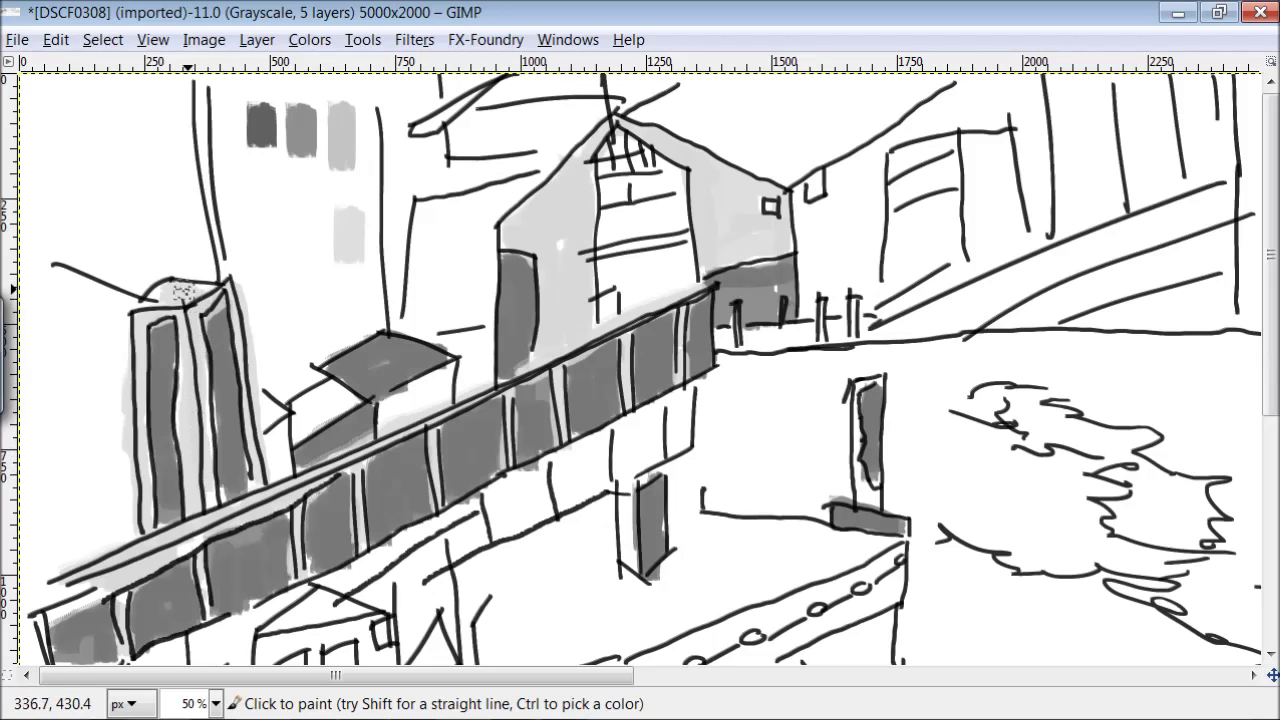
pyautogui.moveTo(172, 292); pyautogui.dragTo(156, 285)
pyautogui.moveTo(330, 405); pyautogui.dragTo(313, 422)
pyautogui.moveTo(399, 396); pyautogui.dragTo(443, 413)
pyautogui.moveTo(890, 540)
pyautogui.mouseDown()
pyautogui.moveTo(760, 534)
pyautogui.moveTo(680, 552)
pyautogui.moveTo(790, 568)
pyautogui.moveTo(606, 569)
pyautogui.moveTo(571, 551)
pyautogui.moveTo(549, 597)
pyautogui.moveTo(640, 635)
pyautogui.moveTo(533, 600)
pyautogui.mouseUp()
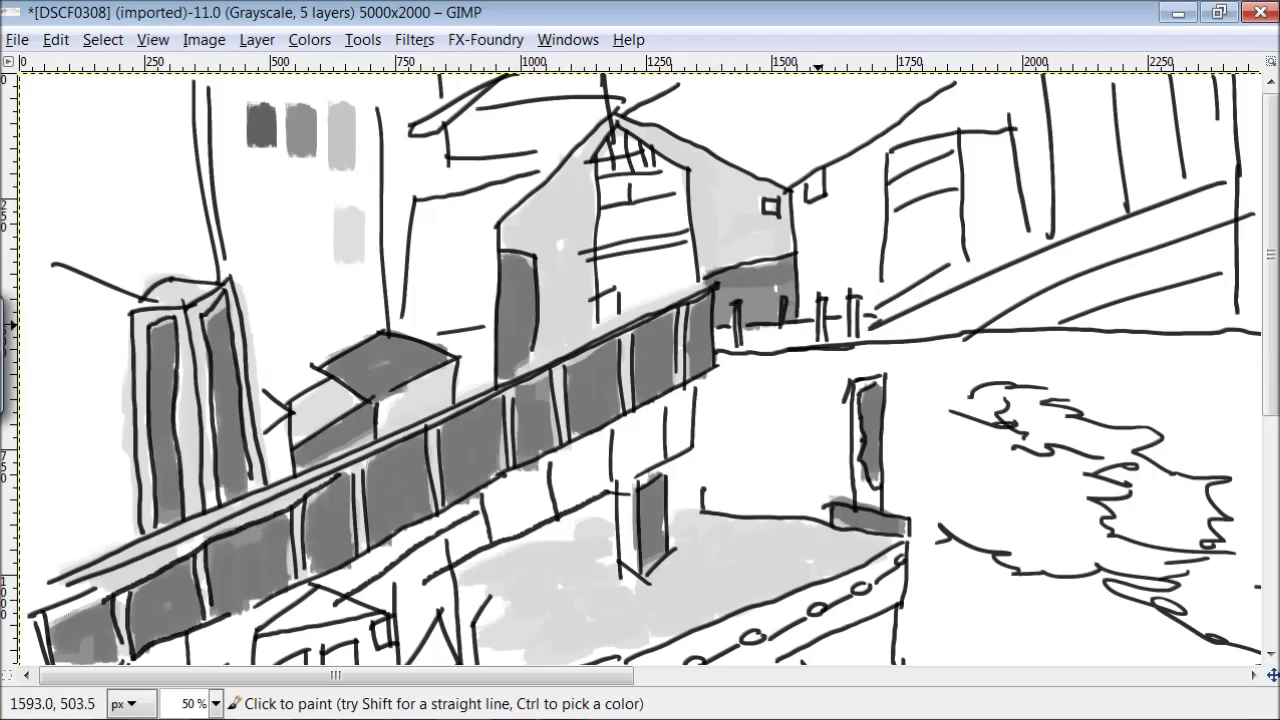
# Pick the mid grey swatch and shade the gabled house's front bands, its small window and the deck's long side
pyautogui.keyDown('ctrl'); pyautogui.click(295, 136); pyautogui.keyUp('ctrl')
pyautogui.moveTo(696, 252)
pyautogui.mouseDown()
pyautogui.moveTo(652, 295)
pyautogui.moveTo(644, 265)
pyautogui.moveTo(603, 278)
pyautogui.moveTo(628, 310)
pyautogui.moveTo(674, 258)
pyautogui.moveTo(648, 220)
pyautogui.moveTo(626, 217)
pyautogui.moveTo(656, 217)
pyautogui.moveTo(623, 208)
pyautogui.mouseUp()
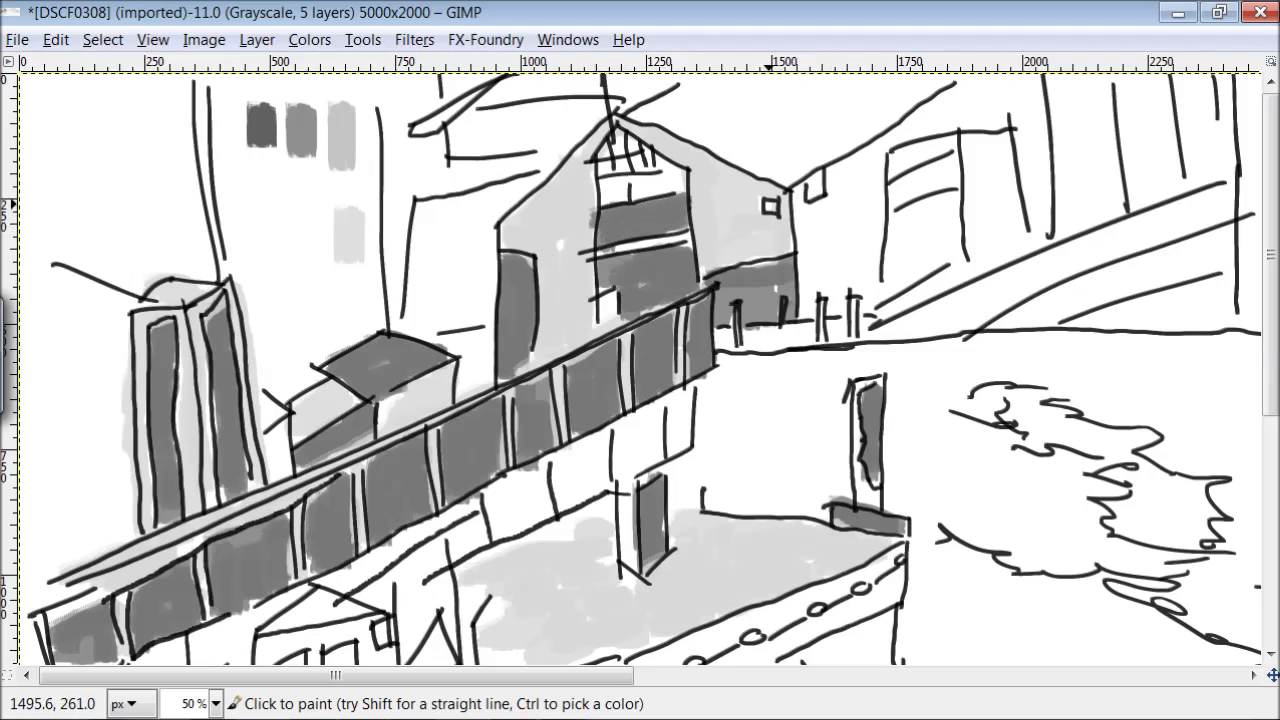
pyautogui.moveTo(886, 582)
pyautogui.mouseDown()
pyautogui.moveTo(852, 566)
pyautogui.moveTo(880, 597)
pyautogui.moveTo(710, 638)
pyautogui.moveTo(785, 645)
pyautogui.mouseUp()
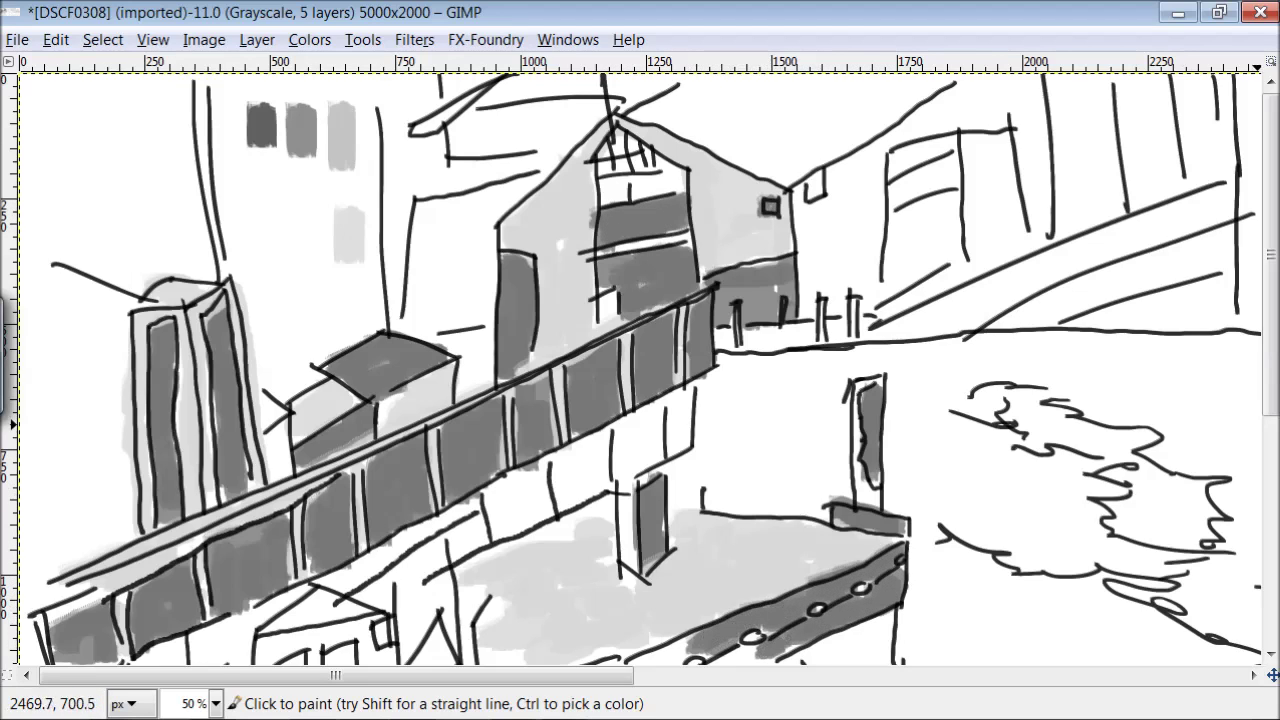
# Shade the two roofs behind the gabled house and the building blocks on either side of it mid grey
pyautogui.moveTo(455, 128)
pyautogui.mouseDown()
pyautogui.moveTo(518, 138)
pyautogui.moveTo(600, 100)
pyautogui.mouseUp()
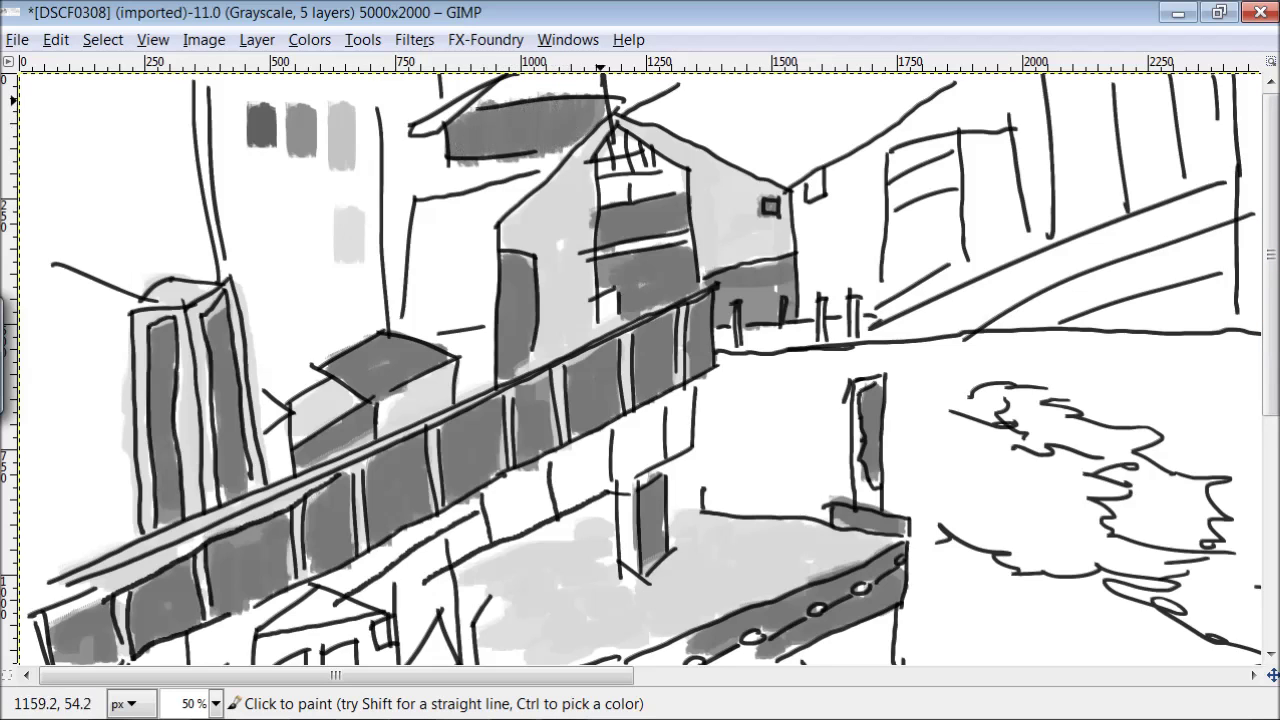
pyautogui.moveTo(714, 146)
pyautogui.mouseDown()
pyautogui.moveTo(731, 142)
pyautogui.moveTo(681, 102)
pyautogui.moveTo(887, 155)
pyautogui.moveTo(818, 163)
pyautogui.moveTo(837, 117)
pyautogui.moveTo(783, 75)
pyautogui.moveTo(690, 85)
pyautogui.moveTo(745, 100)
pyautogui.moveTo(708, 84)
pyautogui.mouseUp()
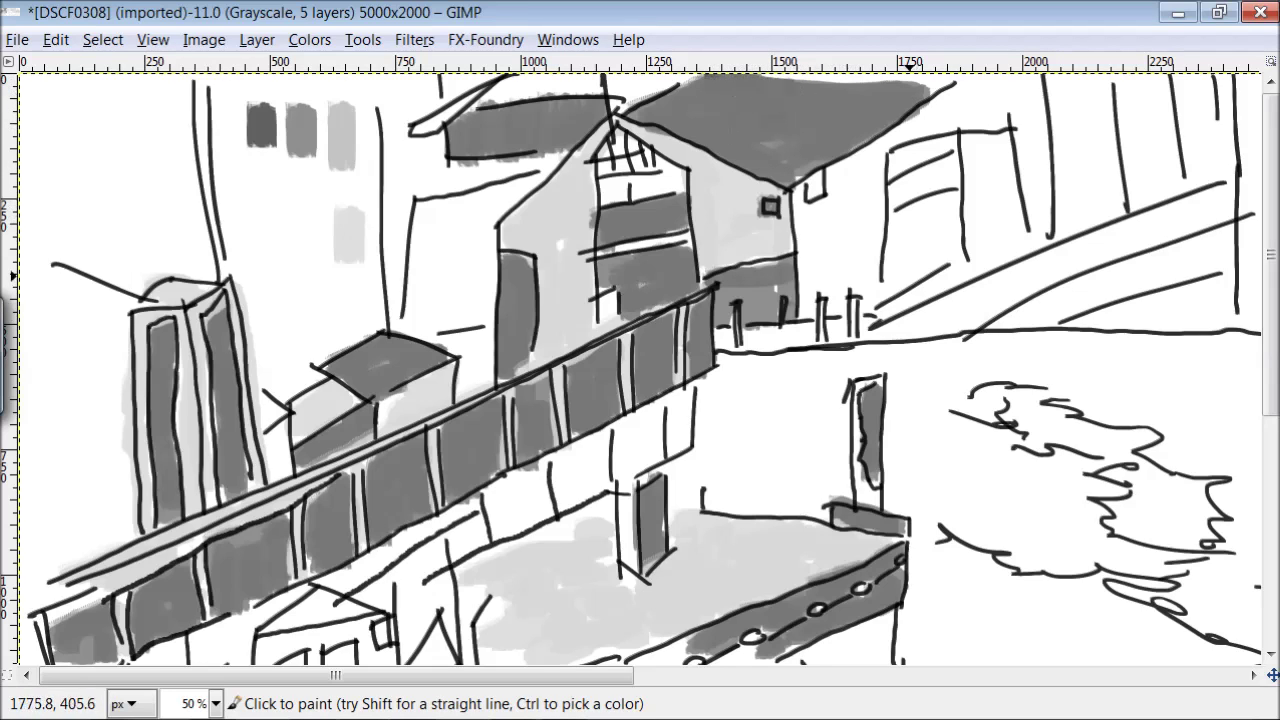
pyautogui.moveTo(1025, 136)
pyautogui.mouseDown()
pyautogui.moveTo(965, 124)
pyautogui.moveTo(921, 153)
pyautogui.moveTo(913, 218)
pyautogui.moveTo(962, 250)
pyautogui.mouseUp()
pyautogui.moveTo(535, 180)
pyautogui.mouseDown()
pyautogui.moveTo(488, 215)
pyautogui.moveTo(466, 314)
pyautogui.moveTo(450, 321)
pyautogui.moveTo(418, 297)
pyautogui.moveTo(467, 222)
pyautogui.moveTo(424, 216)
pyautogui.mouseUp()
# Shade the pier's lower row of panels, the deck post's other face and the rest of the deck's side mid grey
pyautogui.moveTo(582, 408)
pyautogui.mouseDown()
pyautogui.moveTo(672, 461)
pyautogui.moveTo(617, 463)
pyautogui.moveTo(552, 509)
pyautogui.moveTo(438, 526)
pyautogui.mouseUp()
pyautogui.moveTo(624, 488); pyautogui.dragTo(622, 562)
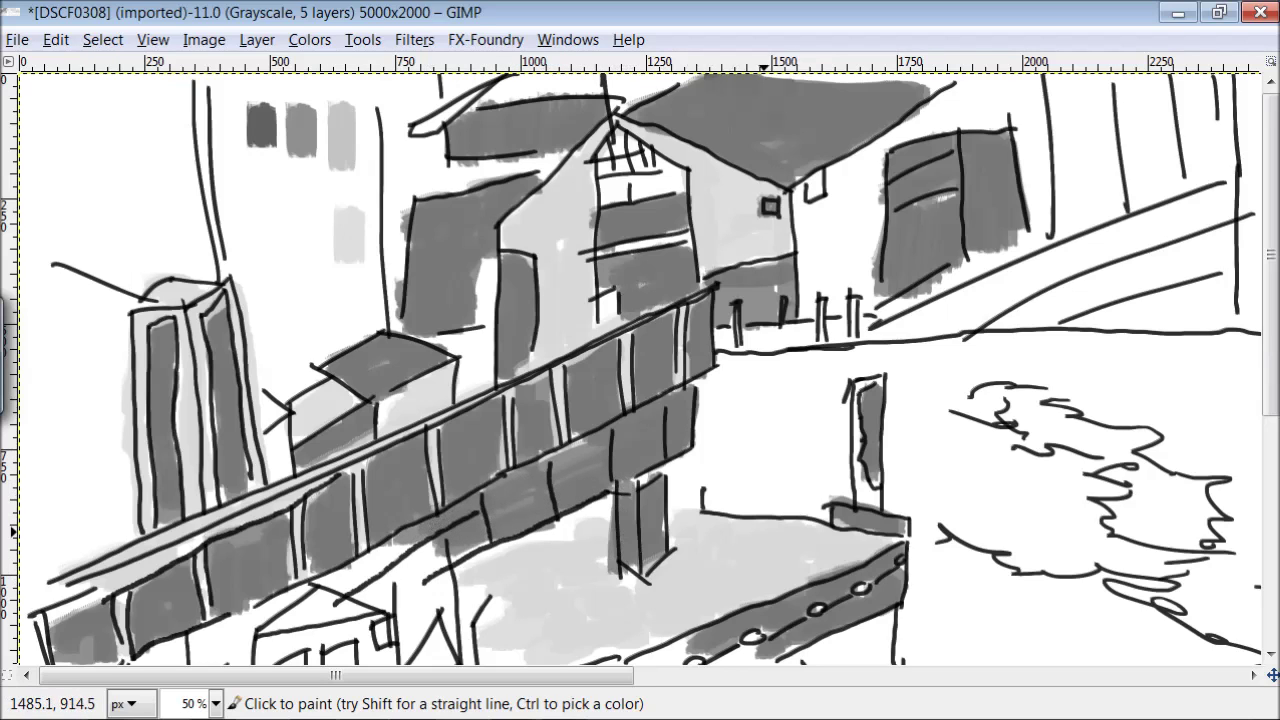
pyautogui.scroll(-5, 1242, 394)
pyautogui.moveTo(700, 435)
pyautogui.mouseDown()
pyautogui.moveTo(605, 471)
pyautogui.moveTo(637, 495)
pyautogui.moveTo(543, 491)
pyautogui.moveTo(515, 505)
pyautogui.mouseUp()
pyautogui.moveTo(470, 345)
pyautogui.mouseDown()
pyautogui.moveTo(379, 389)
pyautogui.moveTo(273, 401)
pyautogui.moveTo(242, 445)
pyautogui.moveTo(78, 491)
pyautogui.moveTo(38, 528)
pyautogui.mouseUp()
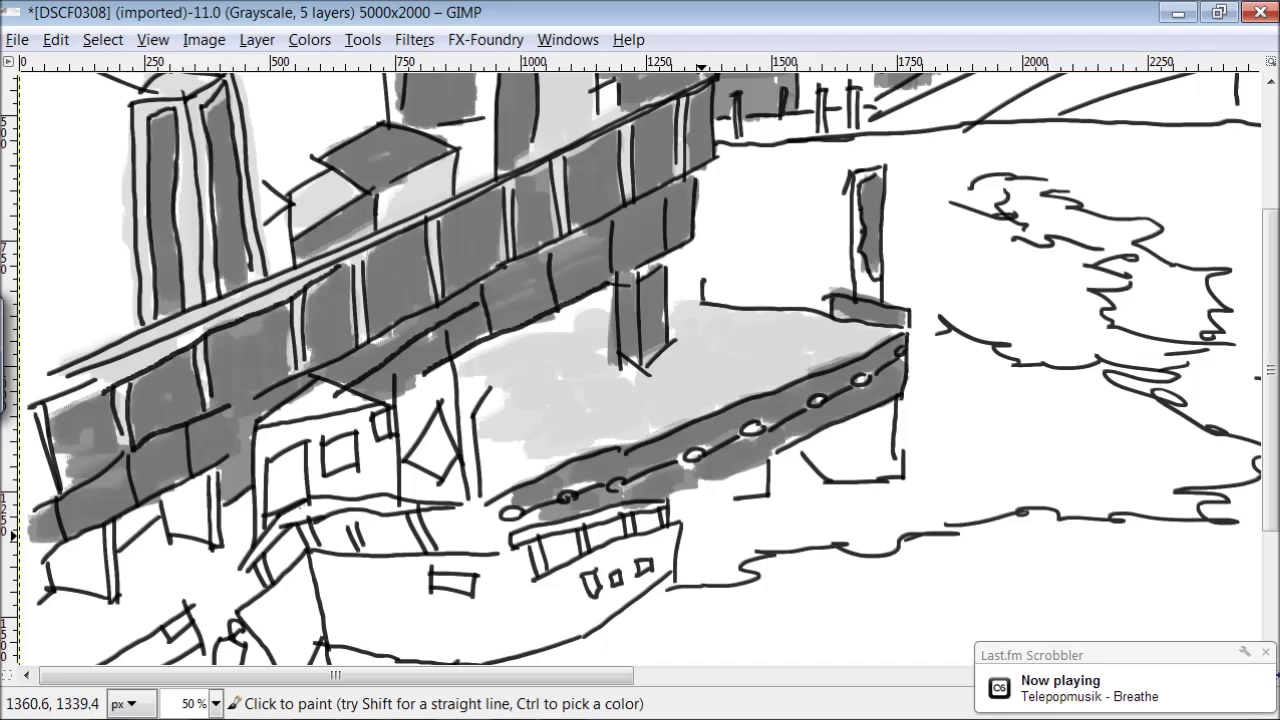
# Shade the moored boat's hull, keel and cabin walls light grey
pyautogui.moveTo(660, 535)
pyautogui.mouseDown()
pyautogui.moveTo(640, 538)
pyautogui.moveTo(614, 588)
pyautogui.moveTo(560, 585)
pyautogui.moveTo(545, 606)
pyautogui.moveTo(500, 560)
pyautogui.moveTo(478, 650)
pyautogui.moveTo(360, 630)
pyautogui.moveTo(340, 566)
pyautogui.moveTo(427, 600)
pyautogui.moveTo(309, 630)
pyautogui.moveTo(262, 582)
pyautogui.mouseUp()
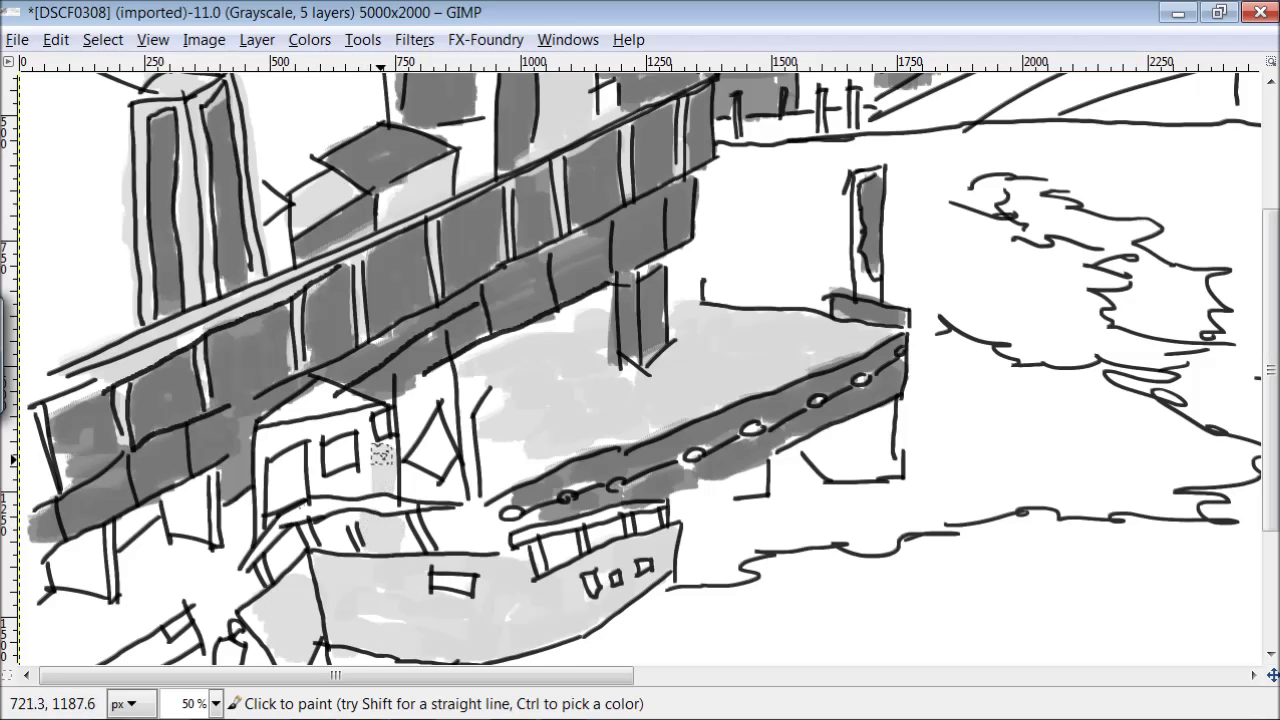
pyautogui.moveTo(321, 465)
pyautogui.mouseDown()
pyautogui.moveTo(372, 449)
pyautogui.moveTo(274, 420)
pyautogui.moveTo(414, 491)
pyautogui.mouseUp()
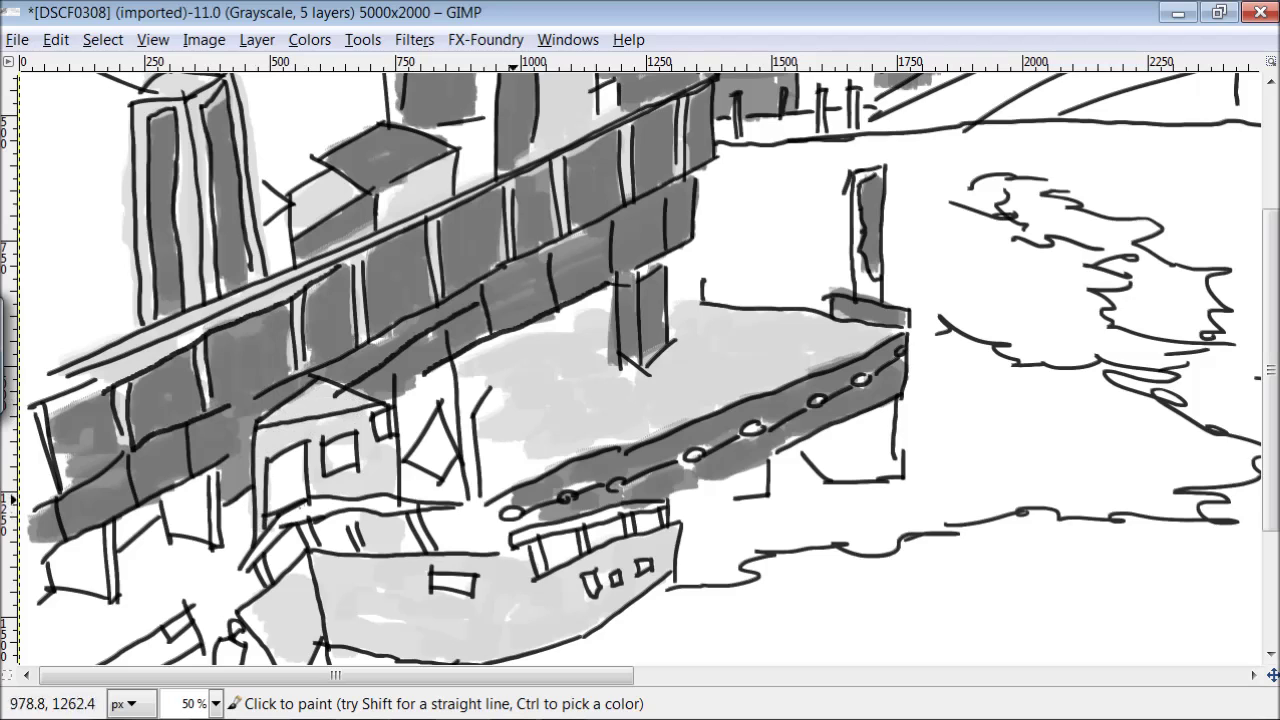
pyautogui.moveTo(278, 564); pyautogui.dragTo(287, 546)
pyautogui.moveTo(1270, 408); pyautogui.dragTo(1270, 468)
pyautogui.moveTo(438, 562)
pyautogui.mouseDown()
pyautogui.moveTo(332, 554)
pyautogui.moveTo(298, 462)
pyautogui.mouseUp()
# Shade the boat's windows and portholes, the pier's supports and the slanted walkway in the corner mid grey
pyautogui.moveTo(614, 464); pyautogui.dragTo(626, 470)
pyautogui.moveTo(380, 312)
pyautogui.mouseDown()
pyautogui.moveTo(345, 346)
pyautogui.moveTo(301, 346)
pyautogui.moveTo(242, 424)
pyautogui.moveTo(203, 410)
pyautogui.moveTo(140, 426)
pyautogui.moveTo(106, 474)
pyautogui.moveTo(45, 455)
pyautogui.mouseUp()
pyautogui.moveTo(185, 525)
pyautogui.mouseDown()
pyautogui.moveTo(92, 578)
pyautogui.moveTo(80, 625)
pyautogui.moveTo(74, 612)
pyautogui.mouseUp()
# Pick the light grey from the boat's hull and shade the deck behind the cabin and the area beneath the pier
pyautogui.keyDown('ctrl'); pyautogui.click(386, 473); pyautogui.keyUp('ctrl')
pyautogui.moveTo(492, 366)
pyautogui.mouseDown()
pyautogui.moveTo(494, 346)
pyautogui.moveTo(408, 301)
pyautogui.mouseUp()
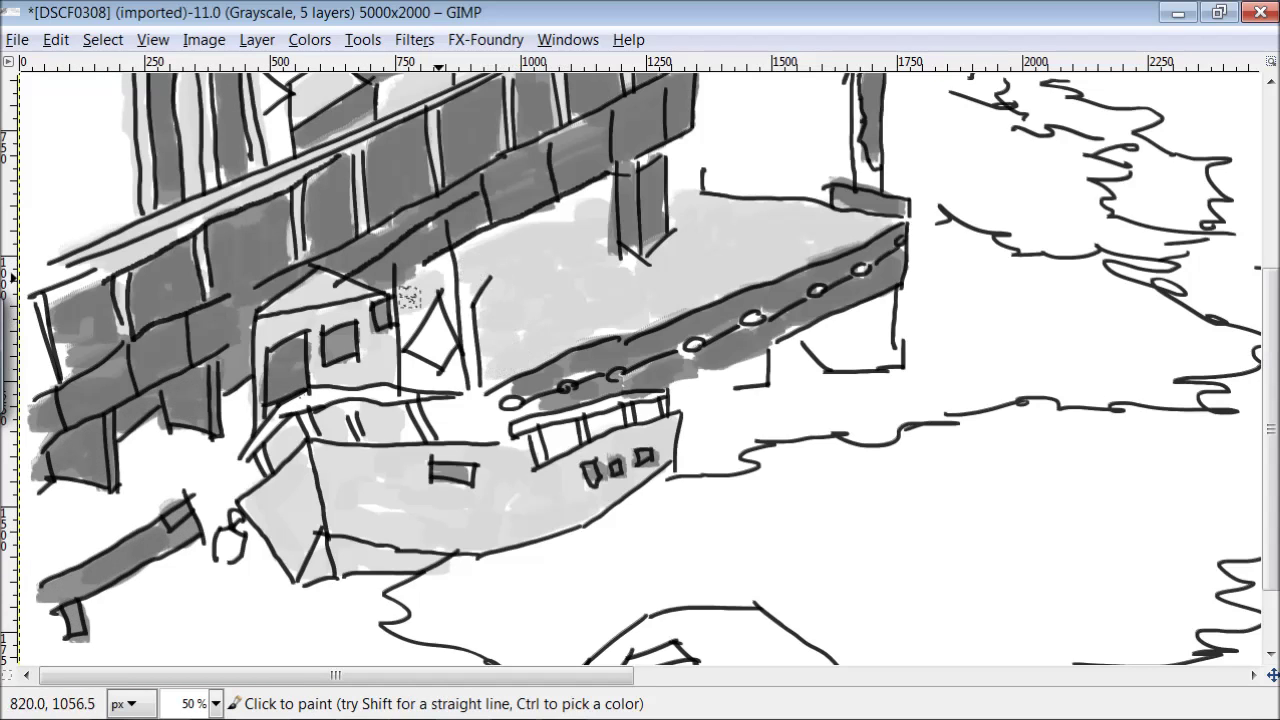
pyautogui.moveTo(245, 408)
pyautogui.mouseDown()
pyautogui.moveTo(223, 449)
pyautogui.moveTo(149, 449)
pyautogui.moveTo(40, 490)
pyautogui.moveTo(100, 522)
pyautogui.moveTo(245, 473)
pyautogui.mouseUp()
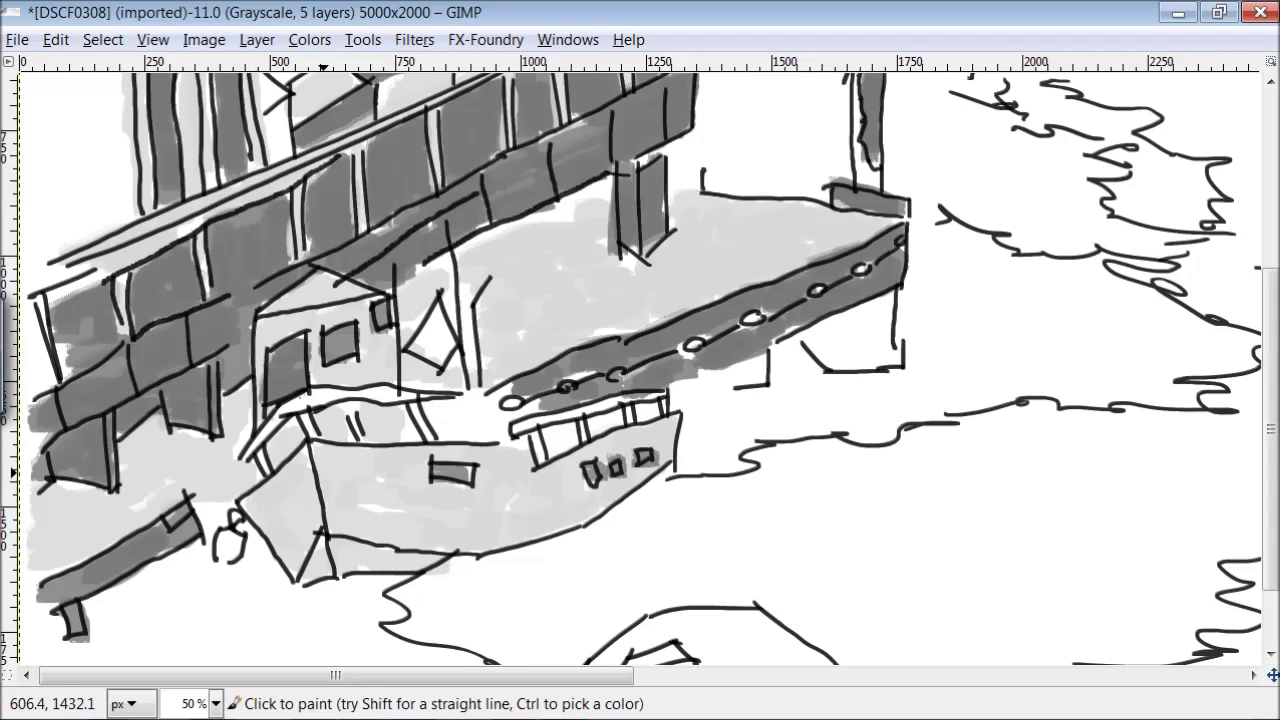
# Pick the mid grey from the deck's side and shade the boat's canopy edges and struts
pyautogui.keyDown('ctrl'); pyautogui.click(789, 308); pyautogui.keyUp('ctrl')
pyautogui.moveTo(543, 454)
pyautogui.mouseDown()
pyautogui.moveTo(546, 419)
pyautogui.moveTo(632, 424)
pyautogui.moveTo(430, 424)
pyautogui.moveTo(320, 389)
pyautogui.moveTo(310, 421)
pyautogui.moveTo(255, 455)
pyautogui.mouseUp()
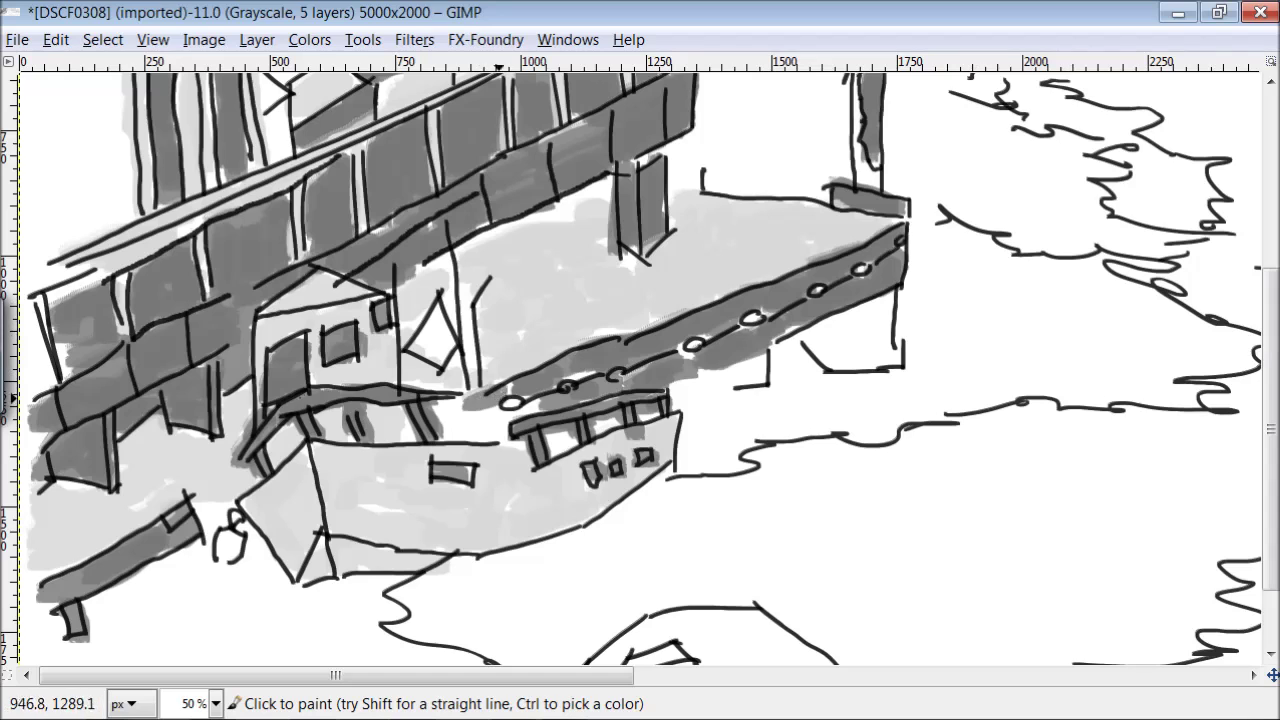
# Shade the deck side's near end, the diamond-shaped opening behind the boat's cabin and the large foreground arch mid grey
pyautogui.moveTo(495, 415); pyautogui.dragTo(510, 425)
pyautogui.moveTo(428, 321); pyautogui.dragTo(442, 345)
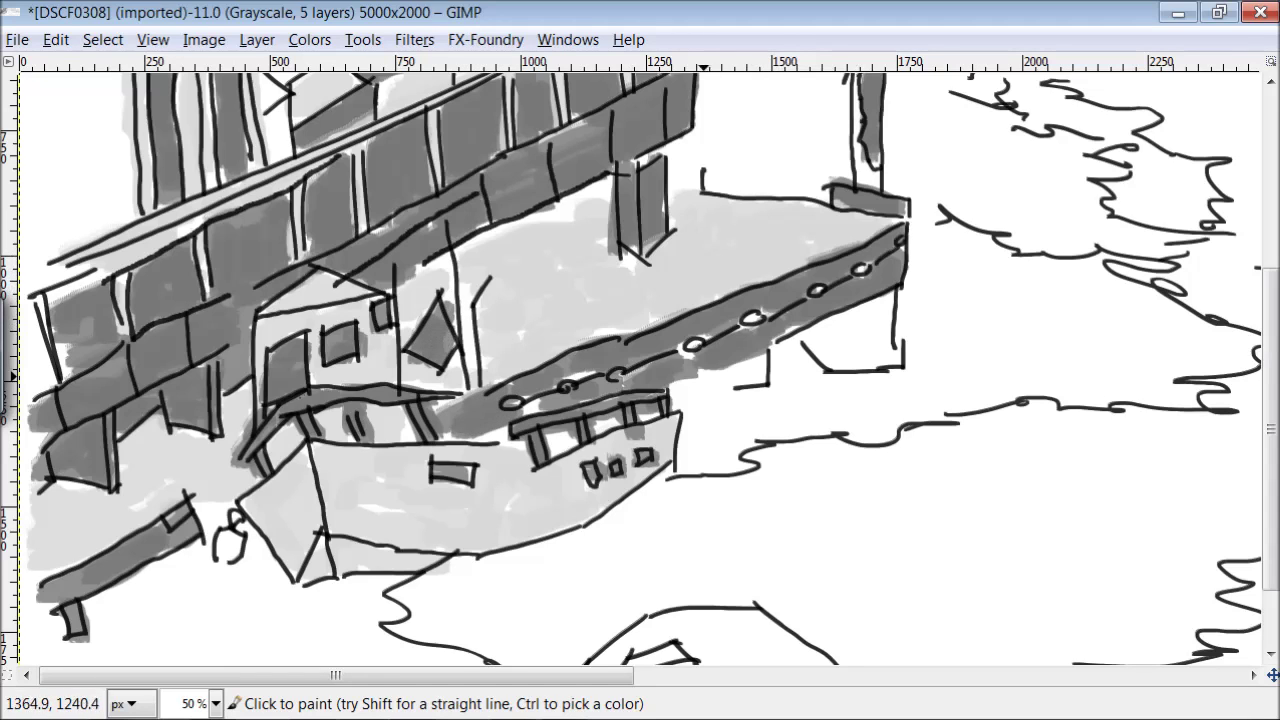
pyautogui.scroll(-3, 721, 372)
pyautogui.moveTo(860, 600)
pyautogui.mouseDown()
pyautogui.moveTo(884, 633)
pyautogui.moveTo(746, 532)
pyautogui.moveTo(796, 645)
pyautogui.moveTo(722, 615)
pyautogui.moveTo(650, 647)
pyautogui.moveTo(558, 644)
pyautogui.moveTo(651, 549)
pyautogui.moveTo(639, 543)
pyautogui.moveTo(716, 566)
pyautogui.moveTo(697, 597)
pyautogui.mouseUp()
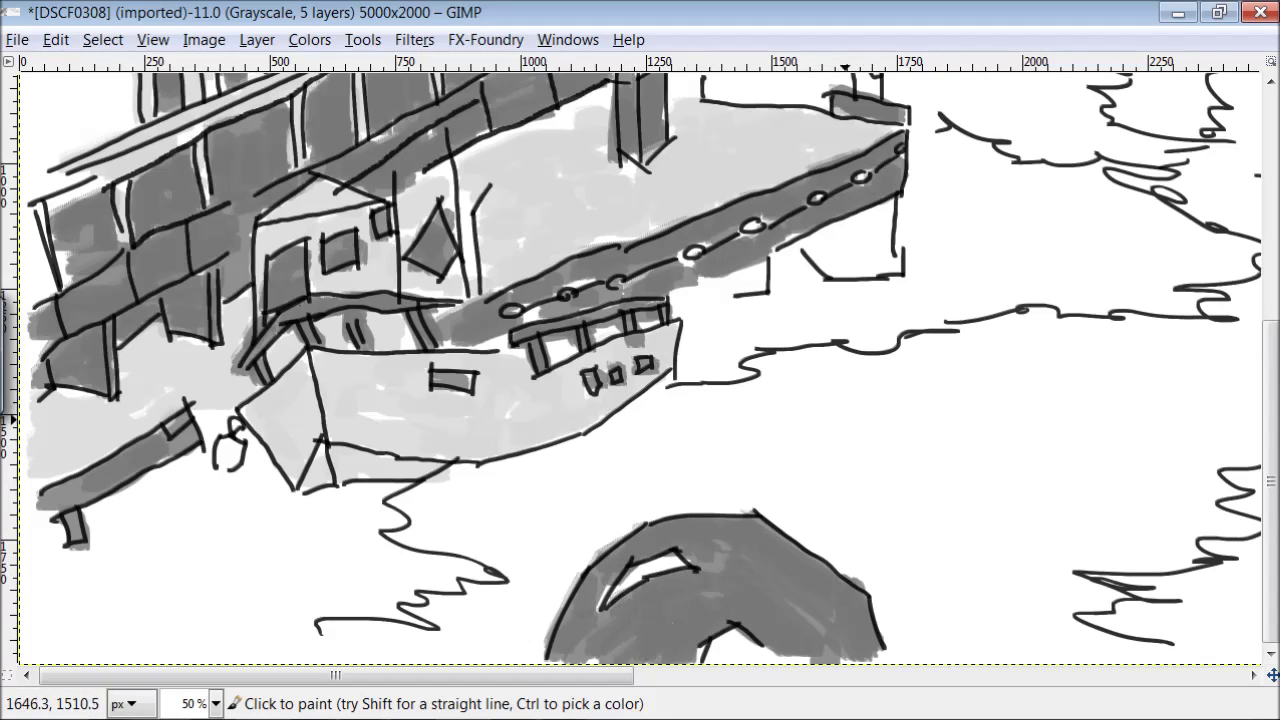
# Shade the four mooring posts standing in the water mid grey
pyautogui.moveTo(440, 676); pyautogui.dragTo(973, 676)
pyautogui.moveTo(1271, 500); pyautogui.dragTo(1271, 327)
pyautogui.moveTo(343, 415)
pyautogui.mouseDown()
pyautogui.moveTo(351, 489)
pyautogui.moveTo(345, 395)
pyautogui.mouseUp()
pyautogui.moveTo(228, 415); pyautogui.dragTo(228, 525)
pyautogui.moveTo(465, 420)
pyautogui.mouseDown()
pyautogui.moveTo(465, 497)
pyautogui.moveTo(490, 555)
pyautogui.mouseUp()
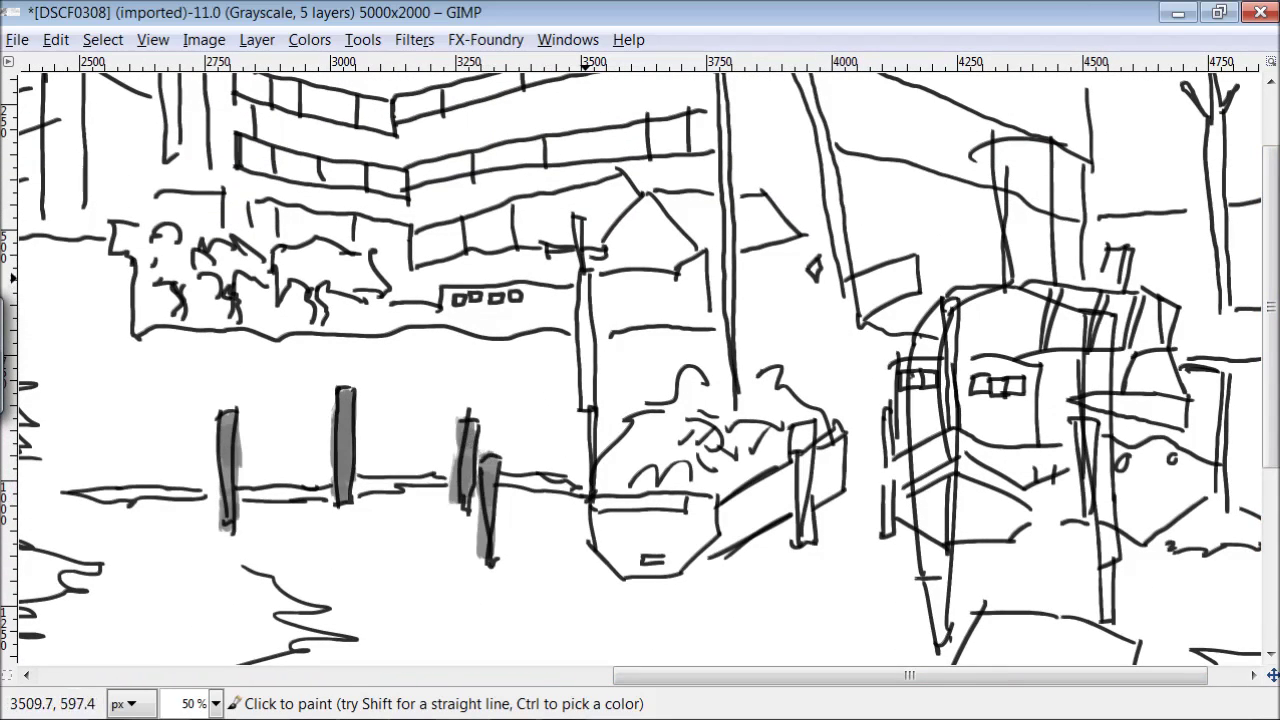
# Shade the cross-topped pole, the load on the small boat and the row of bushes on the quay mid grey
pyautogui.moveTo(585, 275); pyautogui.dragTo(585, 435)
pyautogui.moveTo(576, 216); pyautogui.dragTo(576, 285)
pyautogui.moveTo(546, 248); pyautogui.dragTo(608, 252)
pyautogui.moveTo(585, 412)
pyautogui.mouseDown()
pyautogui.moveTo(590, 512)
pyautogui.moveTo(690, 436)
pyautogui.moveTo(630, 497)
pyautogui.moveTo(697, 476)
pyautogui.moveTo(776, 399)
pyautogui.moveTo(751, 475)
pyautogui.moveTo(806, 516)
pyautogui.mouseUp()
pyautogui.moveTo(382, 292)
pyautogui.mouseDown()
pyautogui.moveTo(218, 252)
pyautogui.moveTo(121, 247)
pyautogui.moveTo(154, 272)
pyautogui.moveTo(178, 218)
pyautogui.mouseUp()
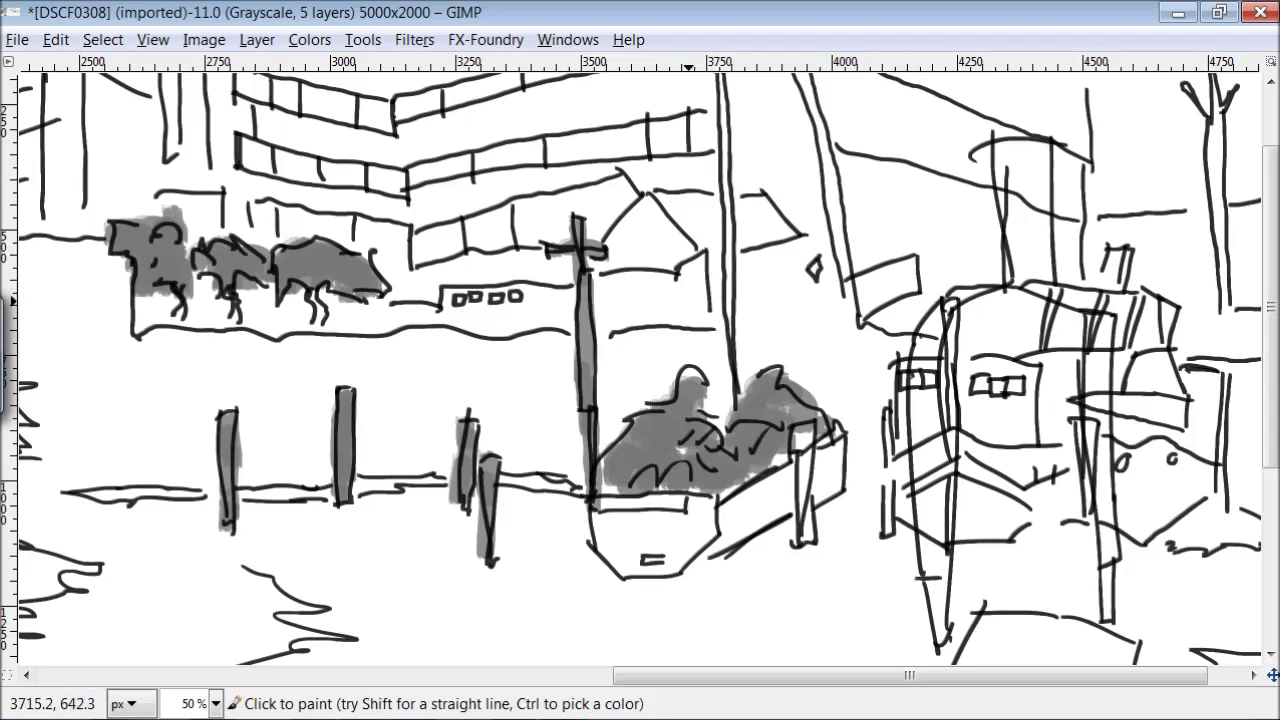
# Shade alternating window panels on the apartment block's lower and middle storeys mid grey
pyautogui.moveTo(397, 176); pyautogui.dragTo(385, 188)
pyautogui.moveTo(300, 160); pyautogui.dragTo(290, 176)
pyautogui.moveTo(490, 158); pyautogui.dragTo(487, 161)
pyautogui.moveTo(660, 128); pyautogui.dragTo(674, 143)
pyautogui.moveTo(505, 212); pyautogui.dragTo(474, 238)
pyautogui.moveTo(402, 232); pyautogui.dragTo(378, 250)
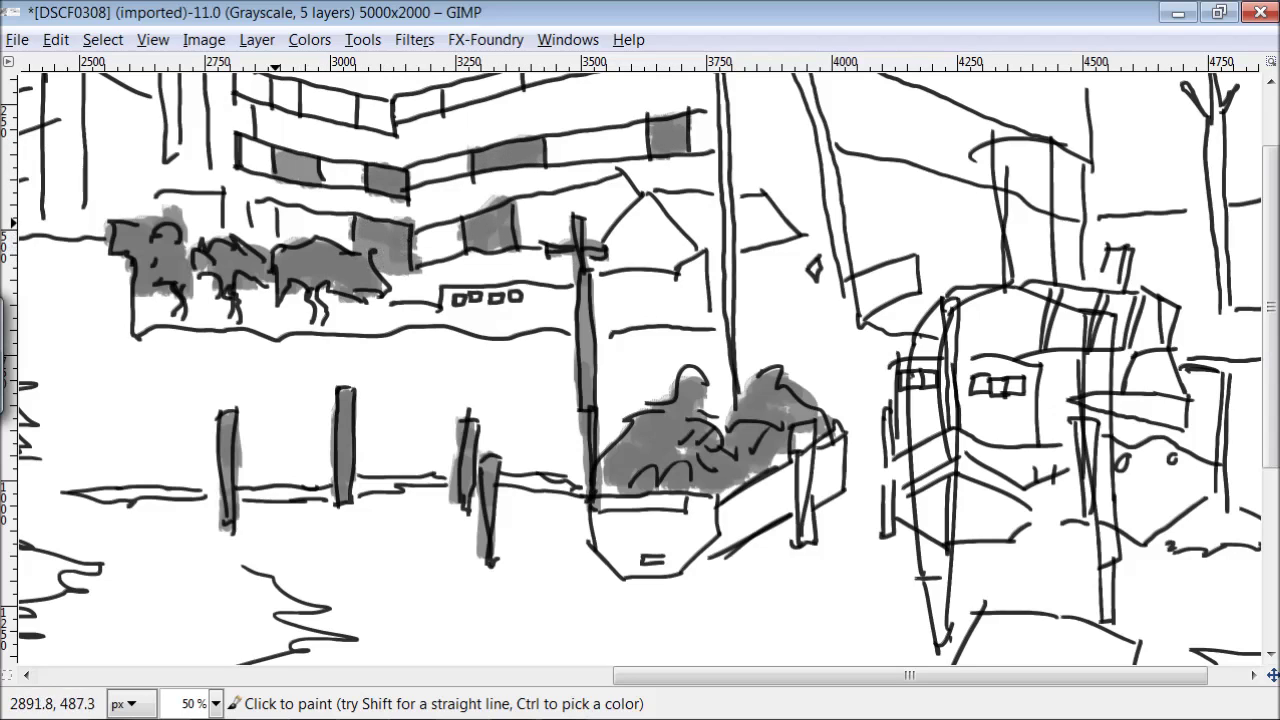
pyautogui.moveTo(268, 212); pyautogui.dragTo(260, 232)
pyautogui.moveTo(385, 98); pyautogui.dragTo(370, 120)
pyautogui.moveTo(290, 80); pyautogui.dragTo(265, 97)
pyautogui.moveTo(445, 100); pyautogui.dragTo(522, 70)
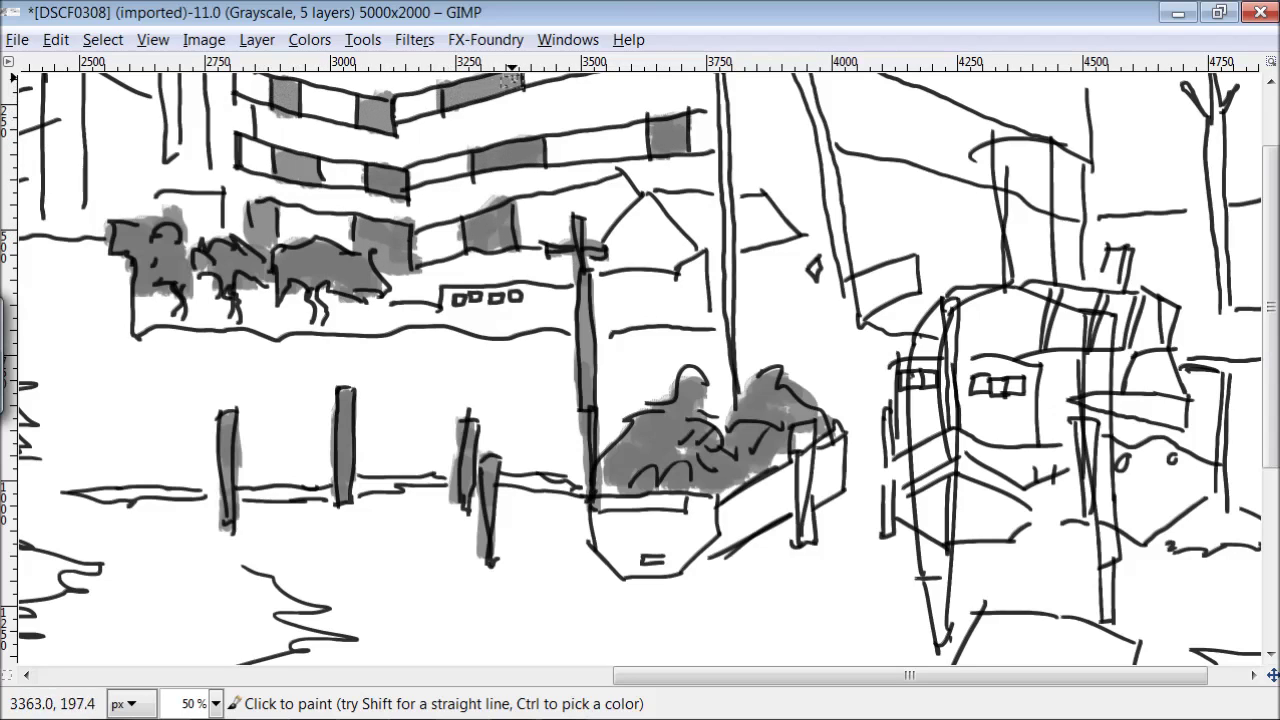
# Shade selected window panels on the apartment block's upper storeys mid grey
pyautogui.scroll(3, 515, 80)
pyautogui.moveTo(680, 136)
pyautogui.mouseDown()
pyautogui.moveTo(597, 152)
pyautogui.moveTo(630, 125)
pyautogui.mouseUp()
pyautogui.moveTo(425, 110)
pyautogui.mouseDown()
pyautogui.moveTo(433, 92)
pyautogui.moveTo(415, 100)
pyautogui.mouseUp()
pyautogui.moveTo(300, 88)
pyautogui.mouseDown()
pyautogui.moveTo(320, 92)
pyautogui.moveTo(332, 120)
pyautogui.mouseUp()
pyautogui.moveTo(587, 82); pyautogui.dragTo(505, 95)
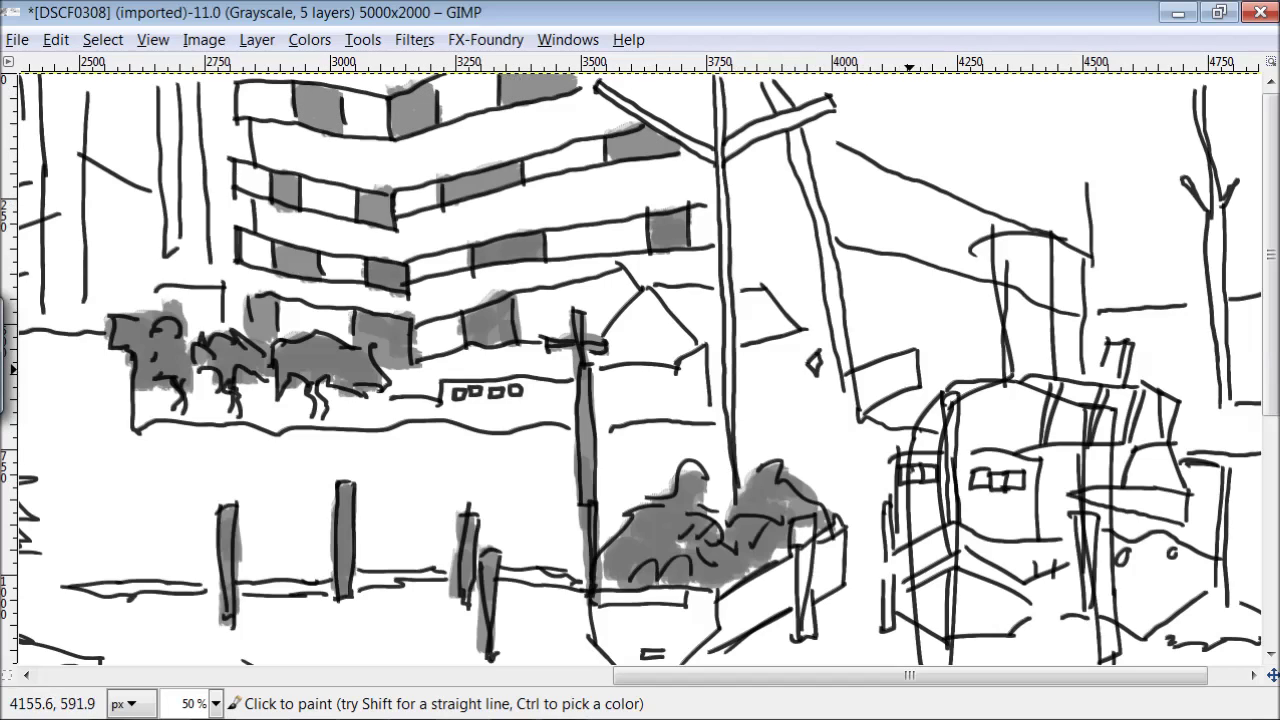
# Shade the tall forked pole, the leaning trunk and the branching tree beyond the large boat mid grey
pyautogui.moveTo(733, 505); pyautogui.dragTo(718, 85)
pyautogui.moveTo(823, 103)
pyautogui.mouseDown()
pyautogui.moveTo(731, 151)
pyautogui.moveTo(600, 88)
pyautogui.mouseUp()
pyautogui.moveTo(768, 80)
pyautogui.mouseDown()
pyautogui.moveTo(810, 180)
pyautogui.moveTo(846, 385)
pyautogui.moveTo(868, 420)
pyautogui.moveTo(934, 440)
pyautogui.mouseUp()
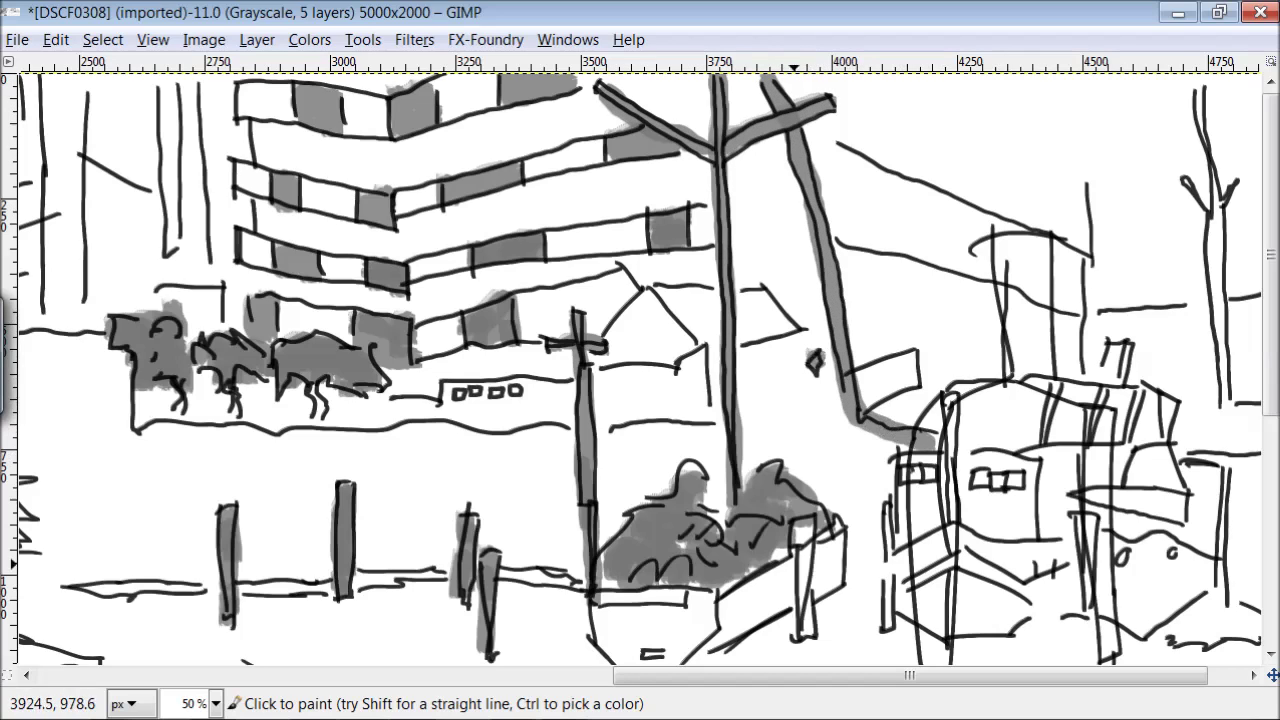
pyautogui.moveTo(1235, 415)
pyautogui.mouseDown()
pyautogui.moveTo(1230, 197)
pyautogui.moveTo(1197, 186)
pyautogui.moveTo(1223, 378)
pyautogui.mouseUp()
# Shade the post beside the small boat, the large boat's windows and portholes, and the capped post behind it mid grey
pyautogui.scroll(-3, 1245, 420)
pyautogui.moveTo(800, 420); pyautogui.dragTo(805, 528)
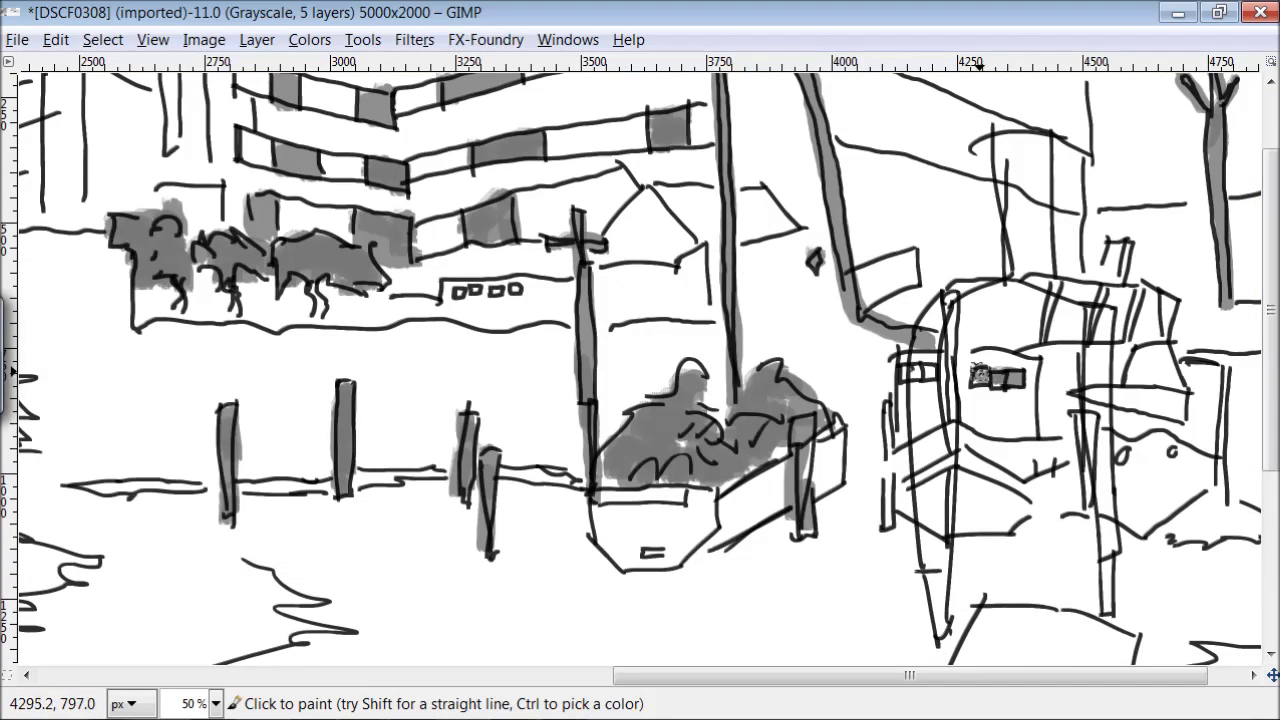
pyautogui.moveTo(1220, 503); pyautogui.dragTo(1222, 352)
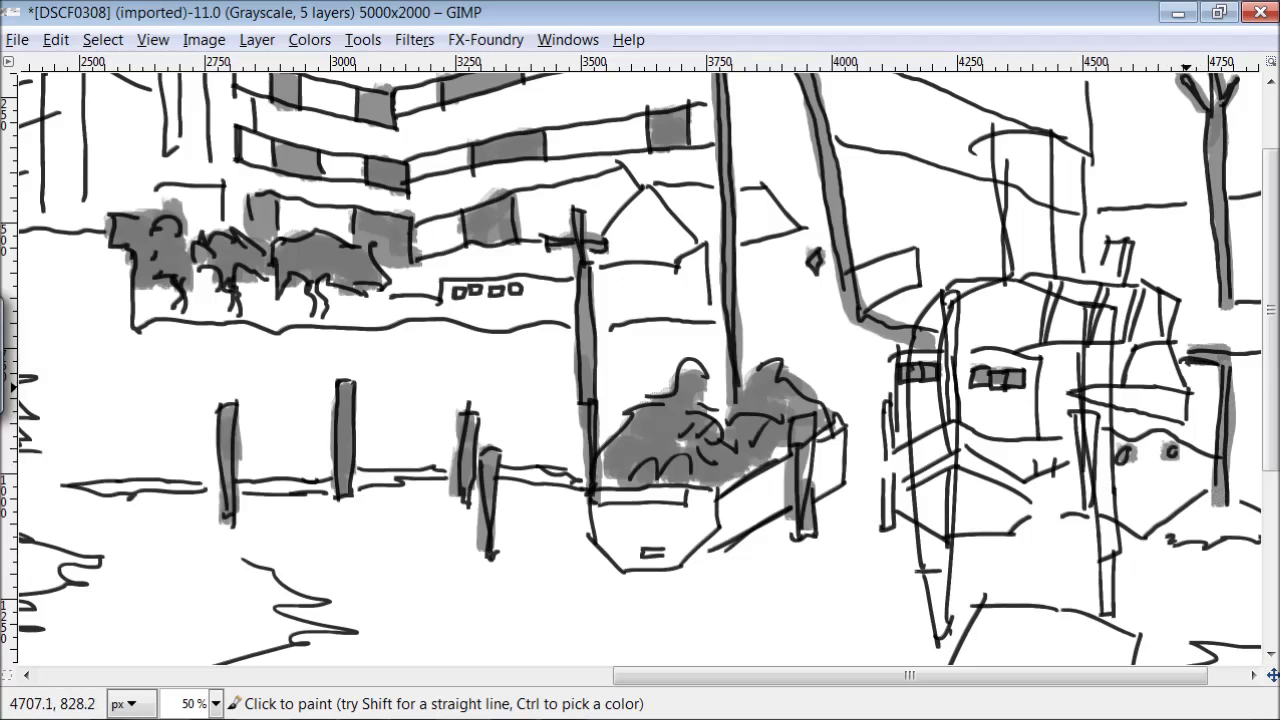
# Shade the mast behind the large boat, the small quayside windows and the gabled building's roof mid grey
pyautogui.moveTo(1270, 279); pyautogui.dragTo(1269, 220)
pyautogui.moveTo(1091, 362)
pyautogui.mouseDown()
pyautogui.moveTo(1100, 172)
pyautogui.moveTo(1089, 402)
pyautogui.mouseUp()
pyautogui.moveTo(520, 392); pyautogui.dragTo(452, 392)
pyautogui.moveTo(705, 297)
pyautogui.mouseDown()
pyautogui.moveTo(691, 338)
pyautogui.moveTo(711, 306)
pyautogui.moveTo(754, 323)
pyautogui.mouseUp()
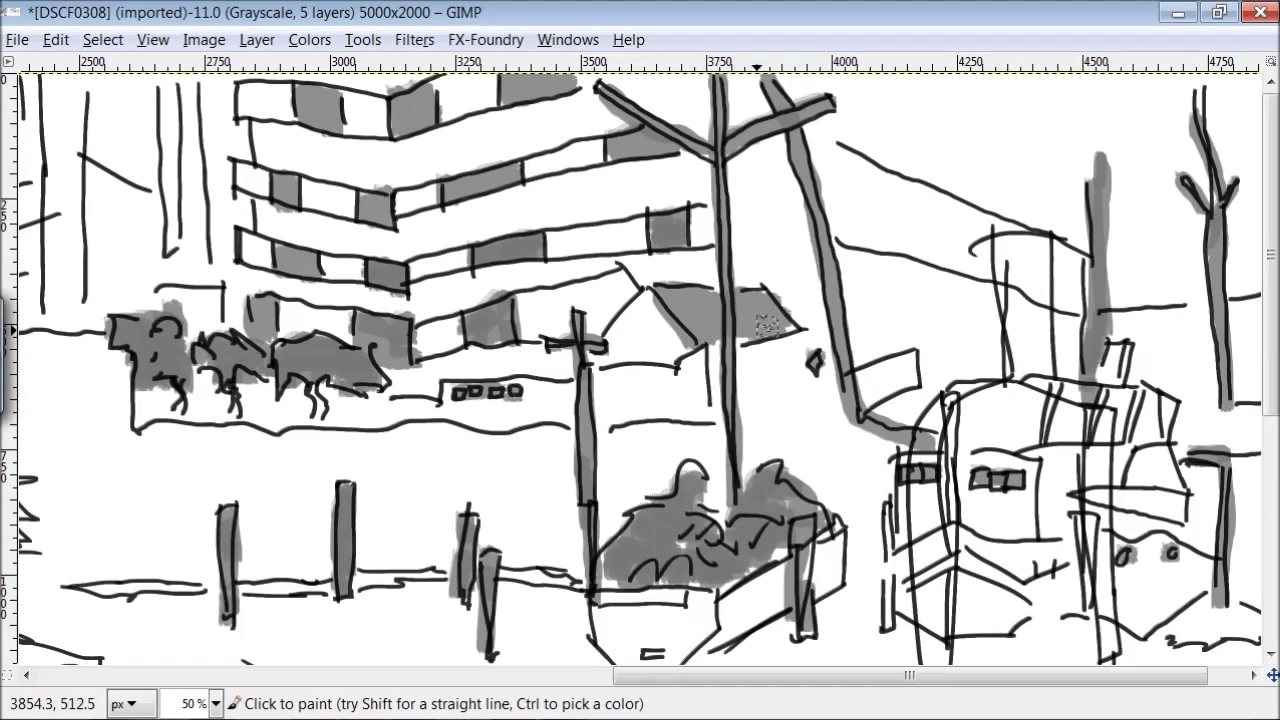
# Set the foreground colour to near-black
pyautogui.click(153, 39)
pyautogui.moveTo(114, 114)
pyautogui.click(663, 389)
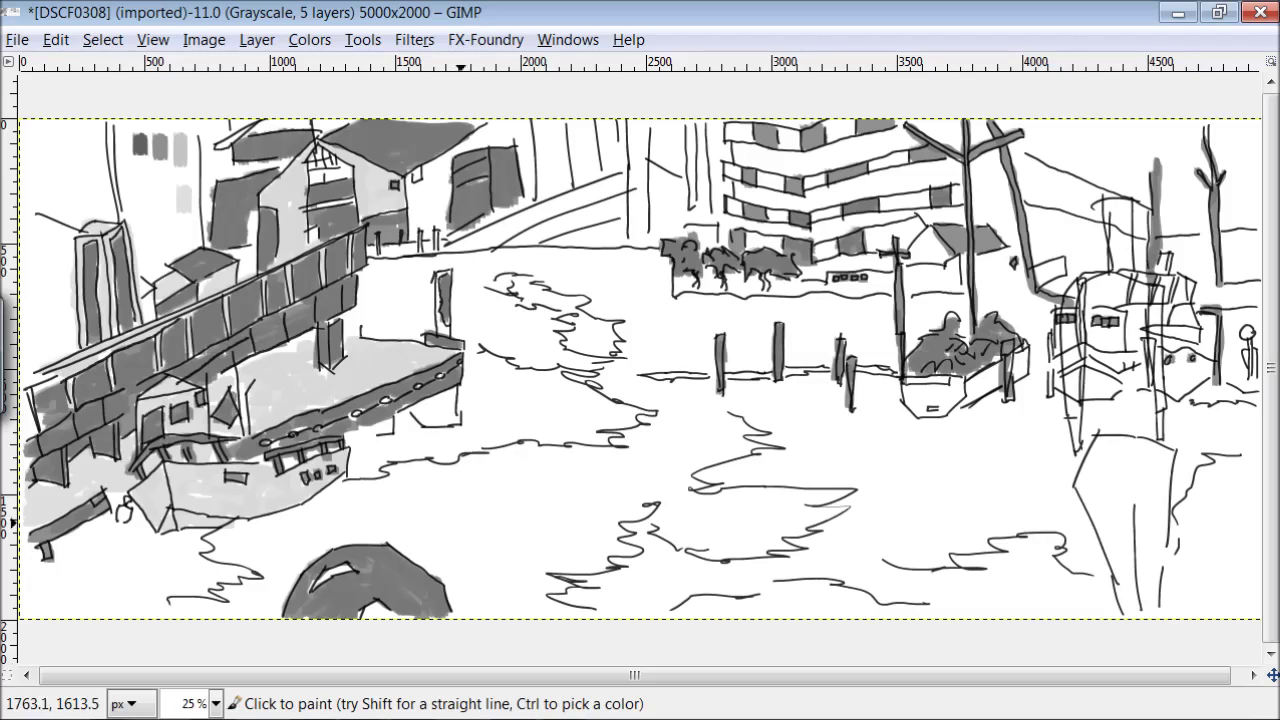
pyautogui.press('Tab')
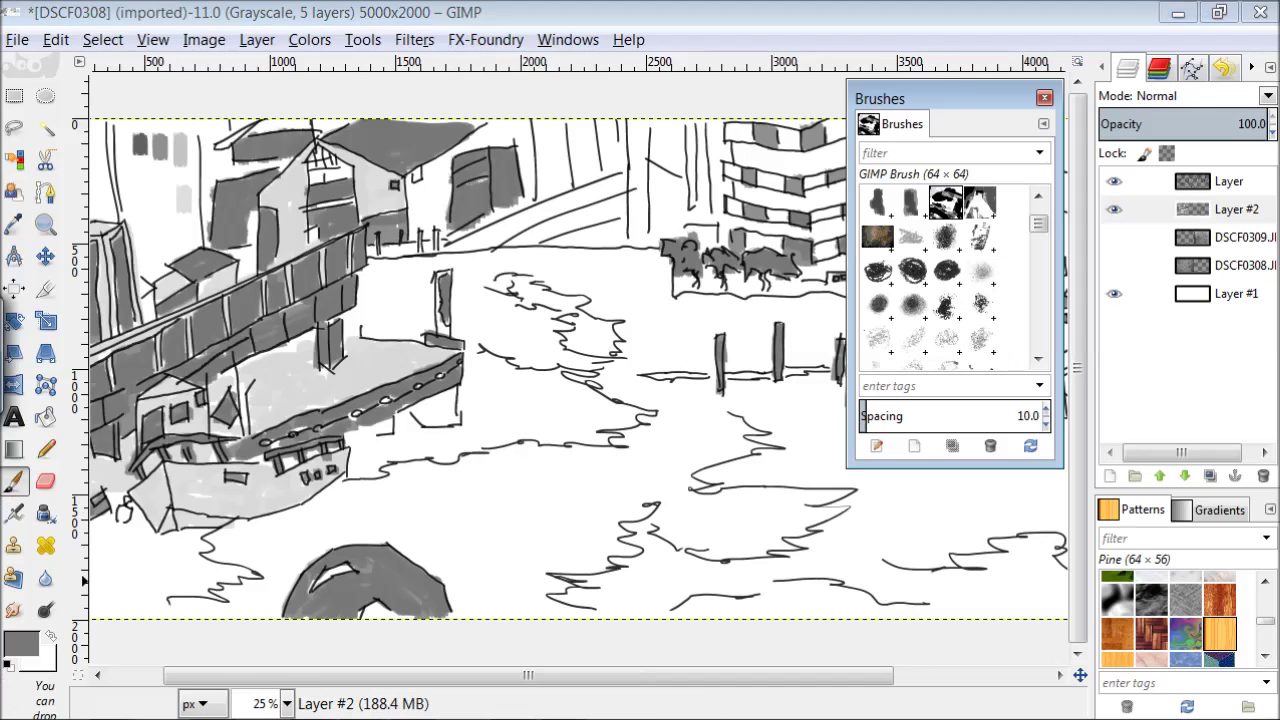
pyautogui.click(20, 643)
pyautogui.click(75, 168)
pyautogui.click(371, 398)
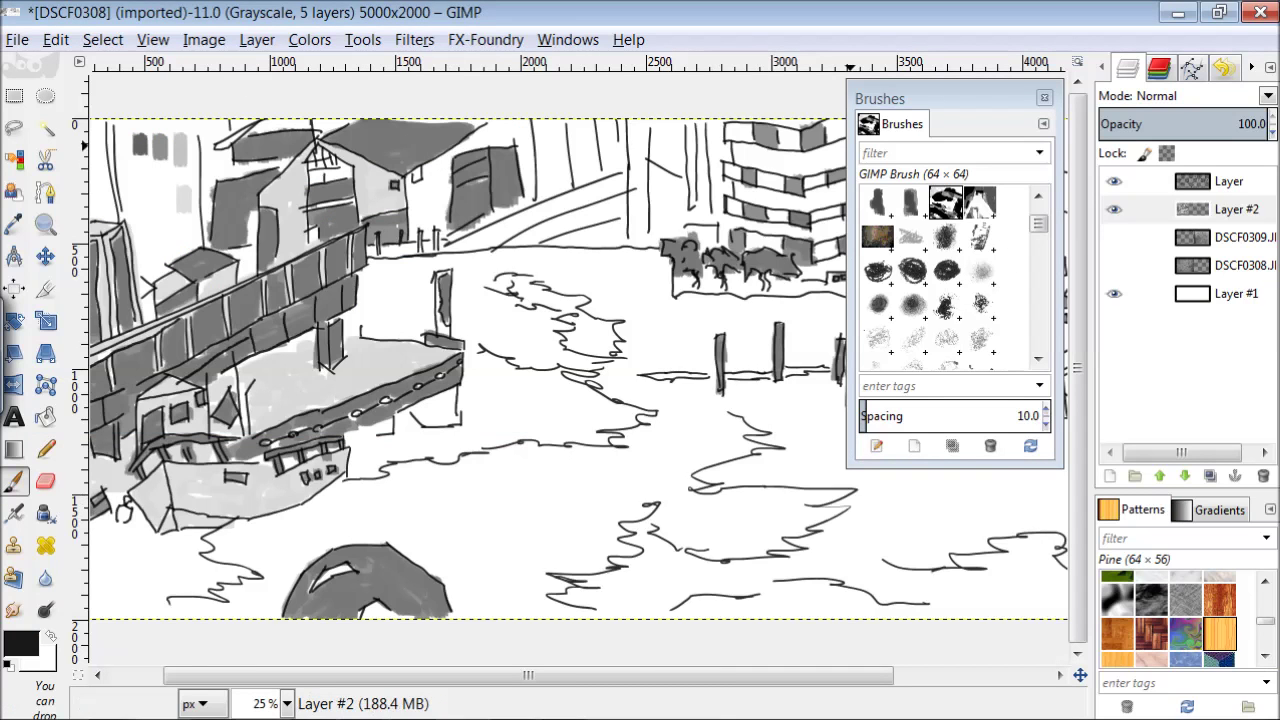
# Select a rough-textured brush, enlarge it and paint the dark reflections beside the pier and in the near corner near-black
pyautogui.scroll(-5, 940, 280)
pyautogui.click(878, 214)
pyautogui.click(567, 39)
pyautogui.click(598, 212)
pyautogui.moveTo(573, 446)
pyautogui.mouseDown()
pyautogui.moveTo(552, 427)
pyautogui.moveTo(599, 415)
pyautogui.moveTo(543, 394)
pyautogui.moveTo(510, 432)
pyautogui.mouseUp()
pyautogui.press(']')
pyautogui.press(']')
pyautogui.press(']')
pyautogui.press(']')
pyautogui.press(']')
pyautogui.press(']')
pyautogui.press(']')
pyautogui.press(']')
pyautogui.press(']')
pyautogui.press(']')
pyautogui.press(']')
pyautogui.press(']')
pyautogui.press(']')
pyautogui.press(']')
pyautogui.press(']')
pyautogui.press(']')
pyautogui.press(']')
pyautogui.press(']')
pyautogui.press(']')
pyautogui.press(']')
pyautogui.moveTo(575, 352)
pyautogui.mouseDown()
pyautogui.moveTo(553, 343)
pyautogui.moveTo(534, 306)
pyautogui.moveTo(564, 314)
pyautogui.moveTo(472, 358)
pyautogui.moveTo(526, 386)
pyautogui.moveTo(377, 476)
pyautogui.moveTo(352, 438)
pyautogui.moveTo(438, 425)
pyautogui.moveTo(376, 461)
pyautogui.moveTo(502, 416)
pyautogui.mouseUp()
pyautogui.moveTo(198, 532)
pyautogui.mouseDown()
pyautogui.moveTo(220, 590)
pyautogui.moveTo(160, 541)
pyautogui.moveTo(81, 610)
pyautogui.moveTo(83, 567)
pyautogui.moveTo(111, 597)
pyautogui.moveTo(288, 559)
pyautogui.mouseUp()
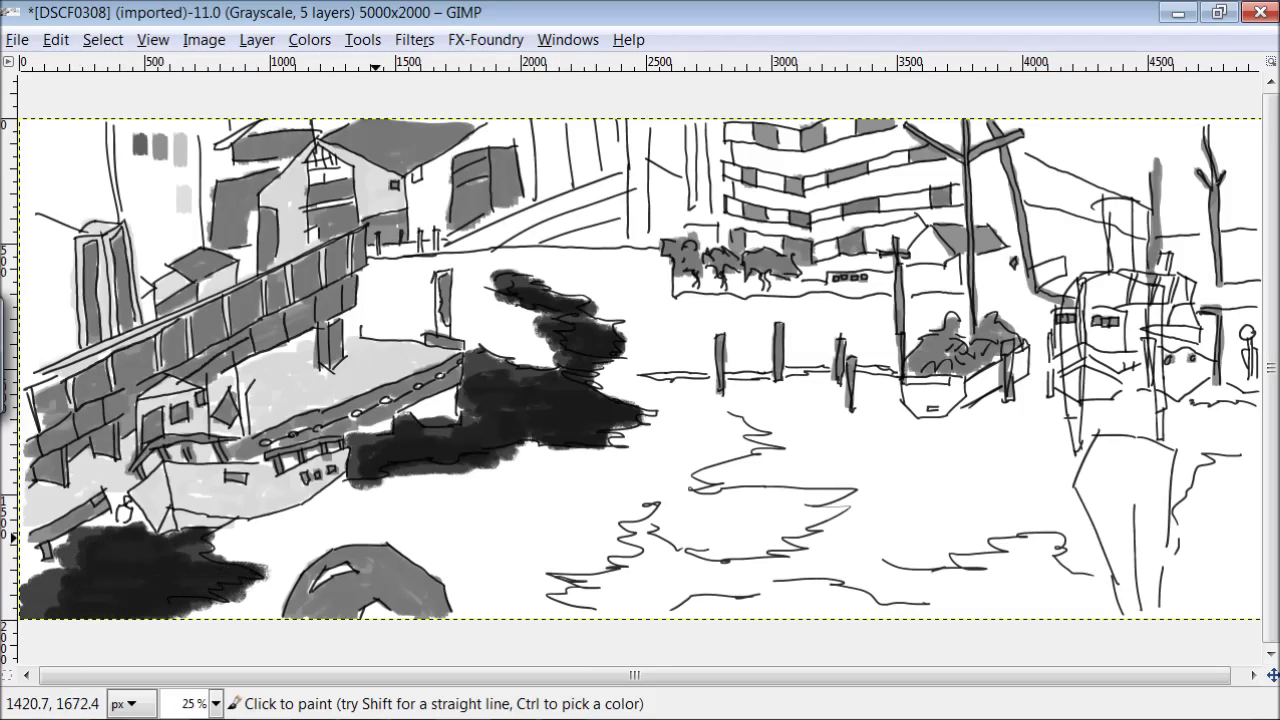
# Paint the dark reflections in the middle of the harbour, below the bushes' quay and beyond the large boat near-black
pyautogui.moveTo(645, 508)
pyautogui.mouseDown()
pyautogui.moveTo(712, 562)
pyautogui.moveTo(620, 609)
pyautogui.moveTo(682, 575)
pyautogui.moveTo(777, 575)
pyautogui.moveTo(748, 559)
pyautogui.moveTo(917, 582)
pyautogui.moveTo(774, 539)
pyautogui.moveTo(855, 510)
pyautogui.moveTo(822, 499)
pyautogui.moveTo(873, 481)
pyautogui.moveTo(707, 472)
pyautogui.moveTo(862, 452)
pyautogui.moveTo(747, 419)
pyautogui.moveTo(744, 409)
pyautogui.moveTo(778, 435)
pyautogui.moveTo(745, 350)
pyautogui.moveTo(667, 322)
pyautogui.moveTo(807, 302)
pyautogui.moveTo(875, 302)
pyautogui.moveTo(807, 322)
pyautogui.moveTo(807, 352)
pyautogui.moveTo(749, 362)
pyautogui.moveTo(772, 357)
pyautogui.moveTo(822, 397)
pyautogui.moveTo(825, 418)
pyautogui.moveTo(858, 429)
pyautogui.moveTo(886, 482)
pyautogui.moveTo(948, 531)
pyautogui.moveTo(1079, 570)
pyautogui.moveTo(989, 496)
pyautogui.moveTo(970, 445)
pyautogui.moveTo(931, 439)
pyautogui.moveTo(913, 513)
pyautogui.mouseUp()
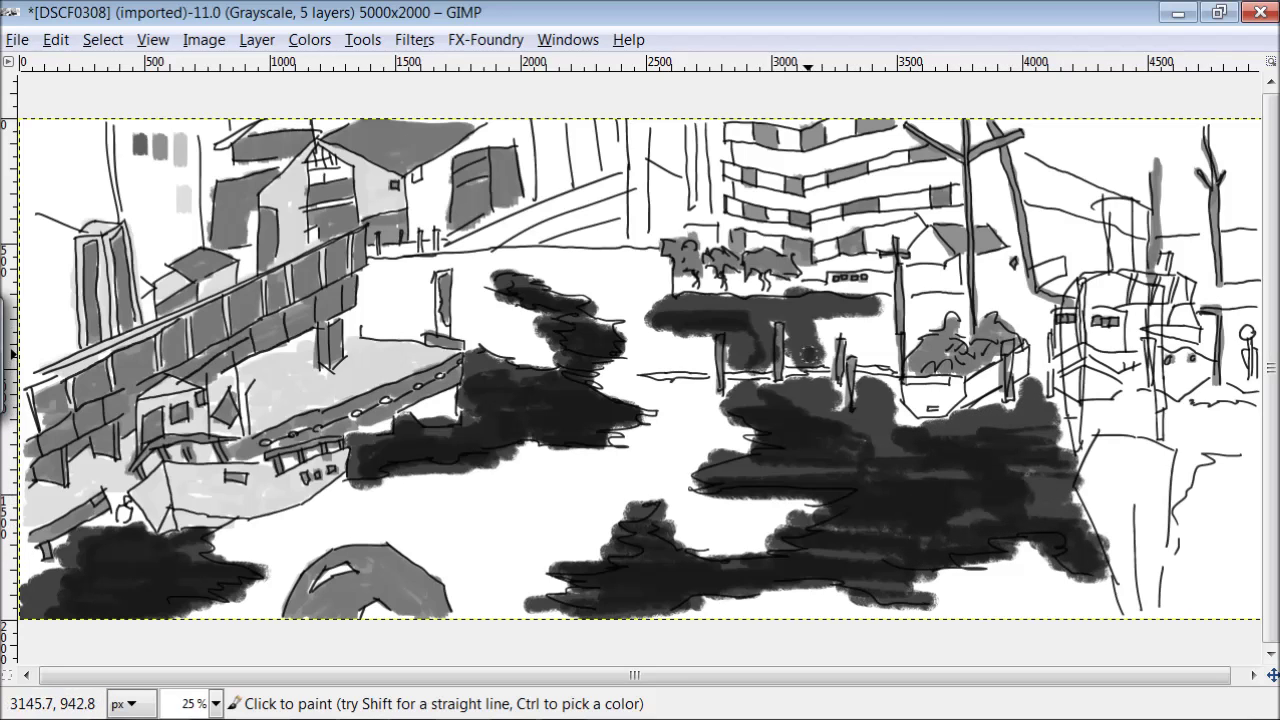
pyautogui.moveTo(809, 353); pyautogui.dragTo(684, 306)
pyautogui.moveTo(1165, 501)
pyautogui.mouseDown()
pyautogui.moveTo(1200, 467)
pyautogui.moveTo(1176, 433)
pyautogui.moveTo(1230, 445)
pyautogui.mouseUp()
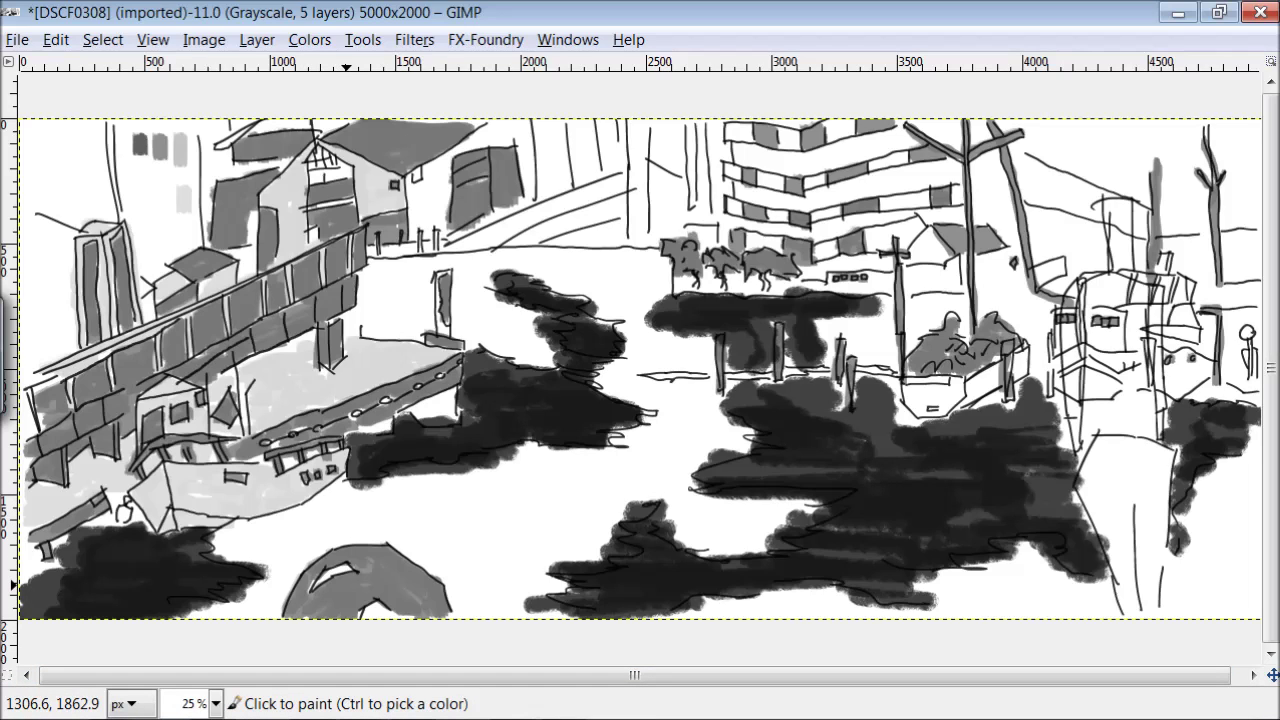
# Fill the open water between the dark reflections with mid grey
pyautogui.moveTo(751, 509)
pyautogui.mouseDown()
pyautogui.moveTo(732, 549)
pyautogui.moveTo(625, 498)
pyautogui.moveTo(644, 456)
pyautogui.moveTo(589, 511)
pyautogui.moveTo(566, 579)
pyautogui.moveTo(465, 600)
pyautogui.moveTo(434, 536)
pyautogui.moveTo(729, 425)
pyautogui.moveTo(631, 391)
pyautogui.moveTo(680, 356)
pyautogui.moveTo(625, 318)
pyautogui.moveTo(660, 350)
pyautogui.moveTo(560, 285)
pyautogui.moveTo(485, 258)
pyautogui.mouseUp()
pyautogui.moveTo(655, 271)
pyautogui.mouseDown()
pyautogui.moveTo(644, 263)
pyautogui.moveTo(660, 288)
pyautogui.mouseUp()
pyautogui.moveTo(350, 485)
pyautogui.mouseDown()
pyautogui.moveTo(410, 482)
pyautogui.moveTo(253, 530)
pyautogui.moveTo(272, 557)
pyautogui.moveTo(316, 547)
pyautogui.moveTo(215, 615)
pyautogui.moveTo(295, 565)
pyautogui.mouseUp()
pyautogui.moveTo(790, 590)
pyautogui.mouseDown()
pyautogui.moveTo(704, 612)
pyautogui.moveTo(969, 584)
pyautogui.moveTo(1008, 553)
pyautogui.moveTo(1037, 600)
pyautogui.moveTo(1088, 610)
pyautogui.moveTo(1102, 596)
pyautogui.mouseUp()
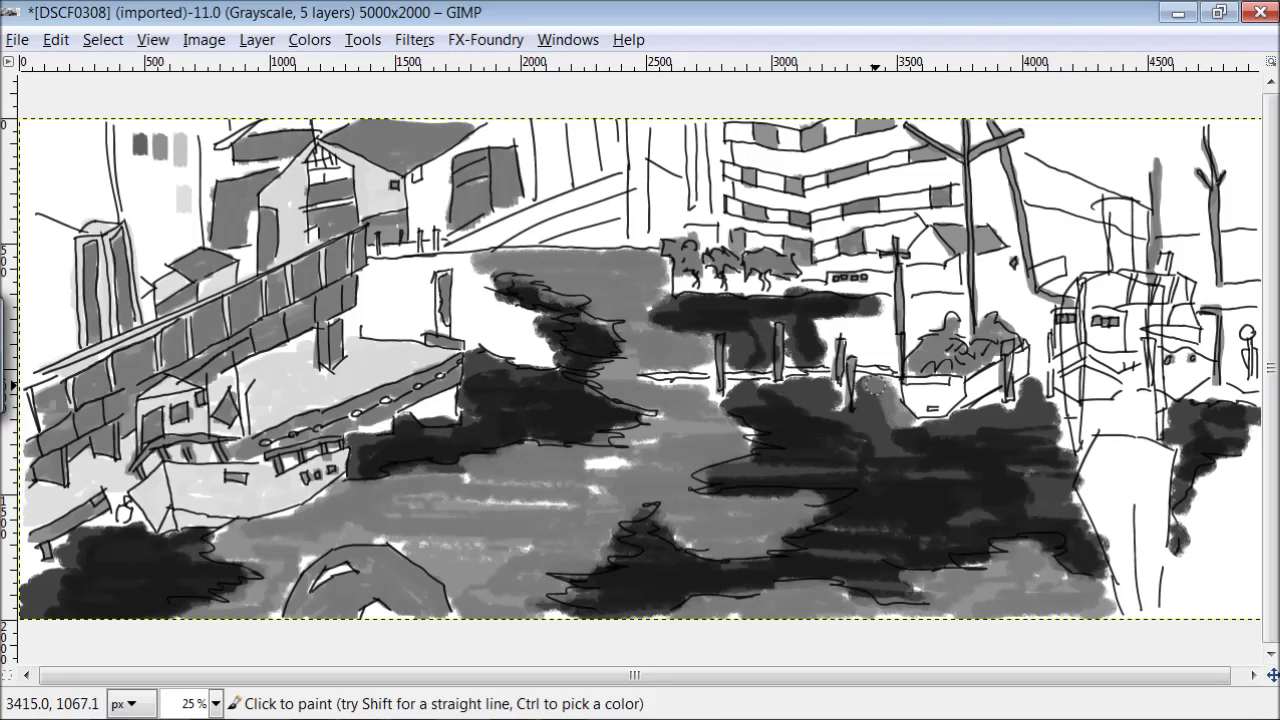
# Fill the remaining water behind the posts, behind the pier and in both near corners with mid grey
pyautogui.moveTo(831, 361); pyautogui.dragTo(952, 308)
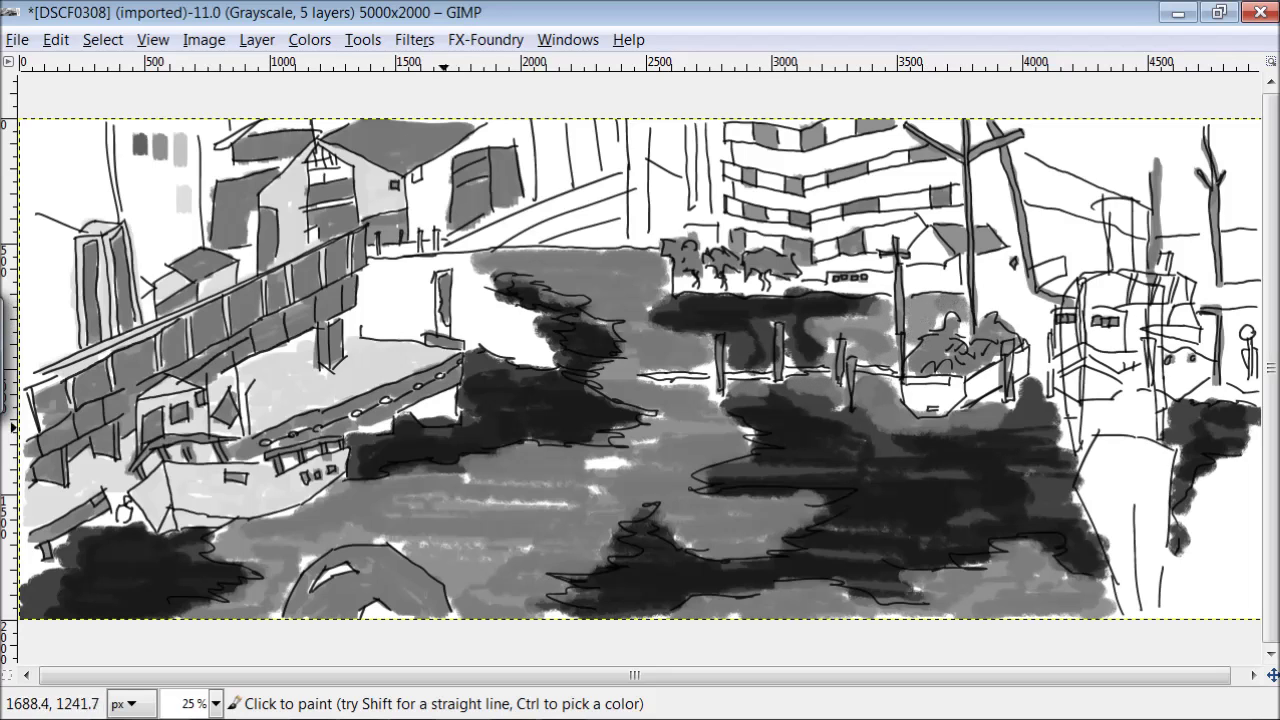
pyautogui.moveTo(112, 529); pyautogui.dragTo(50, 578)
pyautogui.moveTo(531, 332)
pyautogui.mouseDown()
pyautogui.moveTo(549, 331)
pyautogui.moveTo(501, 290)
pyautogui.moveTo(446, 270)
pyautogui.moveTo(415, 313)
pyautogui.moveTo(359, 306)
pyautogui.moveTo(579, 260)
pyautogui.mouseUp()
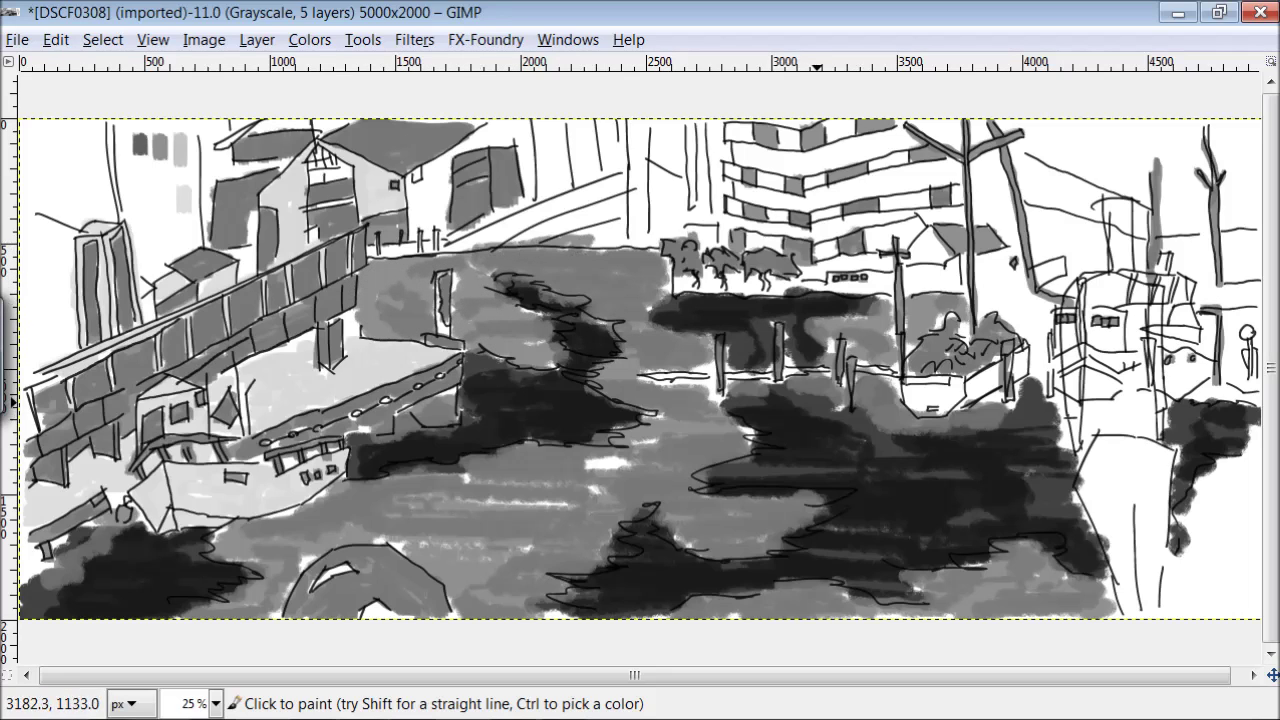
pyautogui.moveTo(1225, 578)
pyautogui.mouseDown()
pyautogui.moveTo(1176, 564)
pyautogui.moveTo(1245, 453)
pyautogui.moveTo(1187, 607)
pyautogui.mouseUp()
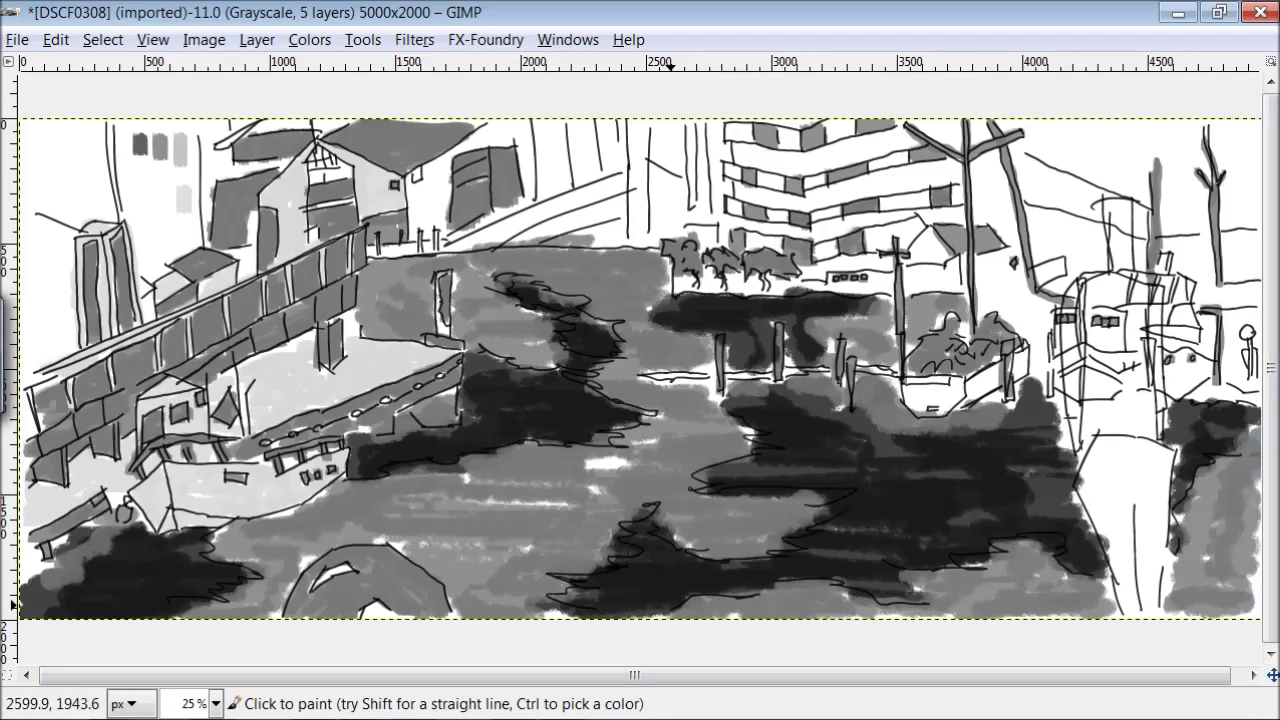
# Choose another brush, enlarge it to 99.42 and cover the large boat, its funnel and its reflection in near-black
pyautogui.press('Tab')
pyautogui.moveTo(1039, 311); pyautogui.dragTo(1039, 216)
pyautogui.click(945, 271)
pyautogui.press('Tab')
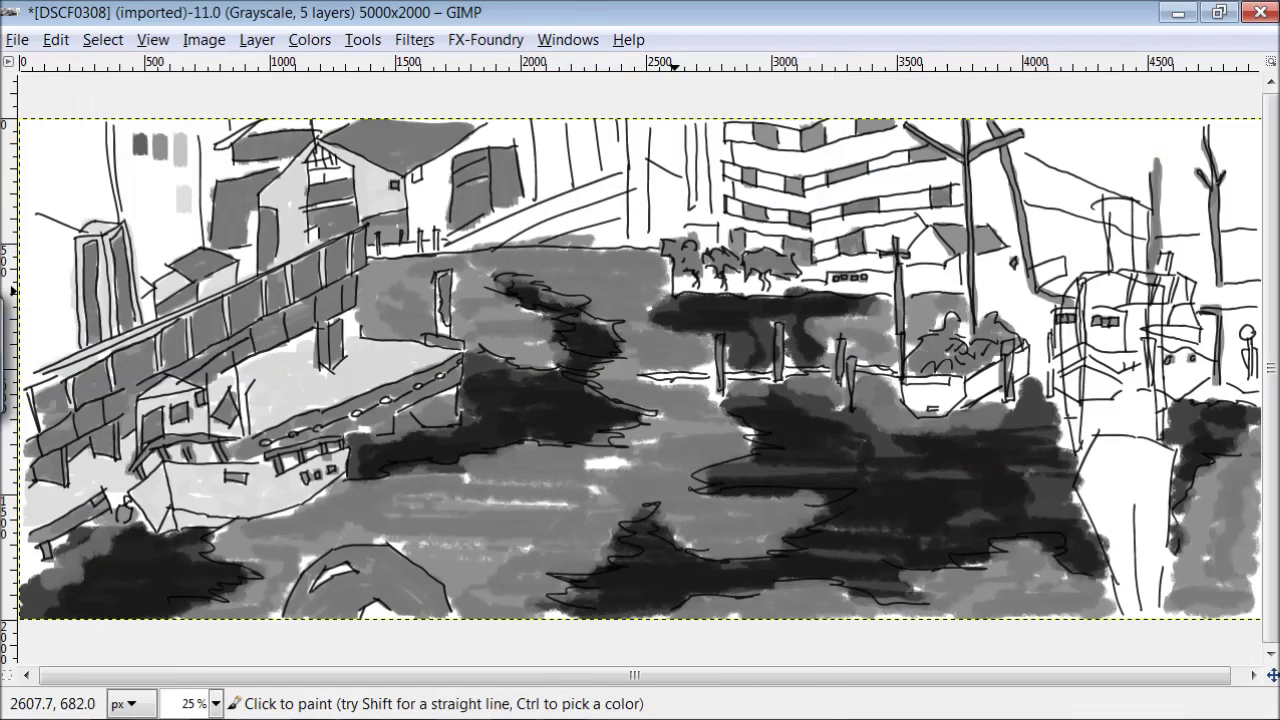
pyautogui.press('p')
pyautogui.press(']')
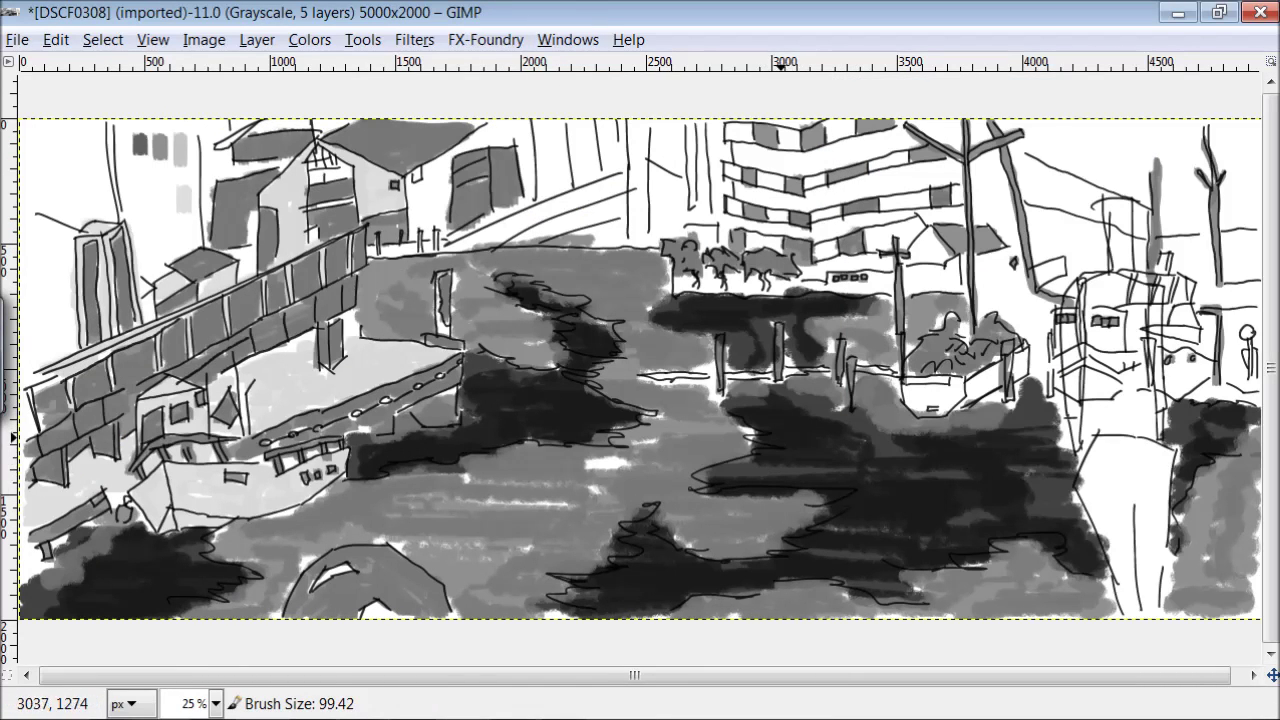
pyautogui.moveTo(1155, 495)
pyautogui.mouseDown()
pyautogui.moveTo(1145, 581)
pyautogui.moveTo(1082, 460)
pyautogui.moveTo(1139, 445)
pyautogui.moveTo(1150, 428)
pyautogui.moveTo(1112, 339)
pyautogui.moveTo(1144, 363)
pyautogui.moveTo(1140, 278)
pyautogui.mouseUp()
pyautogui.moveTo(1175, 157)
pyautogui.mouseDown()
pyautogui.moveTo(1113, 182)
pyautogui.moveTo(1086, 311)
pyautogui.moveTo(1156, 298)
pyautogui.moveTo(1126, 429)
pyautogui.moveTo(1052, 258)
pyautogui.mouseUp()
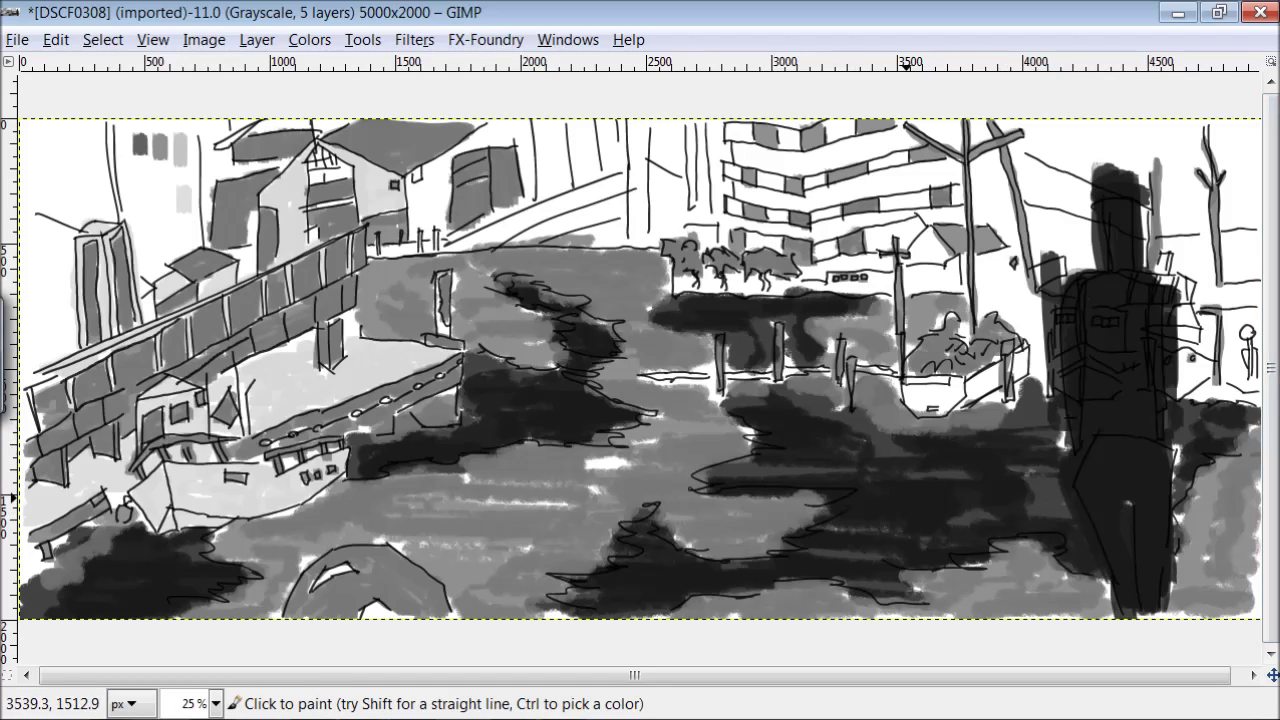
# Fill the apartment block's remaining window panels light grey, and the sloping ramp and tall pillar near it mid grey
pyautogui.press('[')
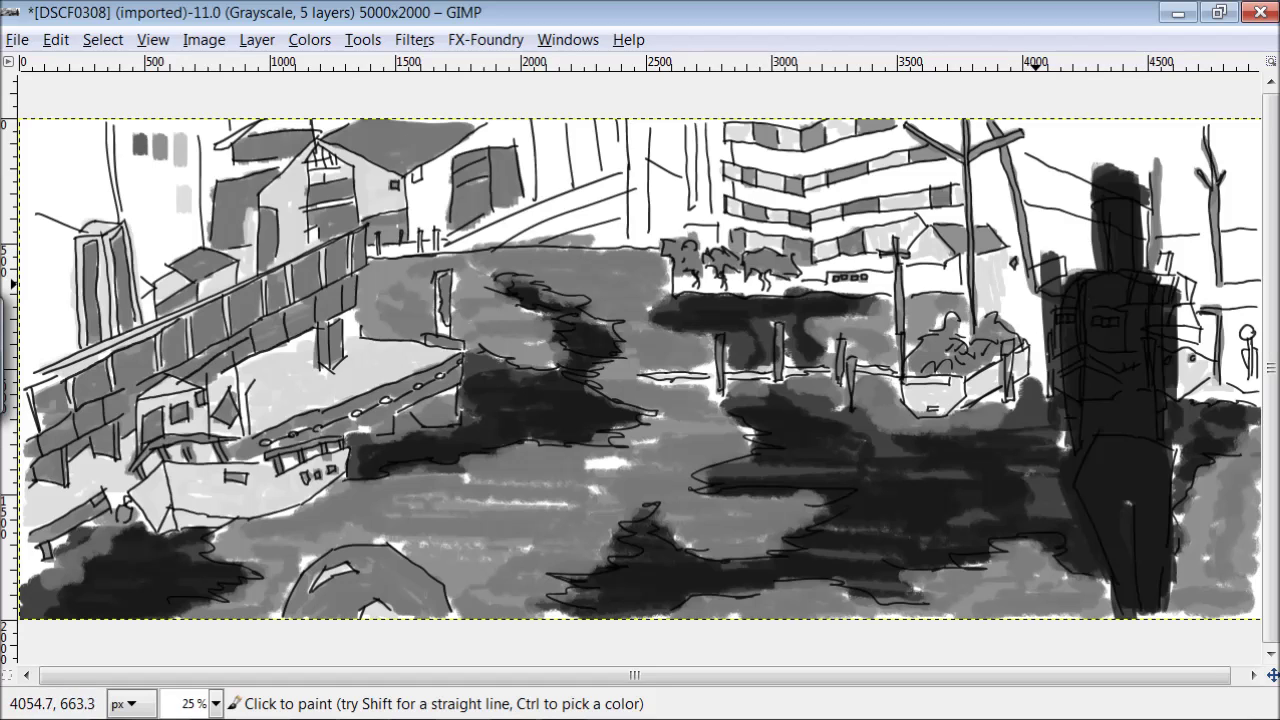
pyautogui.keyDown('ctrl'); pyautogui.click(768, 229); pyautogui.keyUp('ctrl')
pyautogui.moveTo(640, 184)
pyautogui.mouseDown()
pyautogui.moveTo(646, 240)
pyautogui.moveTo(498, 228)
pyautogui.moveTo(422, 238)
pyautogui.mouseUp()
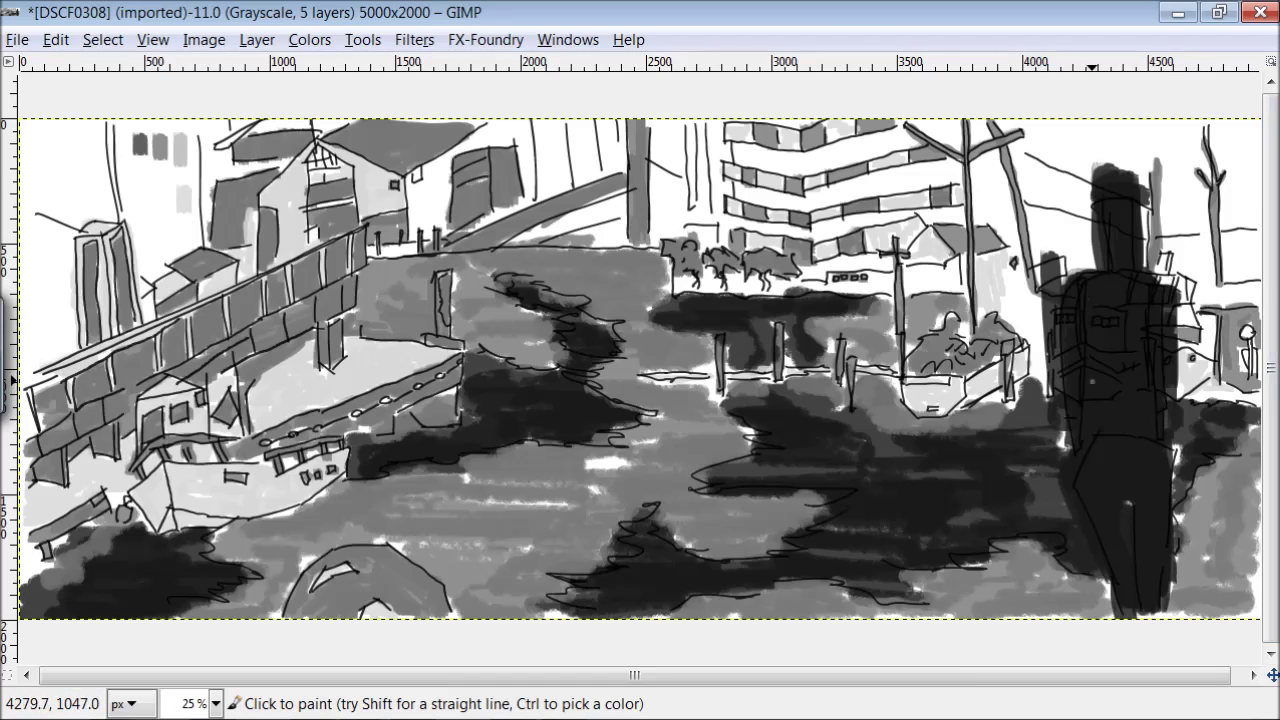
# Repaint the large boat's hull, cabin walls and canopy panels mid grey over the near-black
pyautogui.click(153, 39)
pyautogui.moveTo(186, 114)
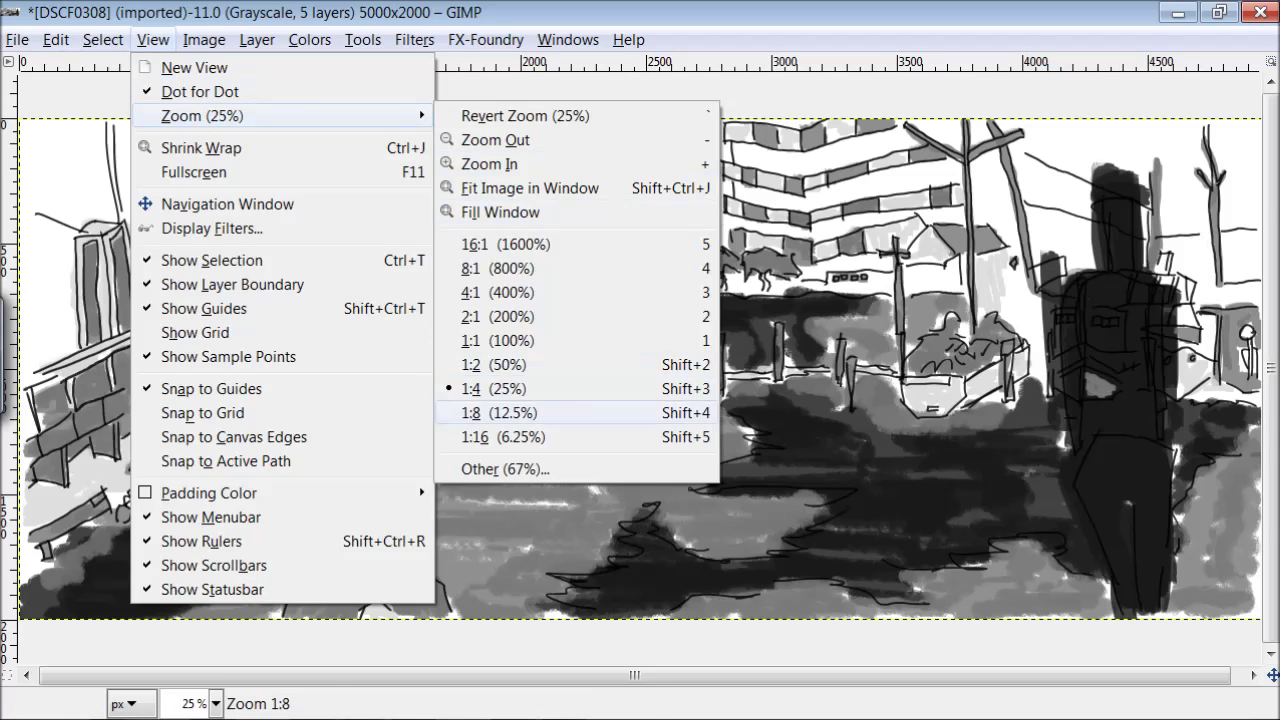
pyautogui.click(750, 366)
pyautogui.hscroll(5, 640, 360)
pyautogui.moveTo(883, 378)
pyautogui.mouseDown()
pyautogui.moveTo(840, 400)
pyautogui.moveTo(910, 371)
pyautogui.moveTo(858, 374)
pyautogui.moveTo(871, 345)
pyautogui.moveTo(929, 358)
pyautogui.moveTo(955, 338)
pyautogui.moveTo(891, 338)
pyautogui.moveTo(884, 255)
pyautogui.moveTo(934, 295)
pyautogui.moveTo(827, 332)
pyautogui.moveTo(800, 400)
pyautogui.moveTo(790, 271)
pyautogui.mouseUp()
pyautogui.moveTo(1023, 400)
pyautogui.mouseDown()
pyautogui.moveTo(1044, 192)
pyautogui.moveTo(1088, 283)
pyautogui.moveTo(1000, 284)
pyautogui.mouseUp()
pyautogui.moveTo(1002, 188); pyautogui.dragTo(889, 194)
pyautogui.moveTo(986, 402)
pyautogui.mouseDown()
pyautogui.moveTo(1107, 394)
pyautogui.moveTo(1066, 424)
pyautogui.mouseUp()
pyautogui.moveTo(1210, 291)
pyautogui.mouseDown()
pyautogui.moveTo(1220, 363)
pyautogui.moveTo(1271, 276)
pyautogui.mouseUp()
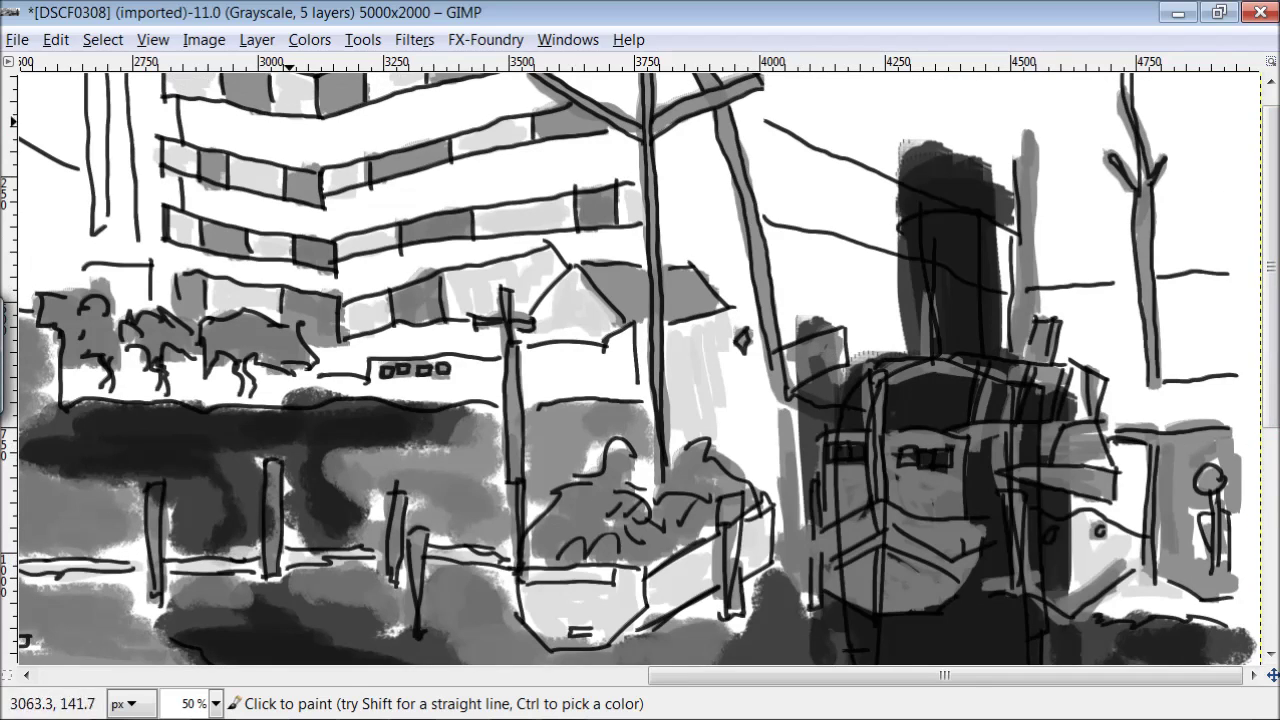
# Pick the light grey, select the Chalk 03 brush and undo a test stroke on the water
pyautogui.click(153, 40)
pyautogui.moveTo(200, 116)
pyautogui.click(620, 393)
pyautogui.moveTo(988, 676); pyautogui.dragTo(745, 676)
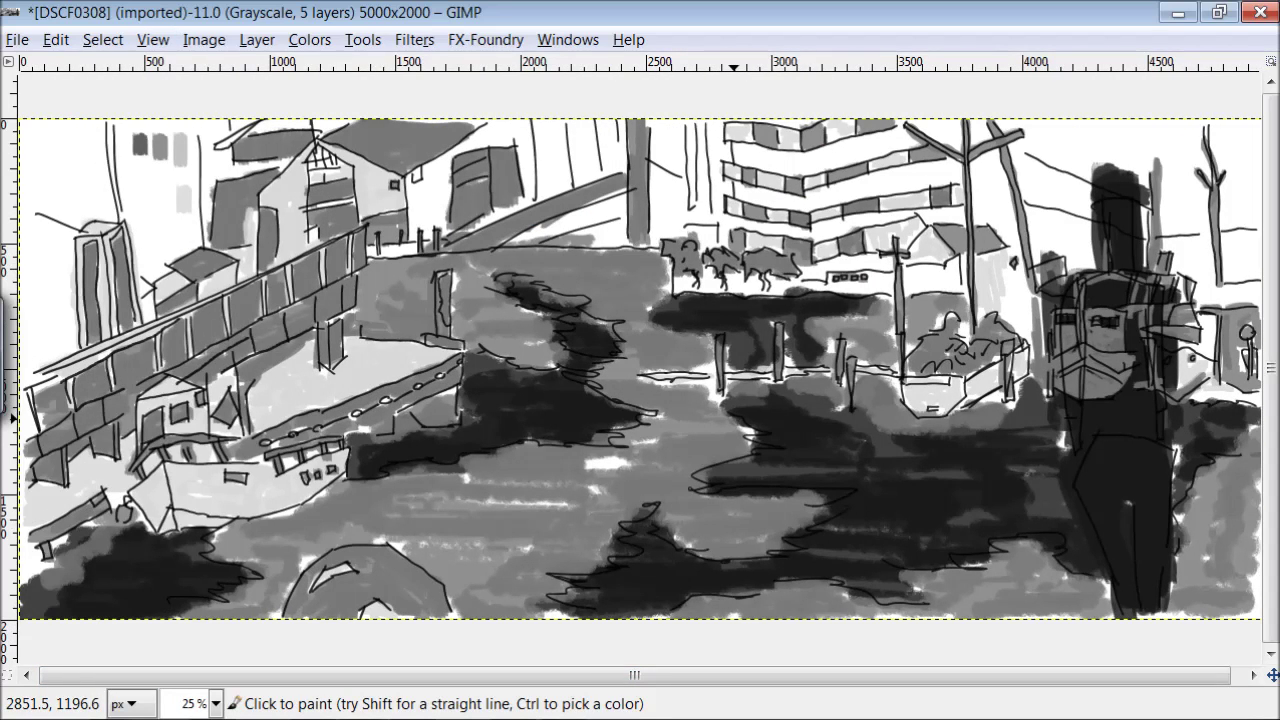
pyautogui.press('o')
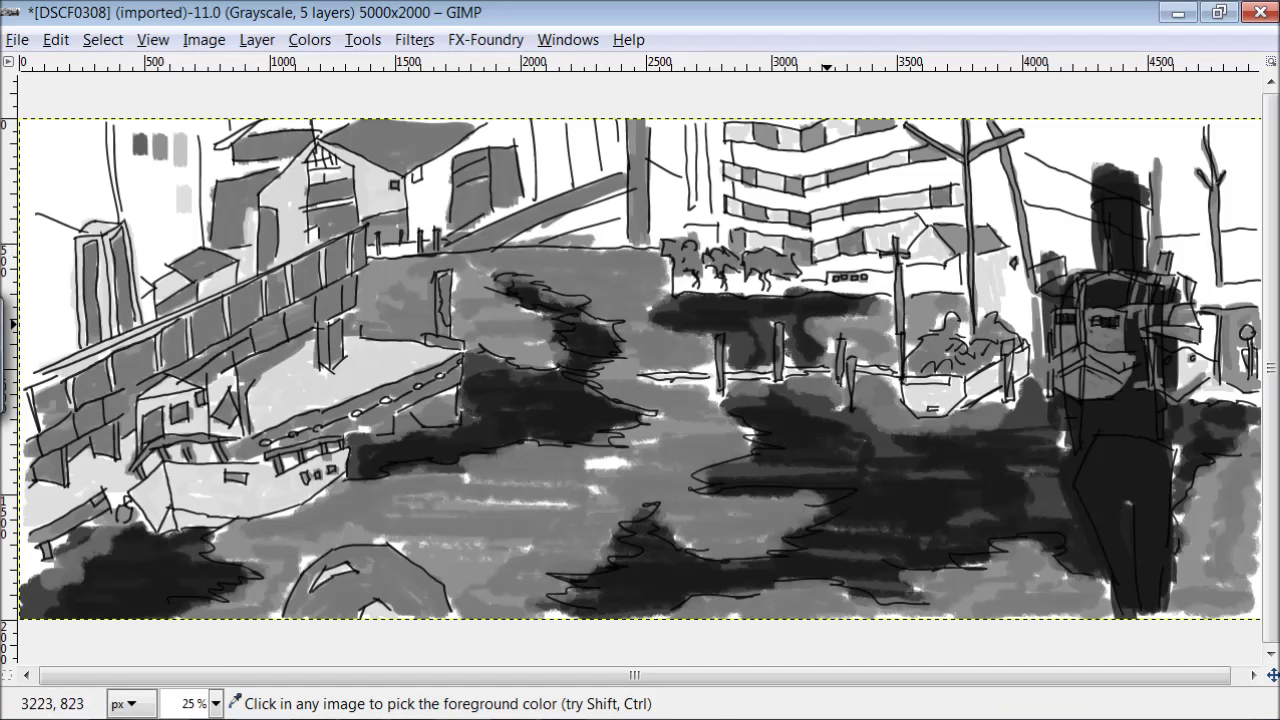
pyautogui.press('Tab')
pyautogui.moveTo(1038, 216)
pyautogui.mouseDown()
pyautogui.moveTo(1038, 338)
pyautogui.moveTo(1038, 326)
pyautogui.mouseUp()
pyautogui.click(878, 226)
pyautogui.click(360, 40)
pyautogui.moveTo(412, 40)
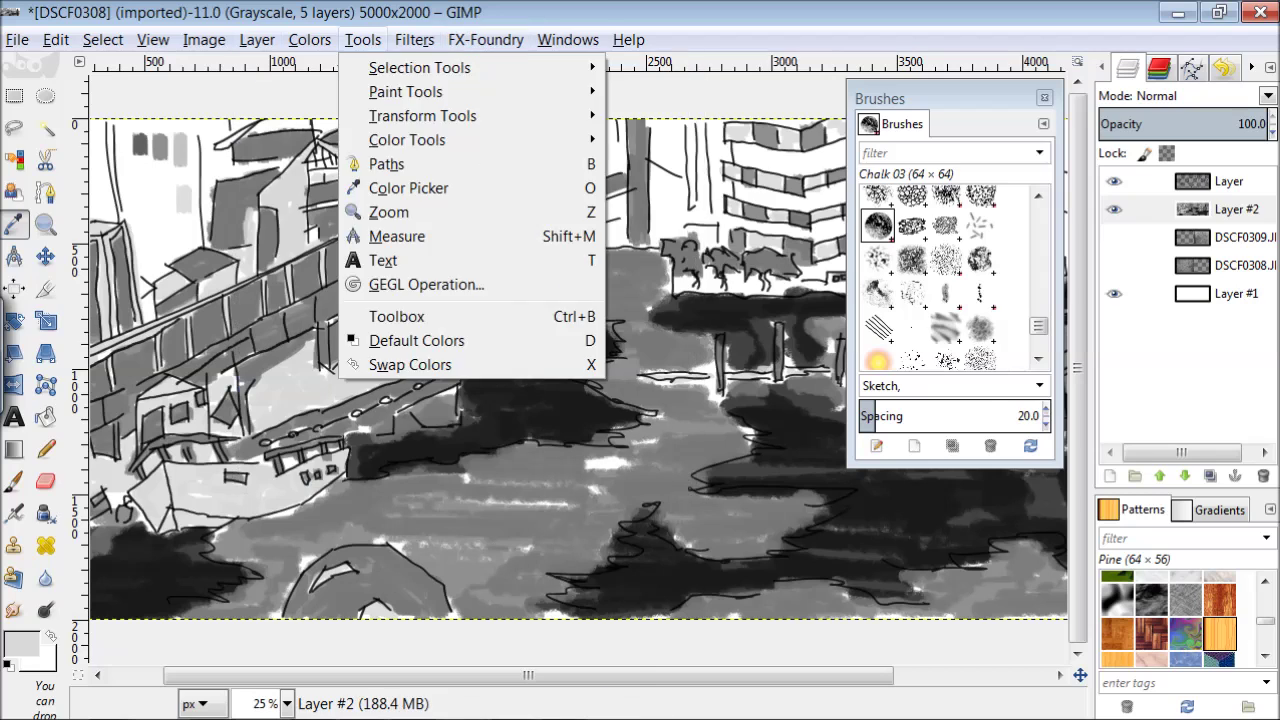
pyautogui.press('Escape')
pyautogui.press('Tab')
pyautogui.moveTo(756, 544); pyautogui.dragTo(705, 540)
pyautogui.hotkey('ctrl', 'z')
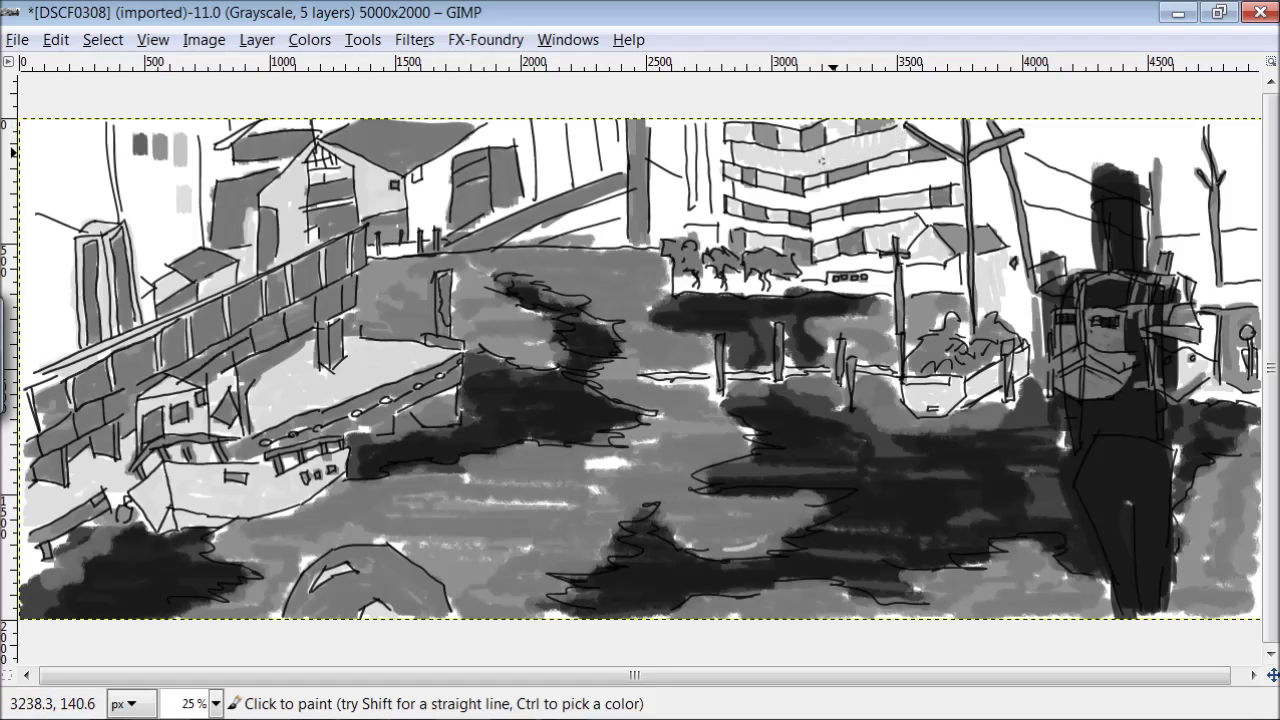
# Shrink the brush and shade the apartment block's walls, the background buildings and the area behind the pier light grey
pyautogui.press('[')
pyautogui.press('[')
pyautogui.press('[')
pyautogui.moveTo(443, 201)
pyautogui.mouseDown()
pyautogui.moveTo(482, 130)
pyautogui.moveTo(529, 148)
pyautogui.mouseUp()
pyautogui.moveTo(769, 191)
pyautogui.mouseDown()
pyautogui.moveTo(801, 199)
pyautogui.moveTo(932, 176)
pyautogui.moveTo(821, 227)
pyautogui.moveTo(958, 212)
pyautogui.mouseUp()
pyautogui.moveTo(713, 164)
pyautogui.mouseDown()
pyautogui.moveTo(662, 233)
pyautogui.moveTo(502, 258)
pyautogui.mouseUp()
pyautogui.moveTo(564, 158); pyautogui.dragTo(614, 165)
pyautogui.moveTo(68, 348)
pyautogui.mouseDown()
pyautogui.moveTo(40, 334)
pyautogui.moveTo(60, 283)
pyautogui.moveTo(40, 194)
pyautogui.moveTo(92, 190)
pyautogui.moveTo(143, 258)
pyautogui.mouseUp()
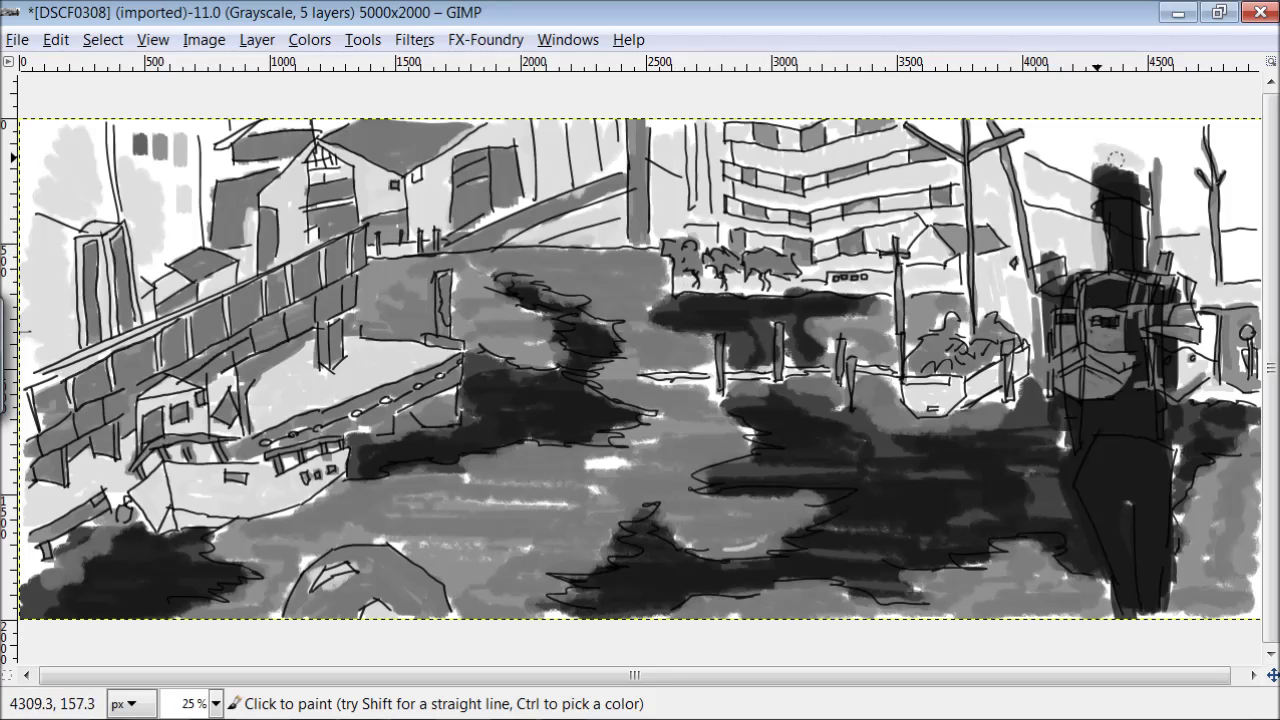
# Shade the background around the large boat, the small boat's load and the bright streaks in the water light grey
pyautogui.moveTo(1147, 236)
pyautogui.mouseDown()
pyautogui.moveTo(1039, 159)
pyautogui.moveTo(1162, 158)
pyautogui.moveTo(1191, 267)
pyautogui.moveTo(1245, 196)
pyautogui.mouseUp()
pyautogui.moveTo(938, 368)
pyautogui.mouseDown()
pyautogui.moveTo(918, 345)
pyautogui.moveTo(930, 372)
pyautogui.mouseUp()
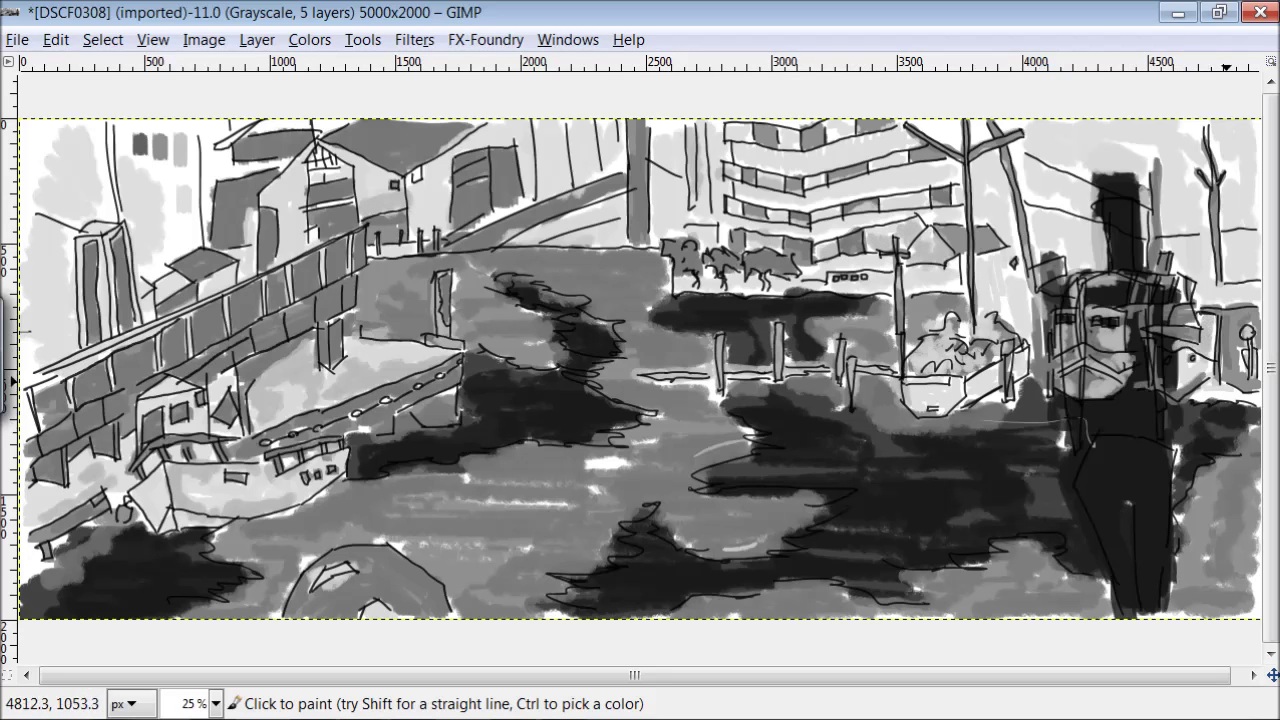
pyautogui.moveTo(554, 493); pyautogui.dragTo(482, 514)
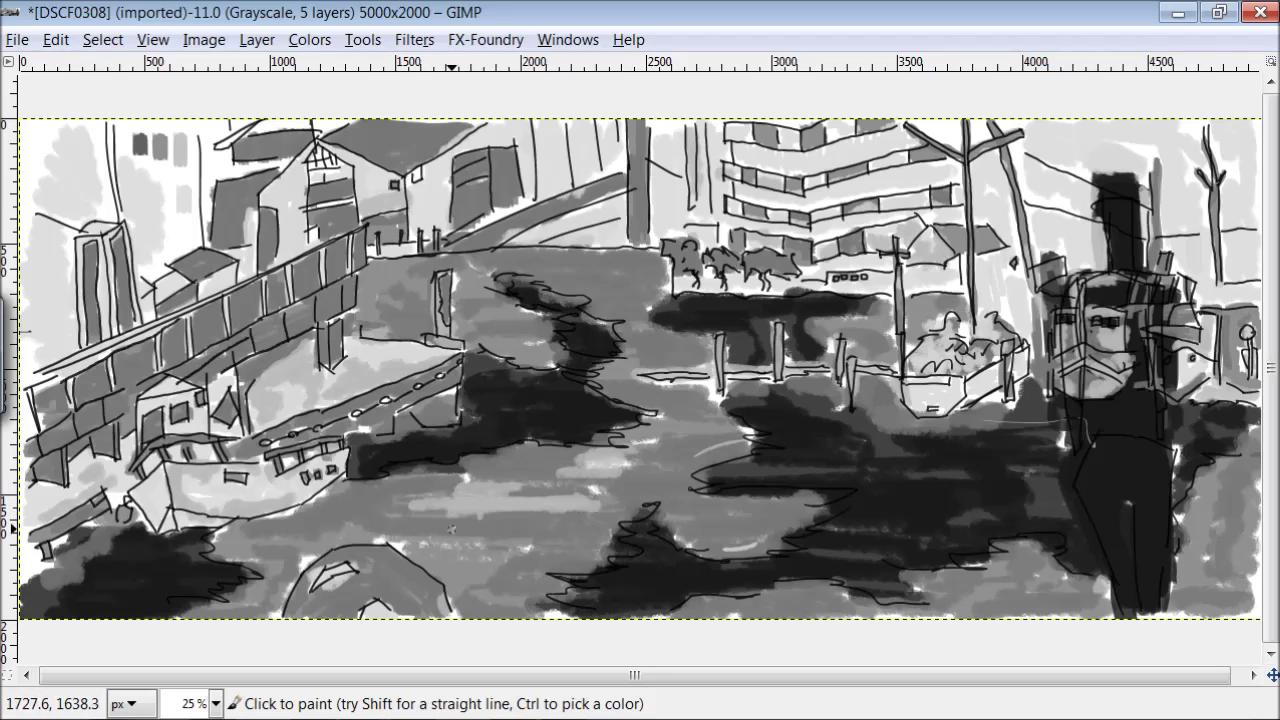
# Shade more bright streaks in the water between the dark reflections light grey
pyautogui.moveTo(640, 391); pyautogui.dragTo(708, 440)
pyautogui.moveTo(600, 257)
pyautogui.mouseDown()
pyautogui.moveTo(398, 250)
pyautogui.moveTo(549, 287)
pyautogui.moveTo(624, 326)
pyautogui.mouseUp()
pyautogui.moveTo(539, 350); pyautogui.dragTo(463, 261)
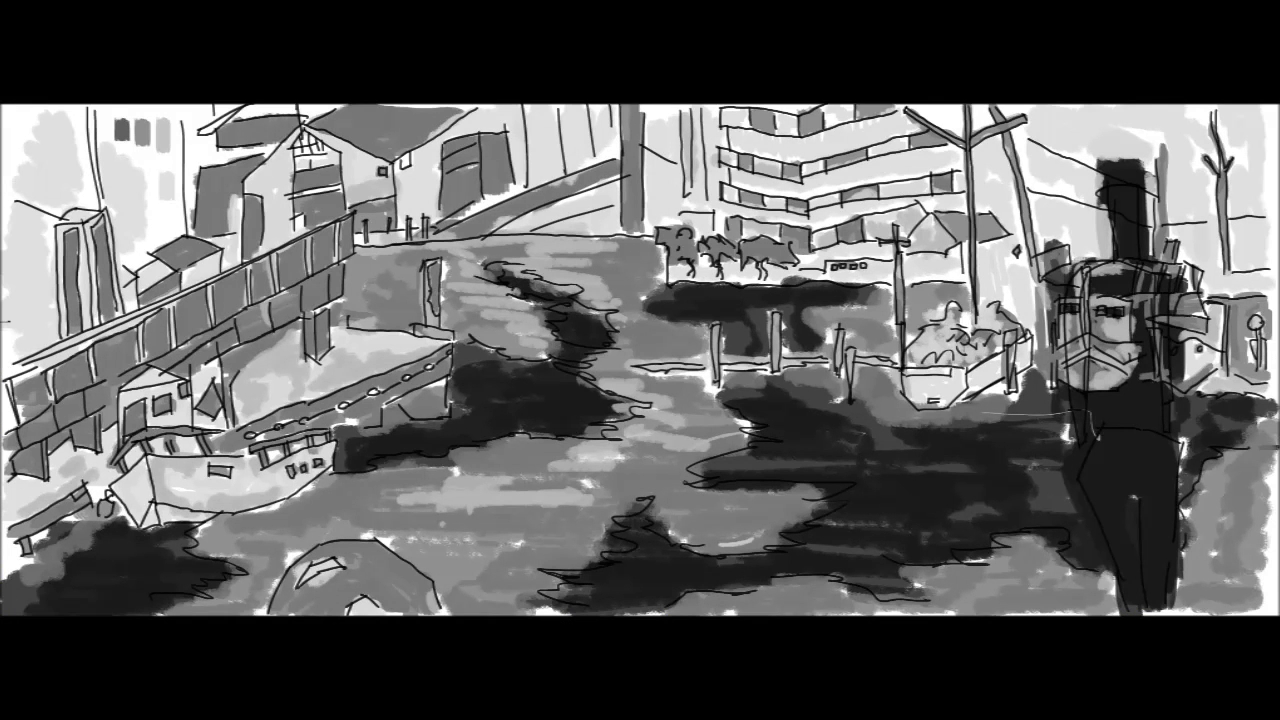
# Hand-letter the title "AND FINALLY" in purple over the water beside the dock
pyautogui.moveTo(926, 162)
pyautogui.mouseDown()
pyautogui.moveTo(909, 237)
pyautogui.moveTo(950, 240)
pyautogui.mouseUp()
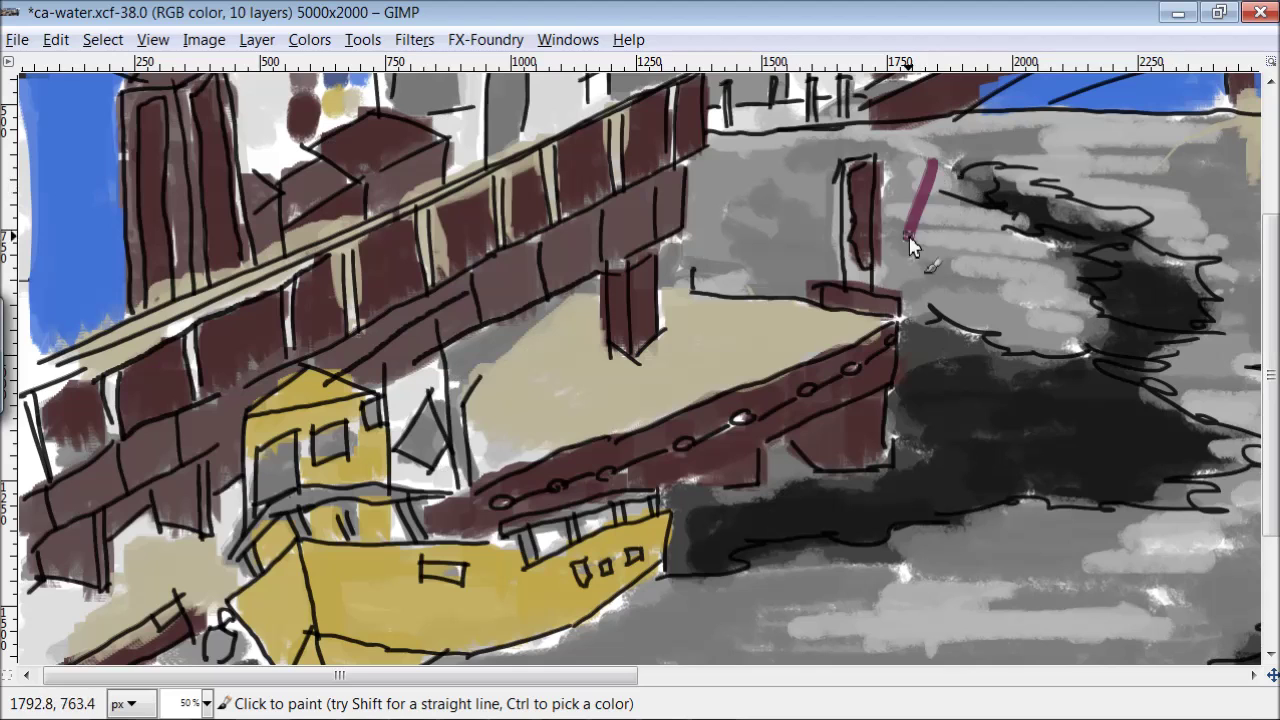
pyautogui.moveTo(965, 242)
pyautogui.mouseDown()
pyautogui.moveTo(1020, 170)
pyautogui.moveTo(1040, 245)
pyautogui.mouseUp()
pyautogui.moveTo(1050, 165); pyautogui.dragTo(1090, 225)
pyautogui.moveTo(940, 285); pyautogui.dragTo(930, 330)
pyautogui.moveTo(995, 290)
pyautogui.mouseDown()
pyautogui.moveTo(985, 340)
pyautogui.moveTo(1060, 290)
pyautogui.mouseUp()
pyautogui.moveTo(1065, 345)
pyautogui.mouseDown()
pyautogui.moveTo(1103, 331)
pyautogui.moveTo(1150, 350)
pyautogui.mouseUp()
pyautogui.moveTo(1160, 290); pyautogui.dragTo(1200, 350)
pyautogui.moveTo(1210, 290); pyautogui.dragTo(1215, 370)
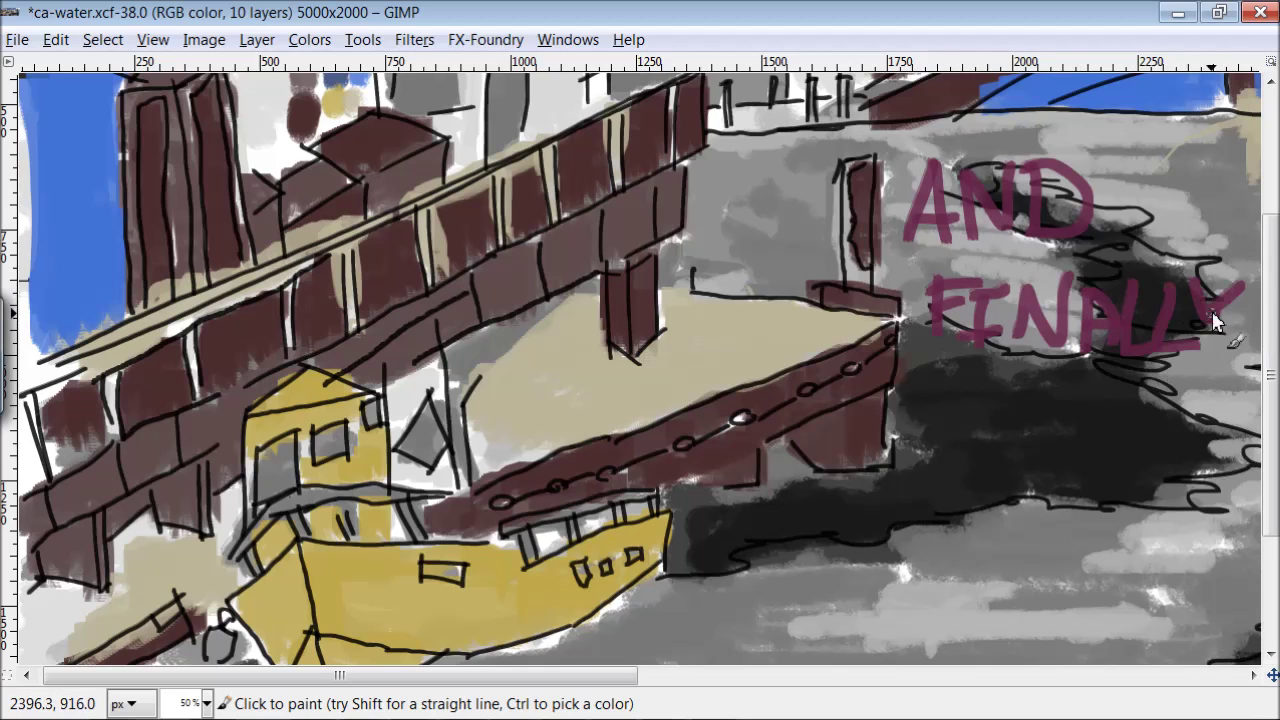
pyautogui.moveTo(800, 525); pyautogui.dragTo(746, 579)
pyautogui.moveTo(840, 525); pyautogui.dragTo(830, 625)
pyautogui.moveTo(900, 520); pyautogui.dragTo(945, 588)
pyautogui.moveTo(1000, 520); pyautogui.dragTo(1100, 600)
pyautogui.moveTo(1115, 450); pyautogui.dragTo(1140, 590)
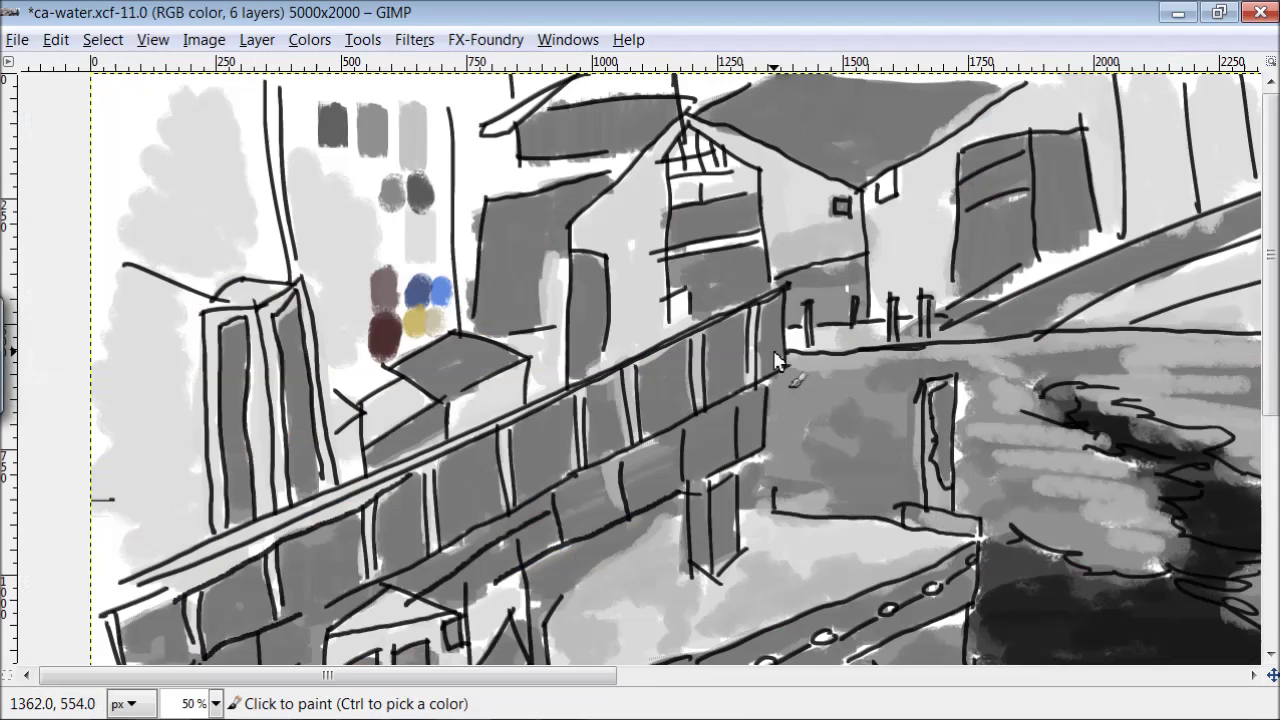
# Paint the pier's upper panels, the post beneath it and the mooring post at the dock's far corner dark maroon
pyautogui.moveTo(772, 315)
pyautogui.mouseDown()
pyautogui.moveTo(780, 330)
pyautogui.moveTo(735, 369)
pyautogui.moveTo(740, 335)
pyautogui.mouseUp()
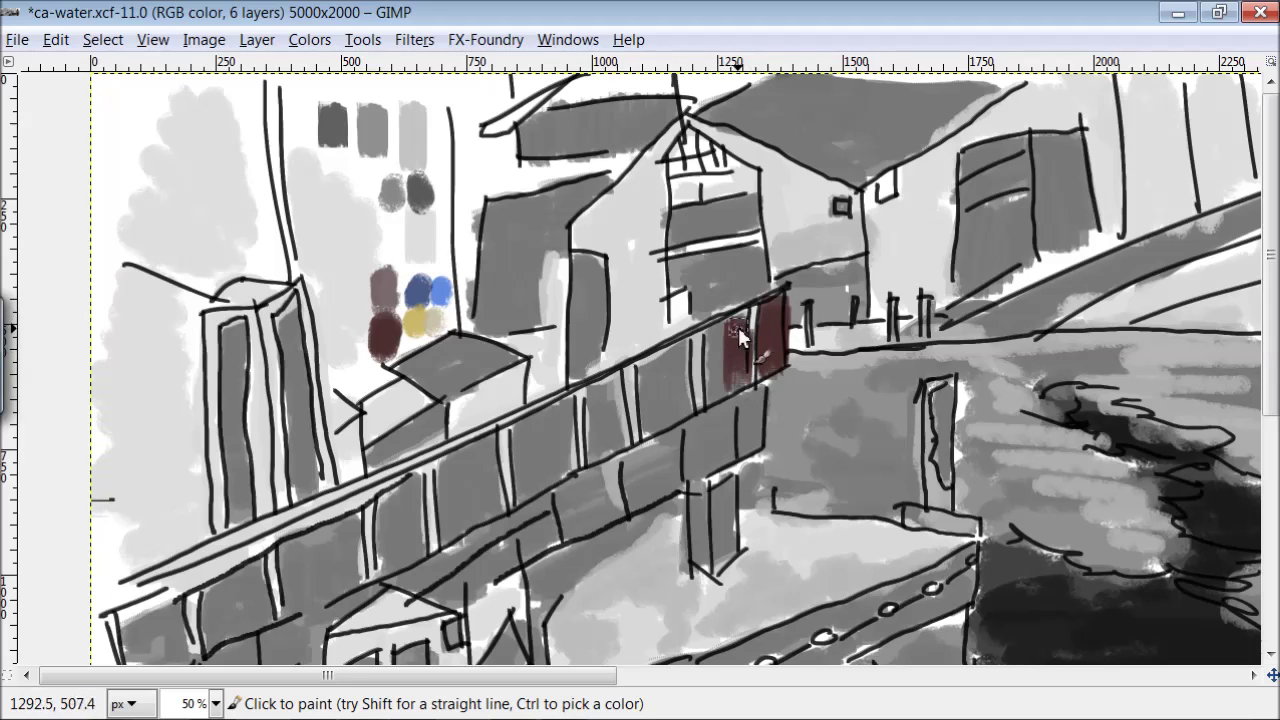
pyautogui.moveTo(675, 390)
pyautogui.mouseDown()
pyautogui.moveTo(617, 428)
pyautogui.moveTo(600, 397)
pyautogui.moveTo(531, 481)
pyautogui.moveTo(478, 501)
pyautogui.moveTo(487, 449)
pyautogui.moveTo(454, 531)
pyautogui.moveTo(357, 536)
pyautogui.moveTo(229, 636)
pyautogui.moveTo(257, 580)
pyautogui.moveTo(144, 651)
pyautogui.moveTo(132, 635)
pyautogui.mouseUp()
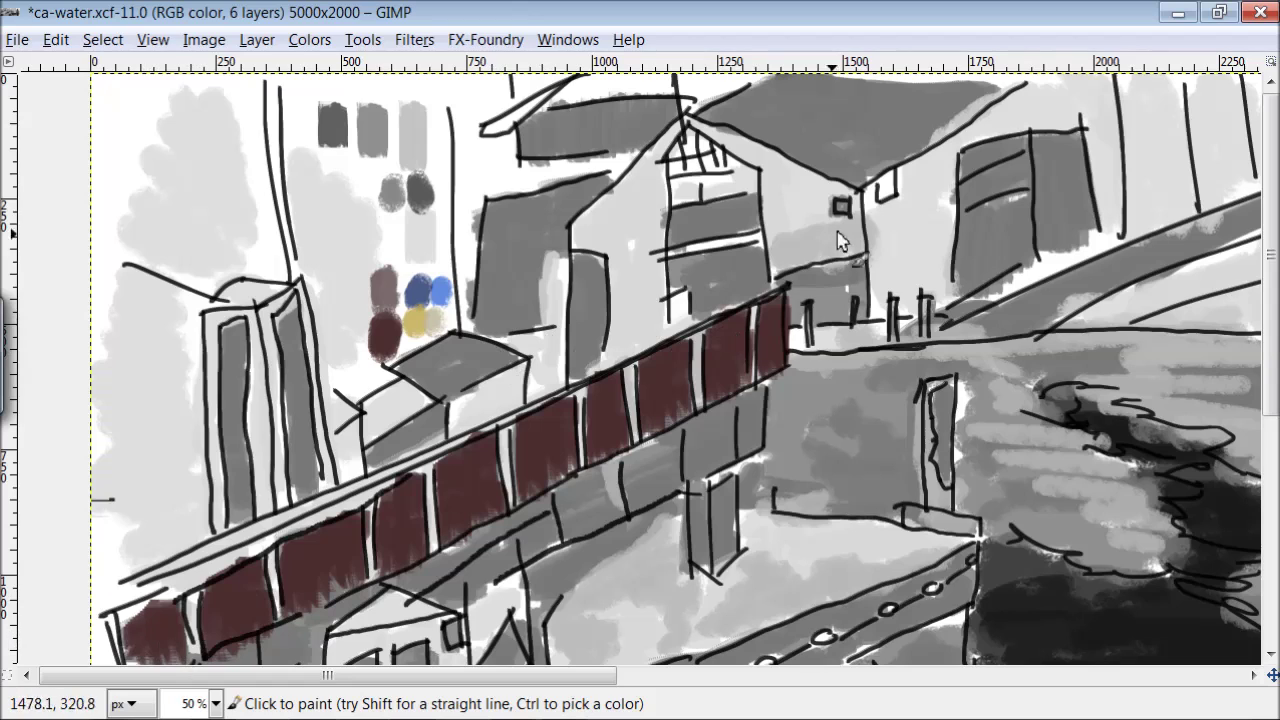
pyautogui.moveTo(719, 497)
pyautogui.mouseDown()
pyautogui.moveTo(701, 501)
pyautogui.moveTo(700, 565)
pyautogui.mouseUp()
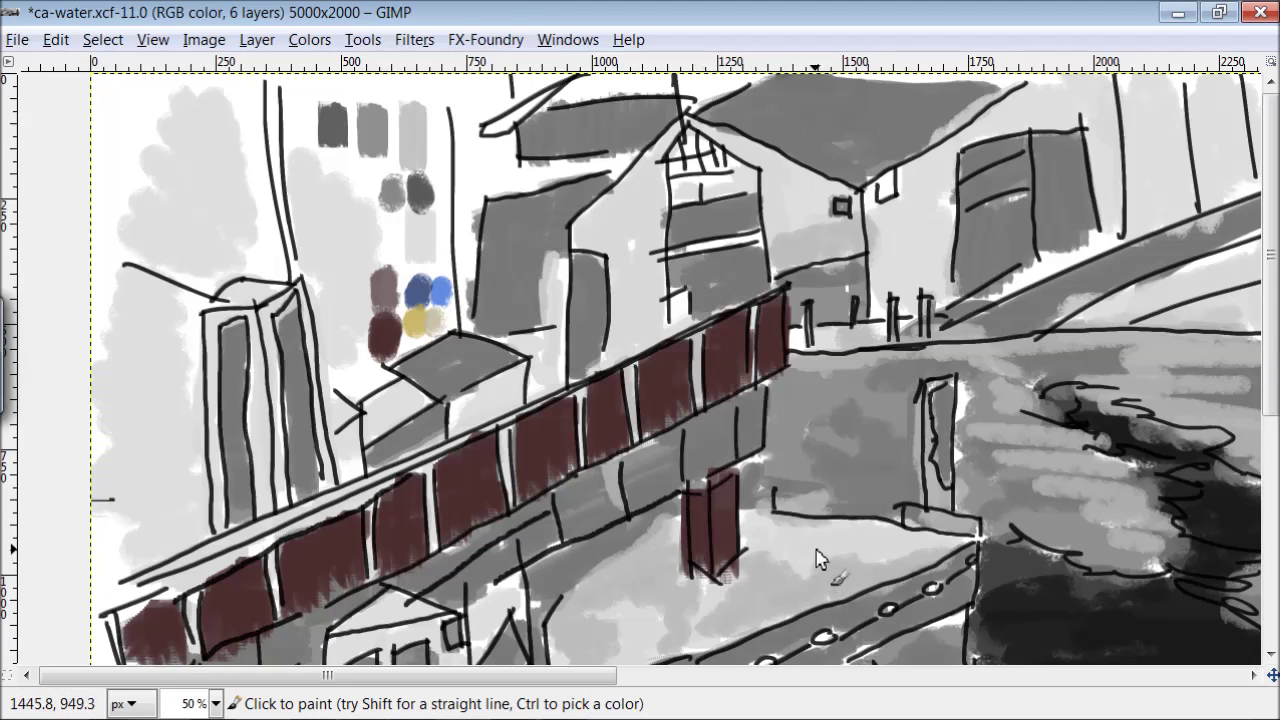
pyautogui.moveTo(947, 427)
pyautogui.mouseDown()
pyautogui.moveTo(942, 462)
pyautogui.moveTo(975, 515)
pyautogui.mouseUp()
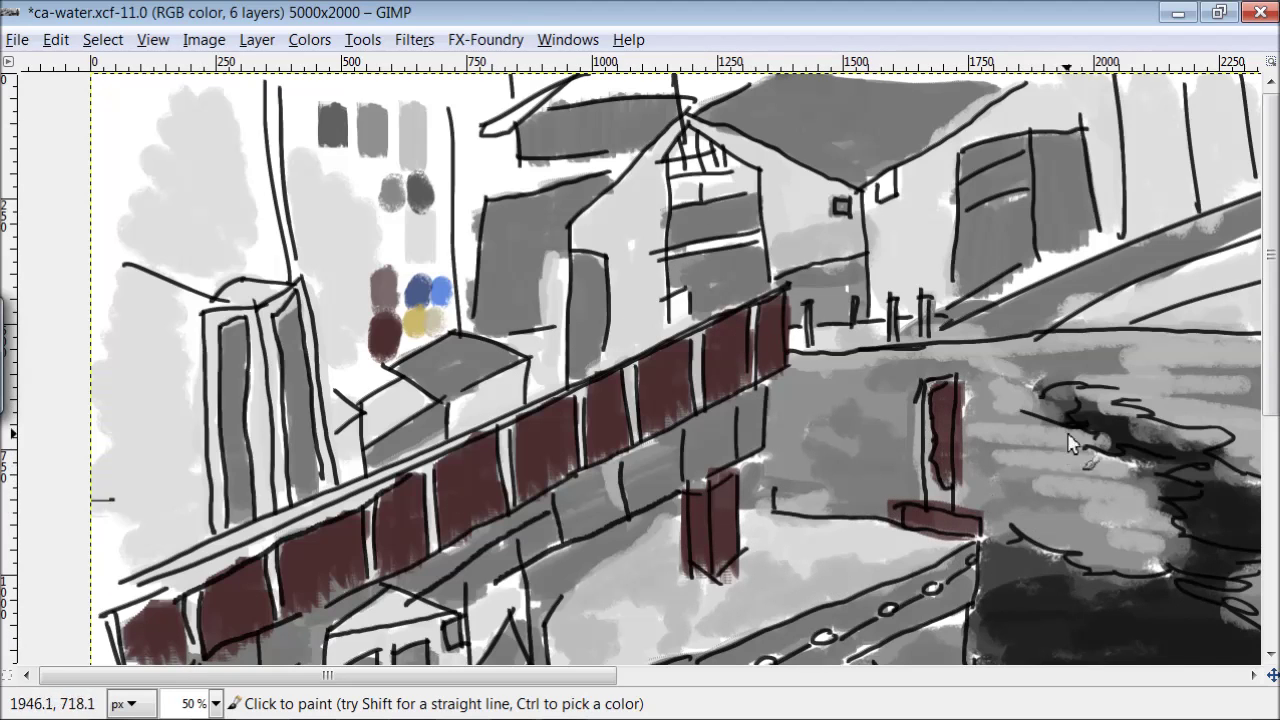
# Colour the tower and the small house behind the pier in dark and lighter maroon
pyautogui.moveTo(240, 340)
pyautogui.mouseDown()
pyautogui.moveTo(230, 399)
pyautogui.moveTo(246, 522)
pyautogui.mouseUp()
pyautogui.moveTo(291, 358); pyautogui.dragTo(318, 498)
pyautogui.moveTo(435, 422)
pyautogui.mouseDown()
pyautogui.moveTo(381, 471)
pyautogui.moveTo(469, 363)
pyautogui.moveTo(412, 363)
pyautogui.moveTo(416, 390)
pyautogui.moveTo(358, 435)
pyautogui.moveTo(338, 434)
pyautogui.mouseUp()
pyautogui.moveTo(512, 378)
pyautogui.mouseDown()
pyautogui.moveTo(466, 410)
pyautogui.moveTo(520, 400)
pyautogui.mouseUp()
pyautogui.moveTo(255, 296)
pyautogui.mouseDown()
pyautogui.moveTo(265, 396)
pyautogui.moveTo(201, 330)
pyautogui.moveTo(222, 530)
pyautogui.moveTo(305, 335)
pyautogui.mouseUp()
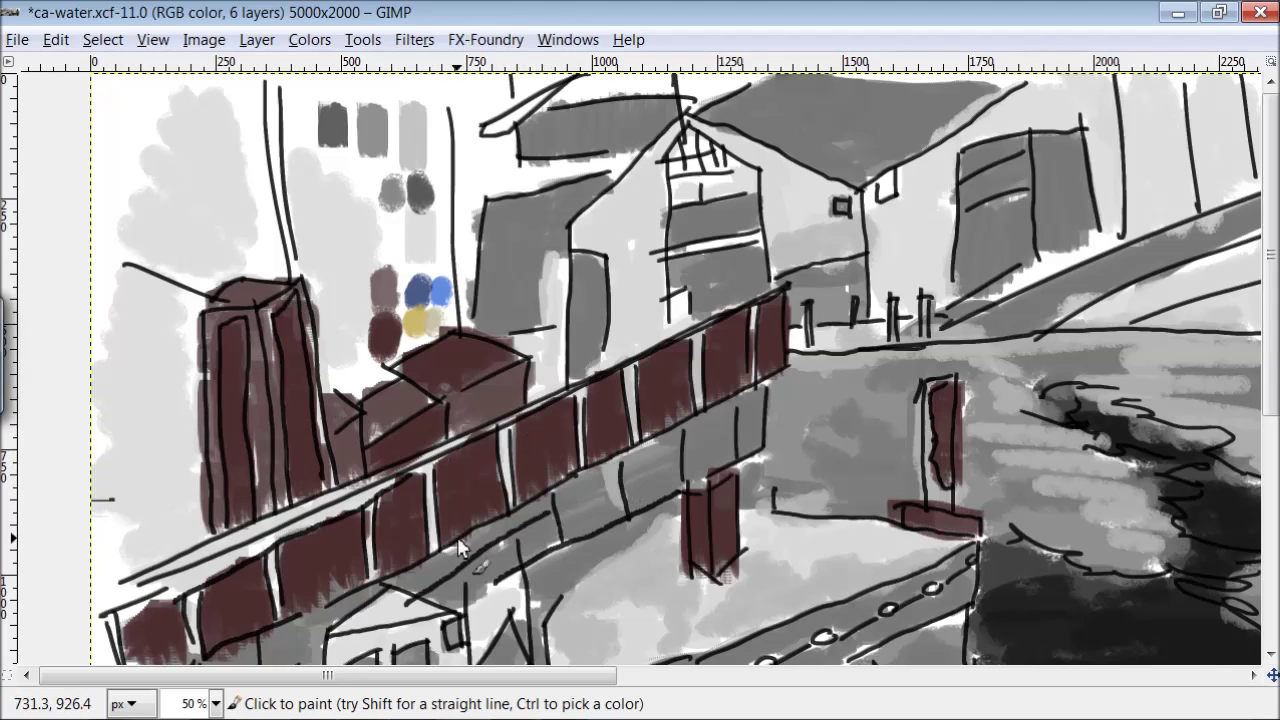
# Paint the pier's lower panels and its nearest supports in the lighter maroon
pyautogui.moveTo(678, 424)
pyautogui.mouseDown()
pyautogui.moveTo(728, 408)
pyautogui.moveTo(604, 508)
pyautogui.moveTo(475, 540)
pyautogui.moveTo(505, 567)
pyautogui.mouseUp()
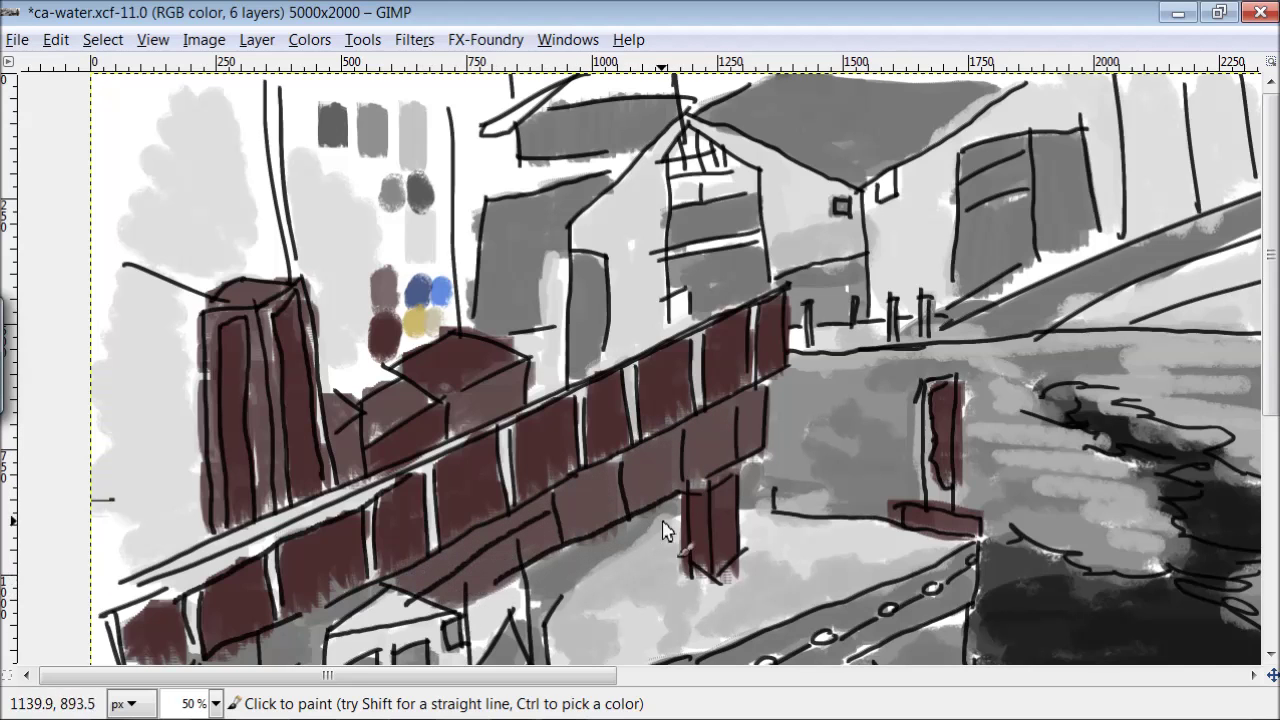
pyautogui.scroll(-5, 1153, 446)
pyautogui.moveTo(297, 459)
pyautogui.mouseDown()
pyautogui.moveTo(286, 512)
pyautogui.moveTo(210, 510)
pyautogui.moveTo(130, 543)
pyautogui.moveTo(171, 565)
pyautogui.moveTo(125, 615)
pyautogui.mouseUp()
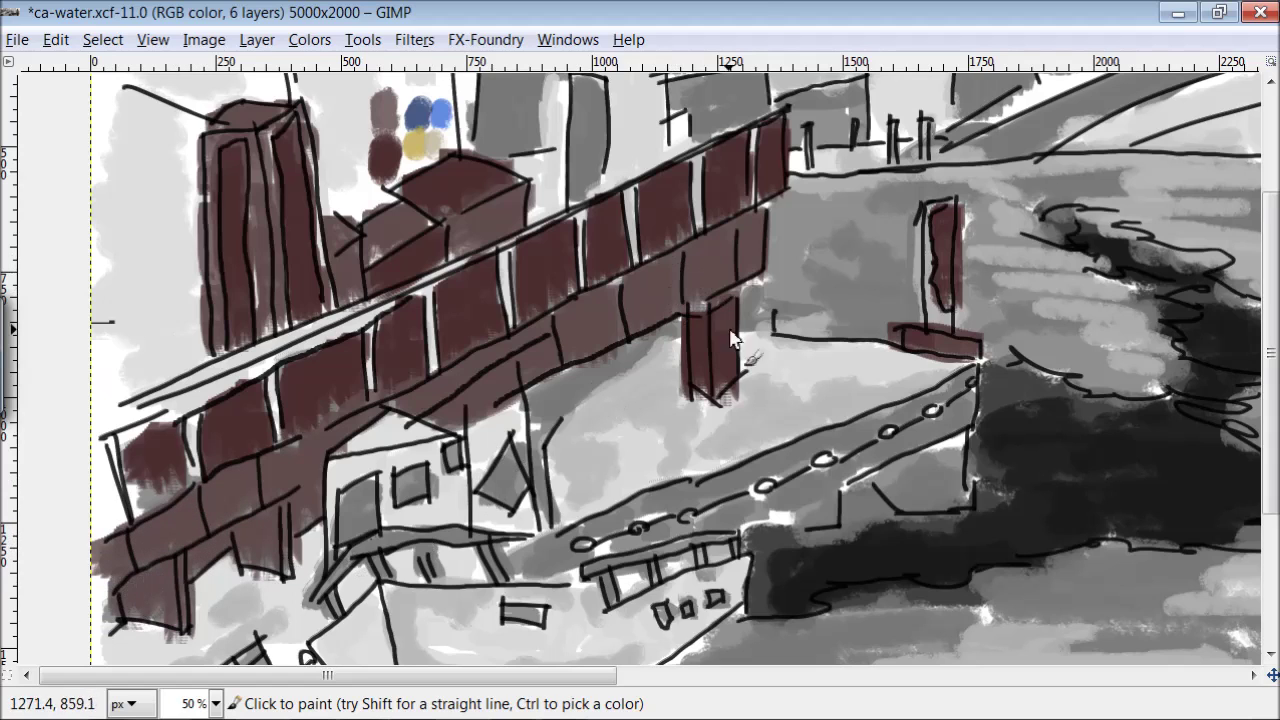
# Fill the rounded shape at the water's near edge with dark maroon, including its two small openings
pyautogui.scroll(-7, 1244, 343)
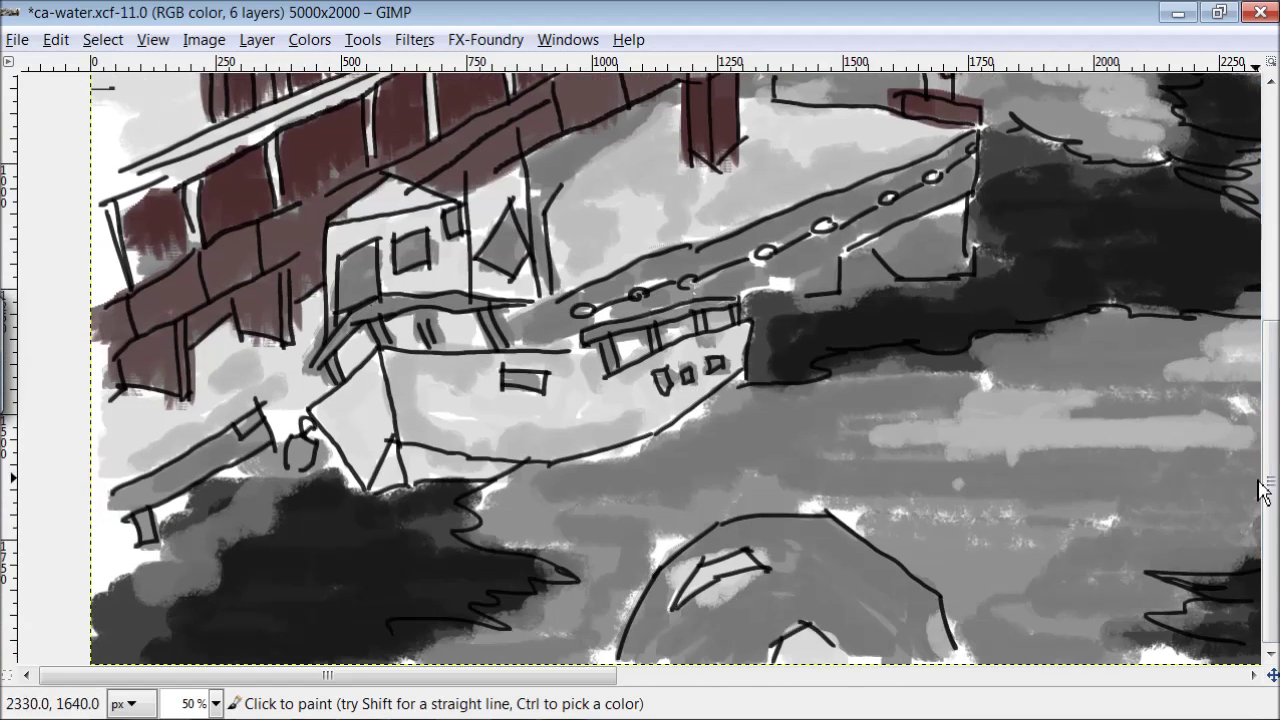
pyautogui.moveTo(778, 648); pyautogui.dragTo(795, 630)
pyautogui.moveTo(680, 605); pyautogui.dragTo(760, 556)
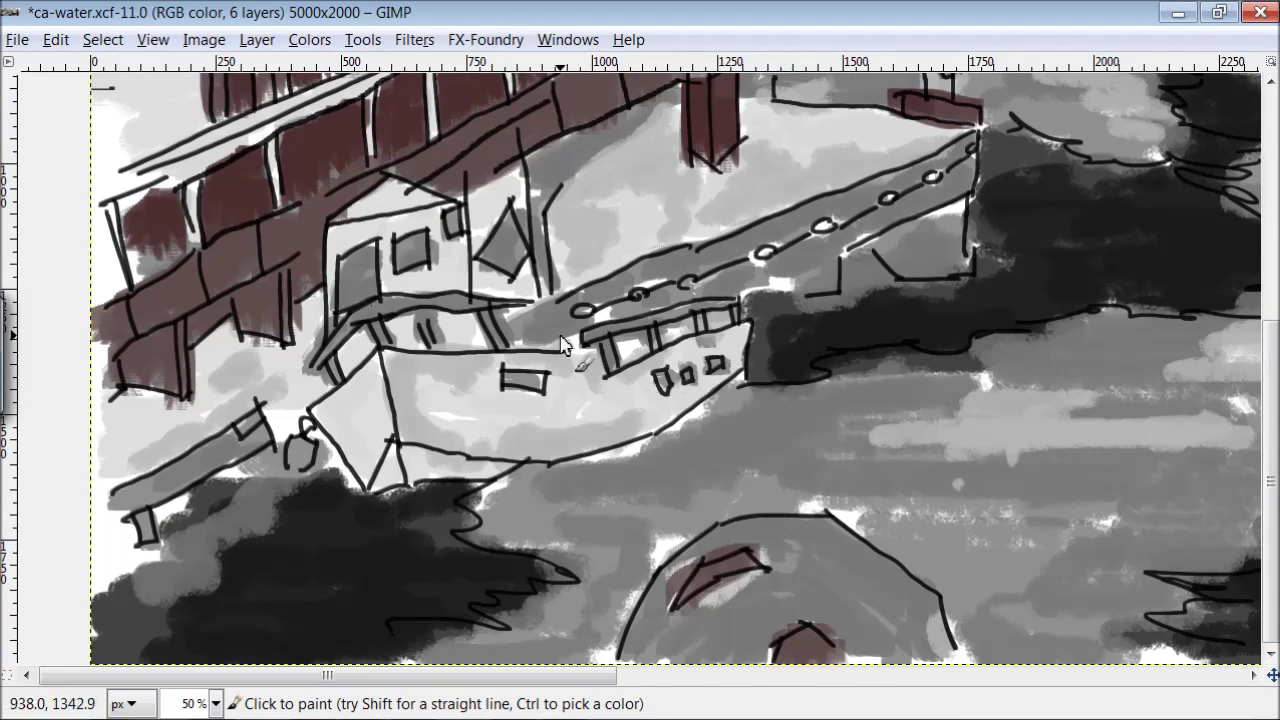
pyautogui.moveTo(840, 552)
pyautogui.mouseDown()
pyautogui.moveTo(925, 628)
pyautogui.moveTo(855, 653)
pyautogui.moveTo(749, 622)
pyautogui.mouseUp()
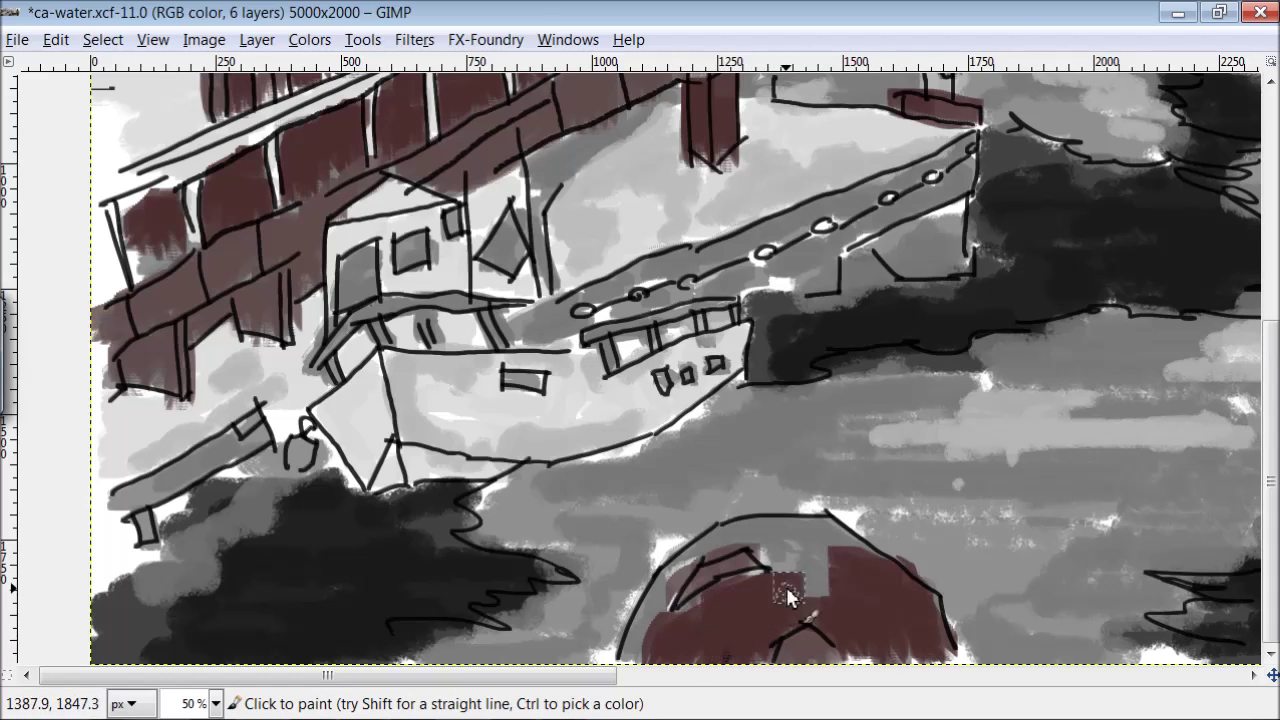
pyautogui.moveTo(828, 540); pyautogui.dragTo(762, 549)
pyautogui.moveTo(678, 576); pyautogui.dragTo(770, 527)
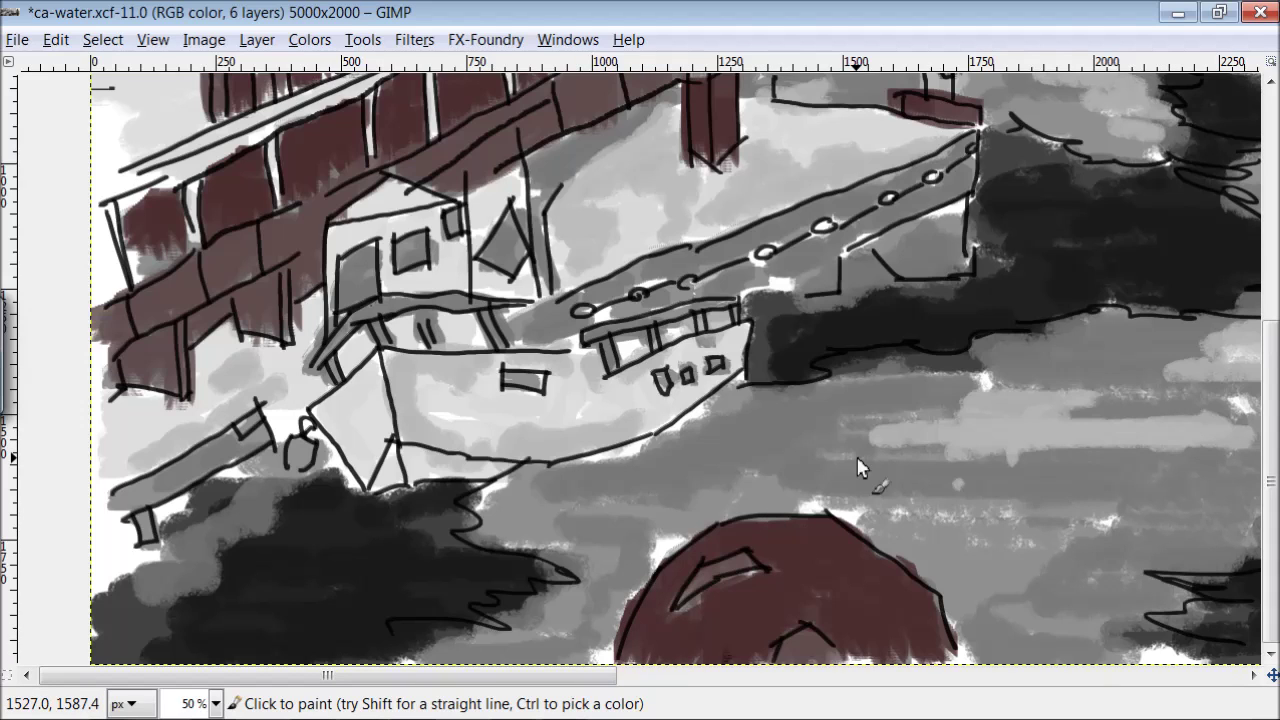
# Paint the dock's side edge, its supports and the small jetty beside the fishing boat maroon
pyautogui.moveTo(967, 146)
pyautogui.mouseDown()
pyautogui.moveTo(835, 236)
pyautogui.moveTo(699, 291)
pyautogui.moveTo(521, 329)
pyautogui.moveTo(700, 260)
pyautogui.mouseUp()
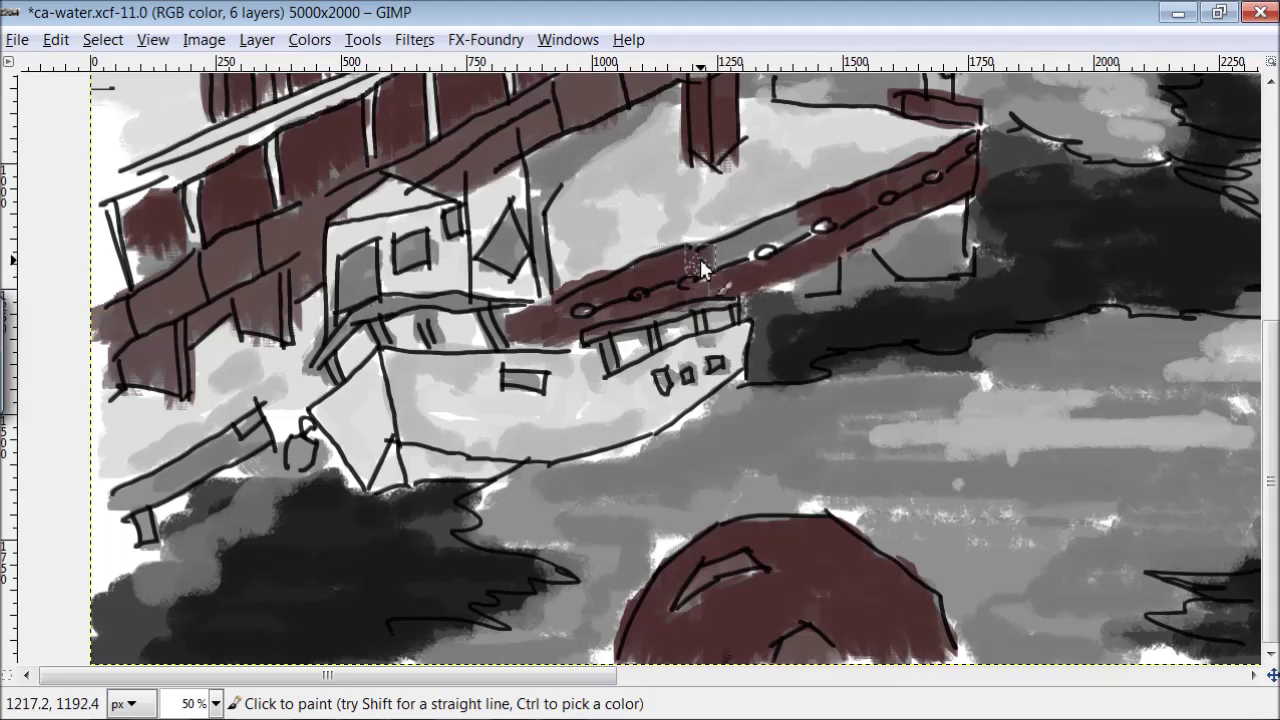
pyautogui.moveTo(265, 453); pyautogui.dragTo(115, 508)
pyautogui.moveTo(942, 232); pyautogui.dragTo(785, 295)
# Paint the four mooring posts standing in the water maroon
pyautogui.moveTo(600, 676); pyautogui.dragTo(1070, 685)
pyautogui.moveTo(686, 140); pyautogui.dragTo(688, 205)
pyautogui.moveTo(660, 100); pyautogui.dragTo(662, 190)
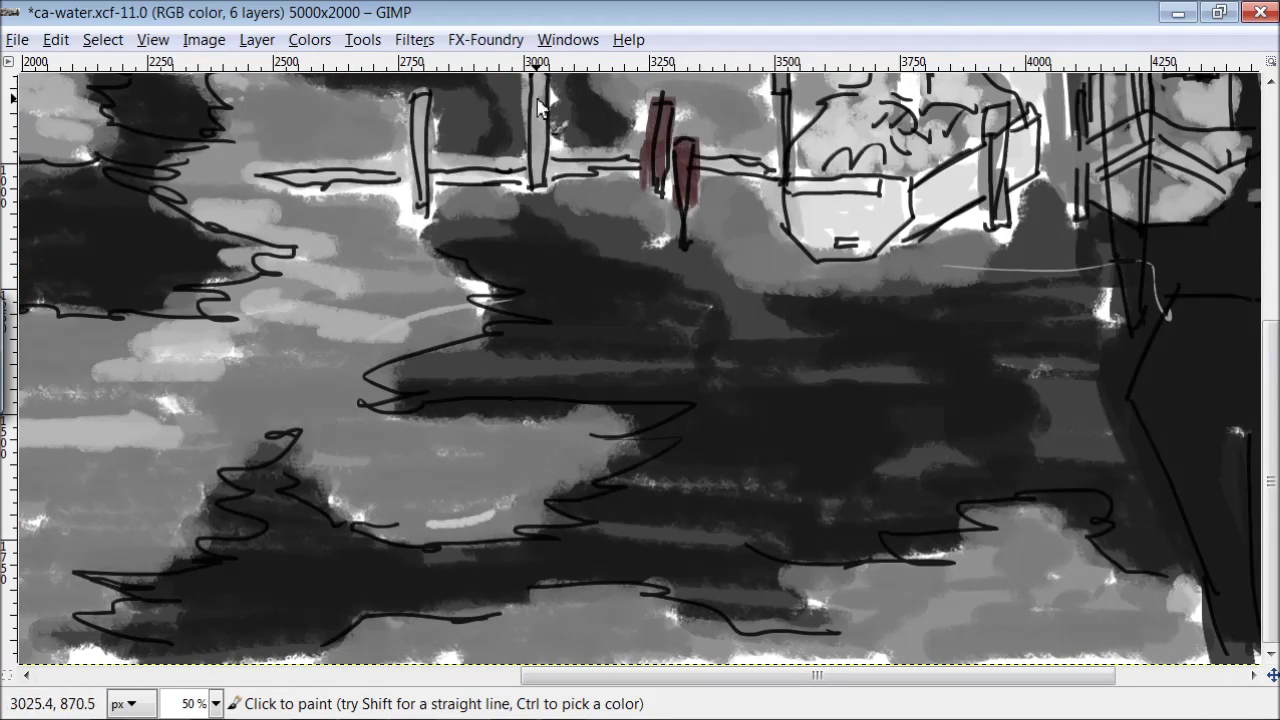
pyautogui.moveTo(540, 75); pyautogui.dragTo(538, 185)
pyautogui.moveTo(420, 95); pyautogui.dragTo(425, 163)
# Paint the cross-topped mast, the tall forked pole, the leaning pole and the bare tree maroon
pyautogui.moveTo(941, 678); pyautogui.dragTo(1049, 680)
pyautogui.scroll(5, 600, 450)
pyautogui.moveTo(550, 258); pyautogui.dragTo(563, 428)
pyautogui.moveTo(543, 200); pyautogui.dragTo(554, 284)
pyautogui.moveTo(520, 236); pyautogui.dragTo(570, 237)
pyautogui.moveTo(690, 146); pyautogui.dragTo(702, 374)
pyautogui.scroll(3, 975, 335)
pyautogui.moveTo(687, 76); pyautogui.dragTo(690, 270)
pyautogui.moveTo(560, 78); pyautogui.dragTo(682, 160)
pyautogui.moveTo(795, 100); pyautogui.dragTo(700, 155)
pyautogui.moveTo(735, 75)
pyautogui.mouseDown()
pyautogui.moveTo(765, 146)
pyautogui.moveTo(830, 428)
pyautogui.mouseUp()
pyautogui.moveTo(1198, 412)
pyautogui.mouseDown()
pyautogui.moveTo(1189, 214)
pyautogui.moveTo(1158, 188)
pyautogui.moveTo(1208, 182)
pyautogui.mouseUp()
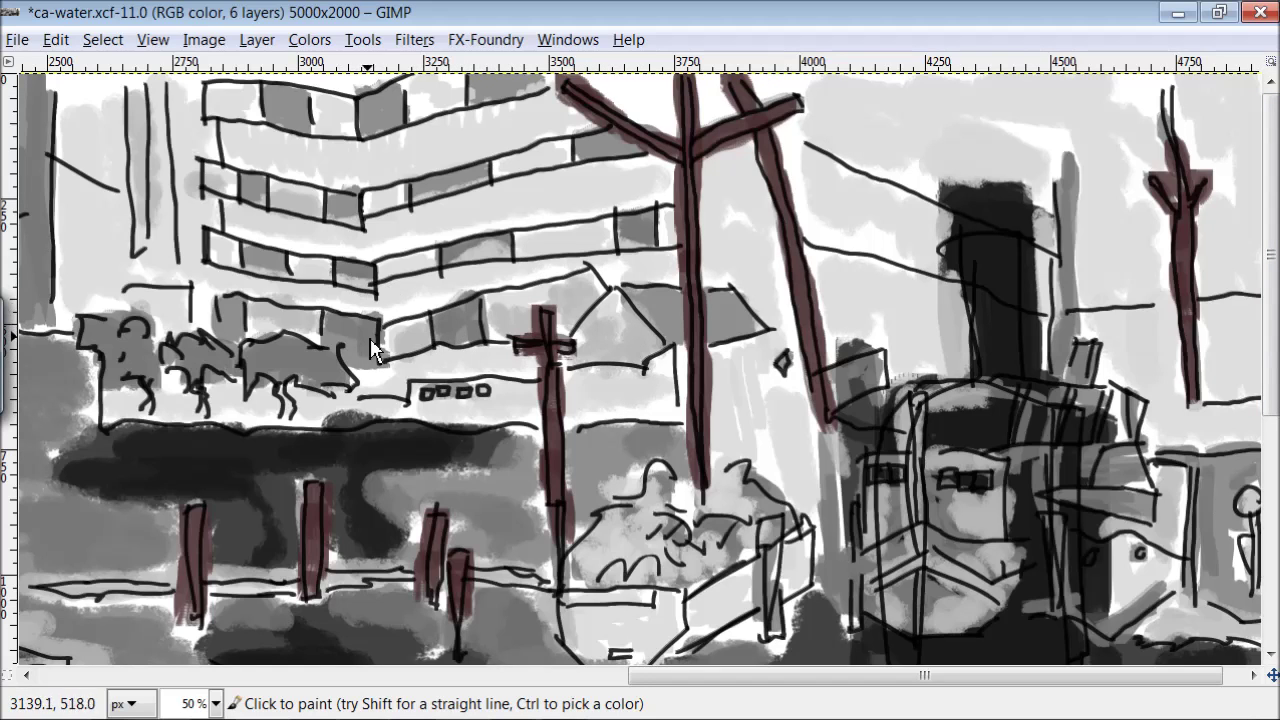
# Paint all the window blocks on the apartment building dark maroon
pyautogui.moveTo(370, 345); pyautogui.dragTo(330, 322)
pyautogui.moveTo(250, 300); pyautogui.dragTo(215, 335)
pyautogui.moveTo(285, 245); pyautogui.dragTo(245, 275)
pyautogui.moveTo(370, 258)
pyautogui.mouseDown()
pyautogui.moveTo(345, 297)
pyautogui.moveTo(335, 290)
pyautogui.mouseUp()
pyautogui.moveTo(440, 250); pyautogui.dragTo(518, 248)
pyautogui.moveTo(615, 205)
pyautogui.mouseDown()
pyautogui.moveTo(642, 246)
pyautogui.moveTo(620, 250)
pyautogui.mouseUp()
pyautogui.moveTo(480, 300)
pyautogui.mouseDown()
pyautogui.moveTo(447, 341)
pyautogui.moveTo(465, 320)
pyautogui.mouseUp()
pyautogui.moveTo(410, 200)
pyautogui.mouseDown()
pyautogui.moveTo(485, 186)
pyautogui.moveTo(470, 175)
pyautogui.mouseUp()
pyautogui.moveTo(360, 195); pyautogui.dragTo(333, 235)
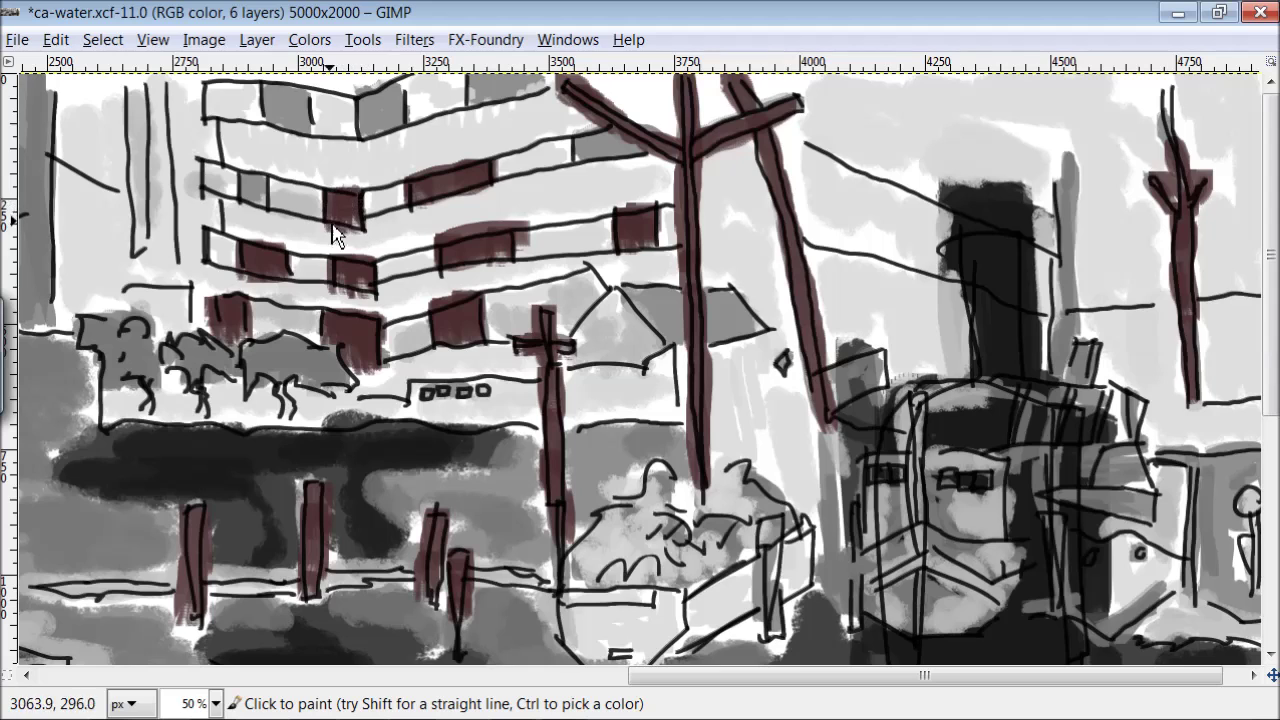
pyautogui.moveTo(270, 178); pyautogui.dragTo(242, 205)
pyautogui.moveTo(305, 85); pyautogui.dragTo(265, 128)
pyautogui.moveTo(400, 85); pyautogui.dragTo(360, 130)
pyautogui.moveTo(465, 90); pyautogui.dragTo(545, 82)
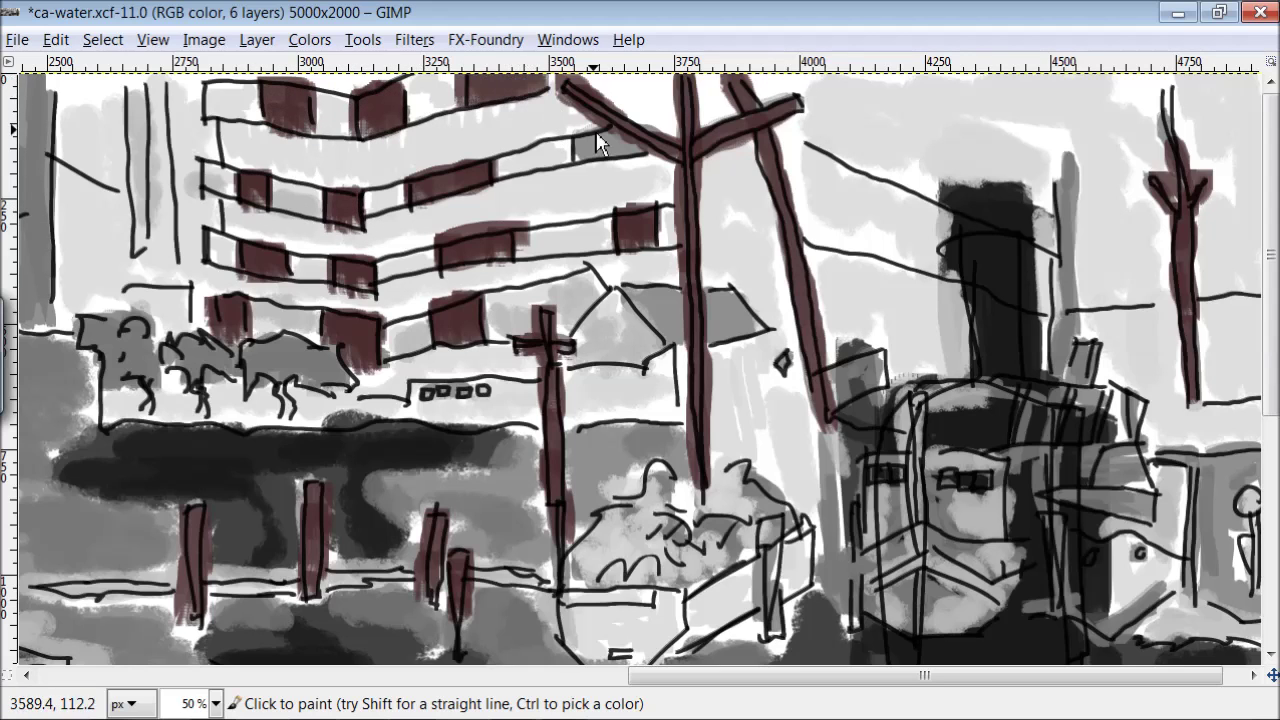
pyautogui.moveTo(597, 143); pyautogui.dragTo(570, 150)
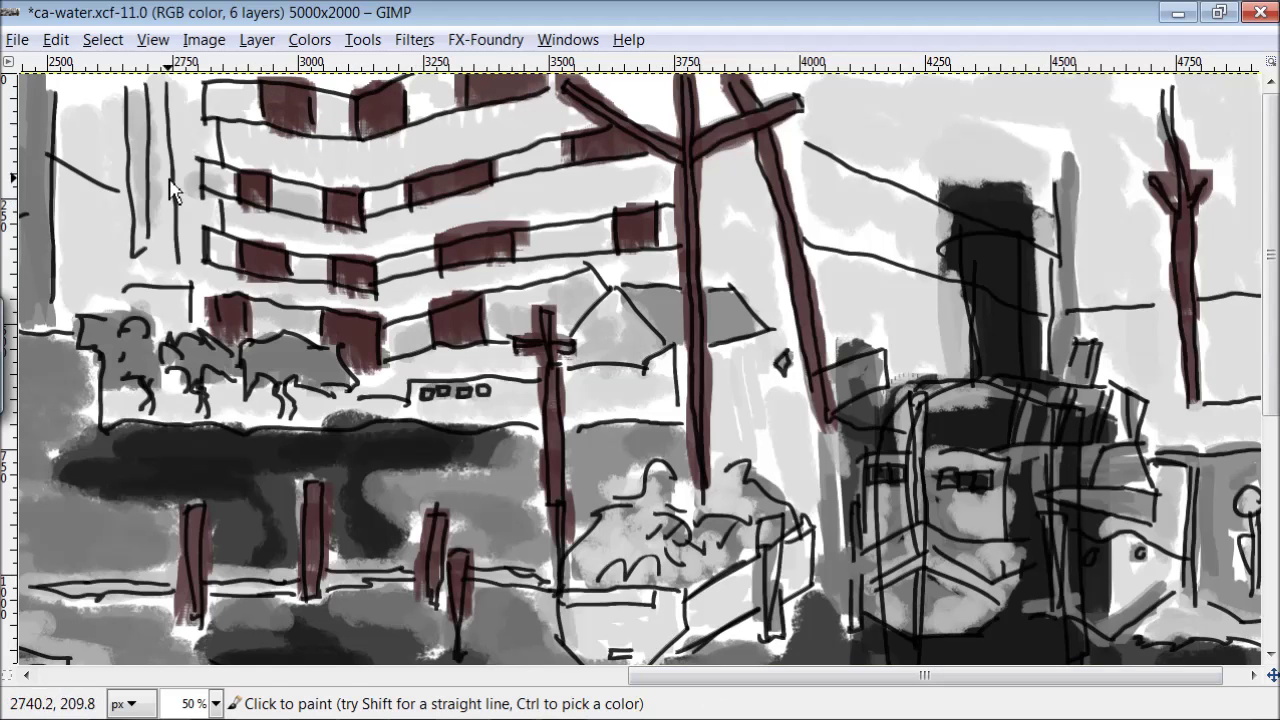
# Paint the tall pillar, the sloping ramp and the building panels beside the ramp dark maroon
pyautogui.moveTo(666, 677); pyautogui.dragTo(327, 690)
pyautogui.moveTo(708, 235)
pyautogui.mouseDown()
pyautogui.moveTo(737, 309)
pyautogui.moveTo(560, 273)
pyautogui.moveTo(455, 188)
pyautogui.moveTo(440, 222)
pyautogui.moveTo(419, 158)
pyautogui.moveTo(350, 150)
pyautogui.mouseUp()
pyautogui.moveTo(537, 680); pyautogui.dragTo(356, 690)
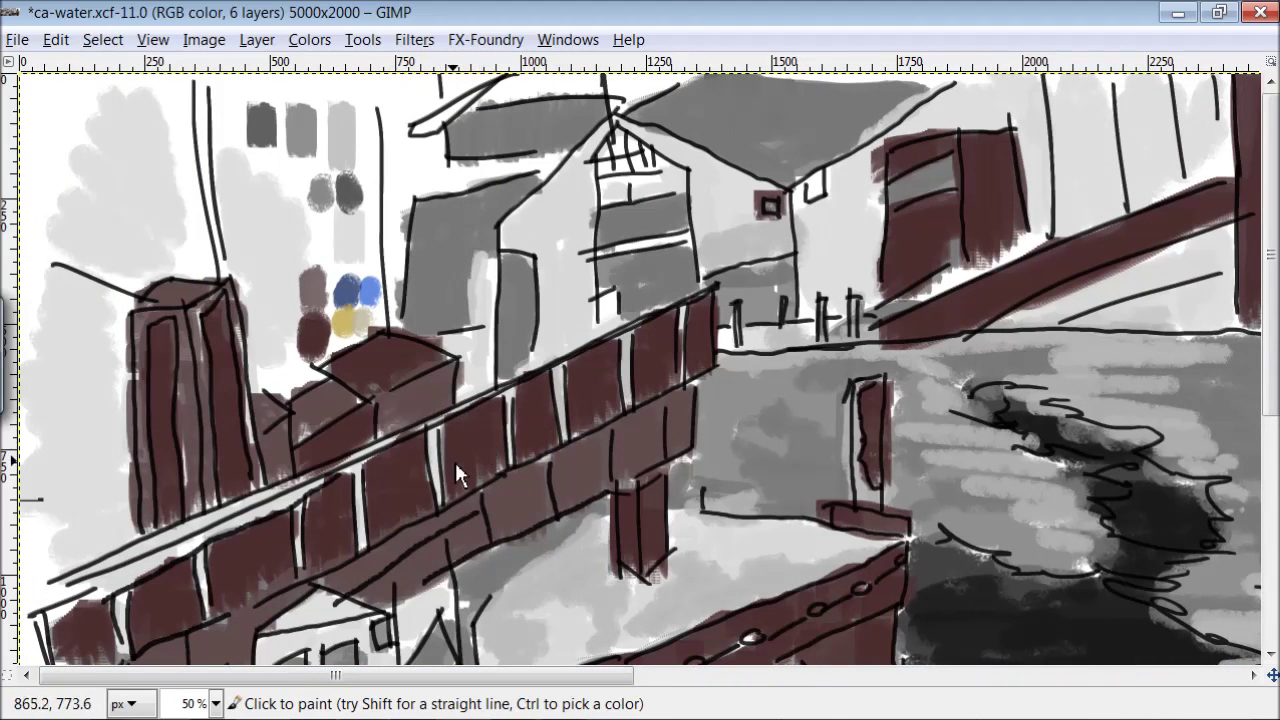
# Pick the beige from the colour swatches and fill the dock's platform surface with it
pyautogui.press('ctrl')
pyautogui.keyDown('ctrl'); pyautogui.click(367, 323); pyautogui.keyUp('ctrl')
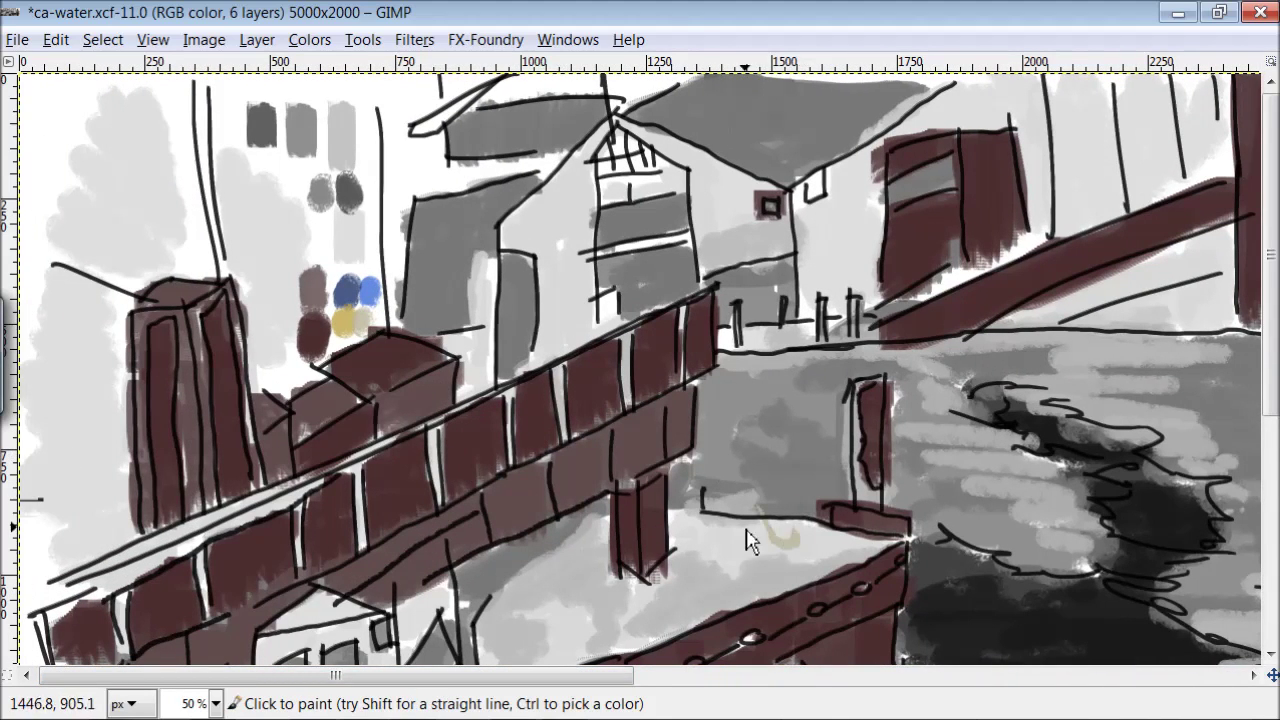
pyautogui.moveTo(763, 543); pyautogui.dragTo(843, 562)
pyautogui.moveTo(762, 555)
pyautogui.mouseDown()
pyautogui.moveTo(649, 631)
pyautogui.moveTo(606, 577)
pyautogui.moveTo(518, 615)
pyautogui.moveTo(695, 550)
pyautogui.moveTo(582, 649)
pyautogui.moveTo(485, 625)
pyautogui.mouseUp()
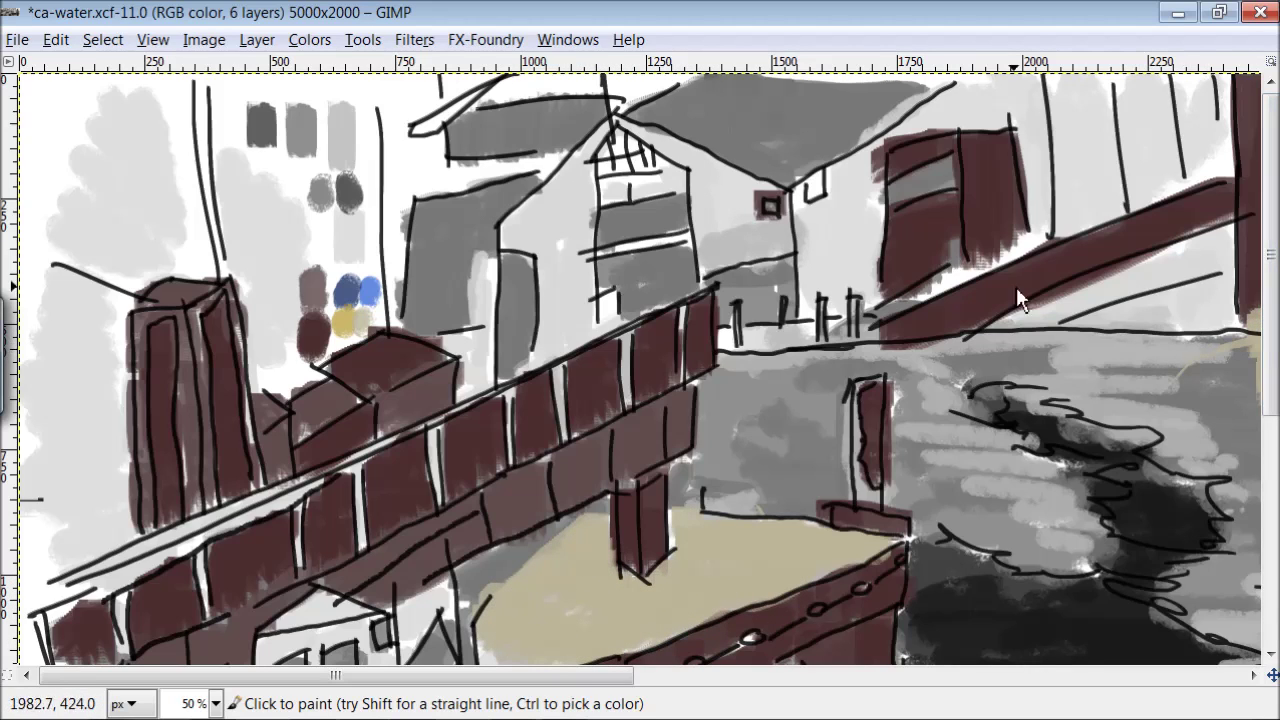
# Paint the pier's railing, its uprights and the ground beside the small jetty beige
pyautogui.scroll(-5, 557, 205)
pyautogui.moveTo(230, 600)
pyautogui.mouseDown()
pyautogui.moveTo(140, 615)
pyautogui.moveTo(137, 645)
pyautogui.mouseUp()
pyautogui.moveTo(103, 356)
pyautogui.mouseDown()
pyautogui.moveTo(202, 295)
pyautogui.moveTo(550, 168)
pyautogui.mouseUp()
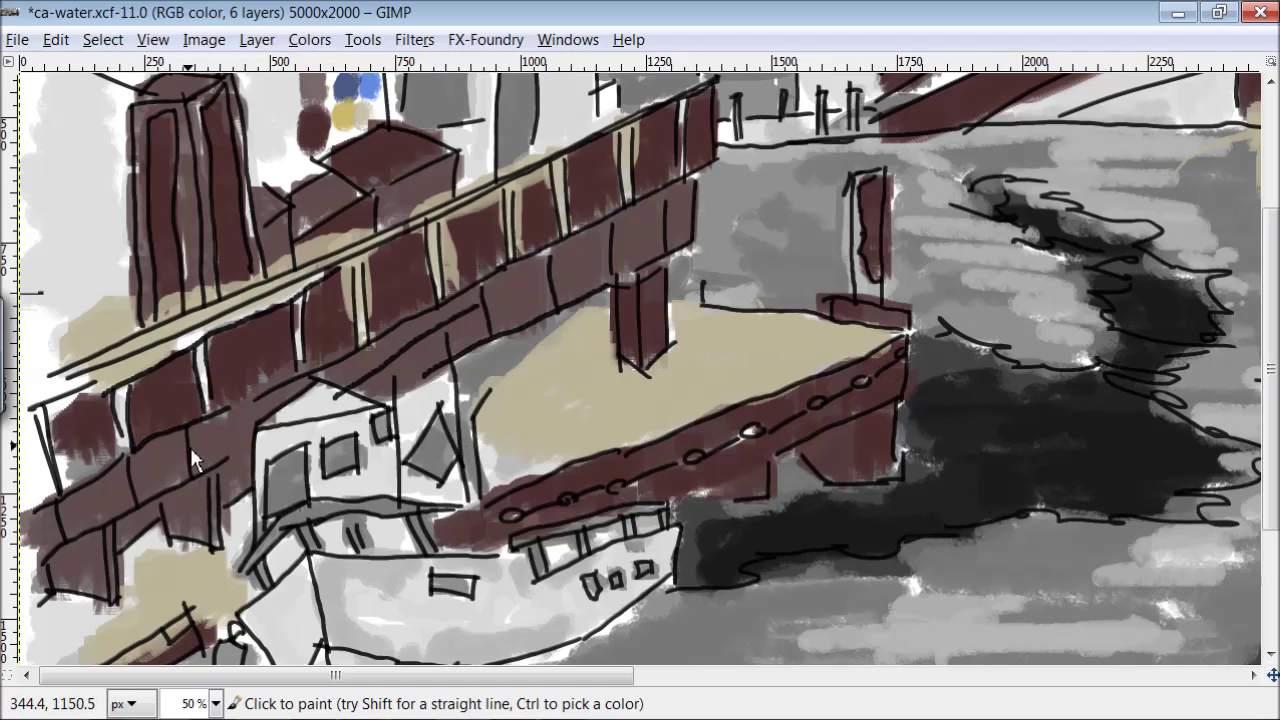
# Pick the yellow from the colour swatches and fill the fishing boat's hull and cabin with it
pyautogui.keyDown('ctrl'); pyautogui.click(342, 115); pyautogui.keyUp('ctrl')
pyautogui.moveTo(670, 540)
pyautogui.mouseDown()
pyautogui.moveTo(592, 571)
pyautogui.moveTo(546, 624)
pyautogui.moveTo(464, 583)
pyautogui.moveTo(341, 606)
pyautogui.moveTo(431, 662)
pyautogui.moveTo(578, 636)
pyautogui.moveTo(297, 659)
pyautogui.moveTo(385, 539)
pyautogui.moveTo(310, 575)
pyautogui.moveTo(391, 471)
pyautogui.moveTo(300, 398)
pyautogui.mouseUp()
pyautogui.scroll(-3, 1210, 338)
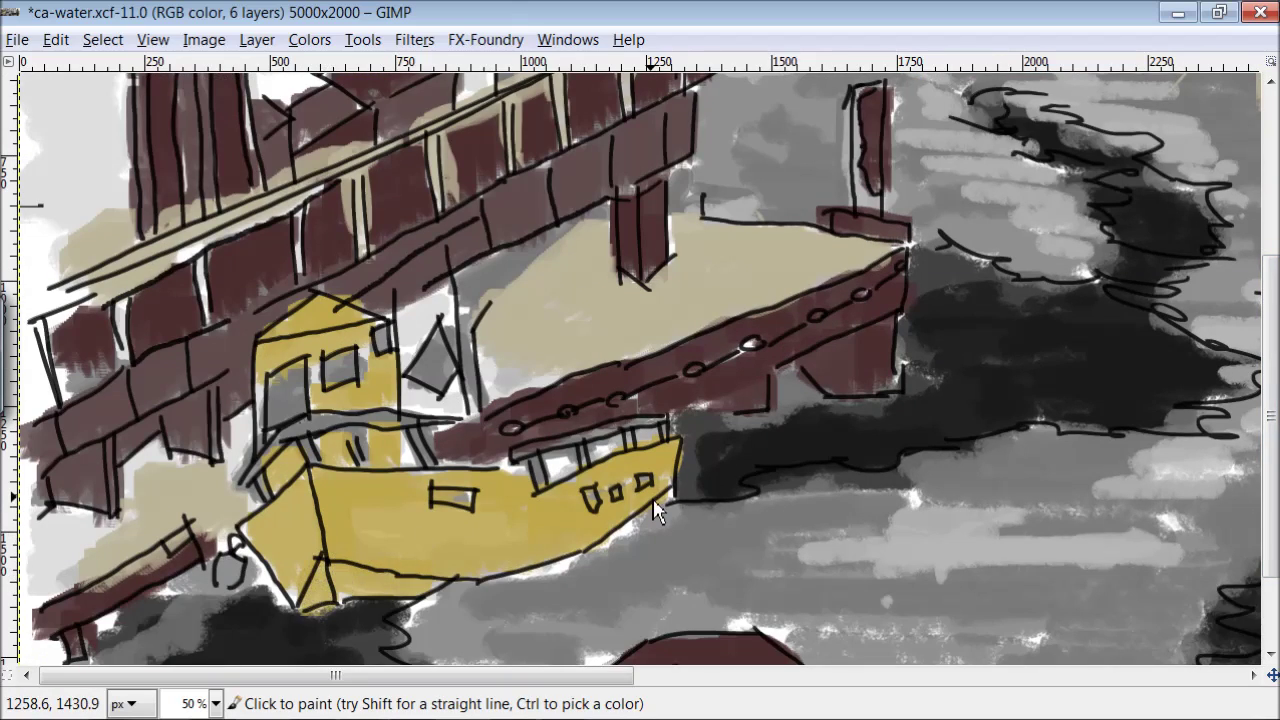
# Paint the small loaded boat's hull, the large boat's front, the rail between the posts and the house windows yellow
pyautogui.click(153, 39)
pyautogui.moveTo(197, 120)
pyautogui.click(607, 412)
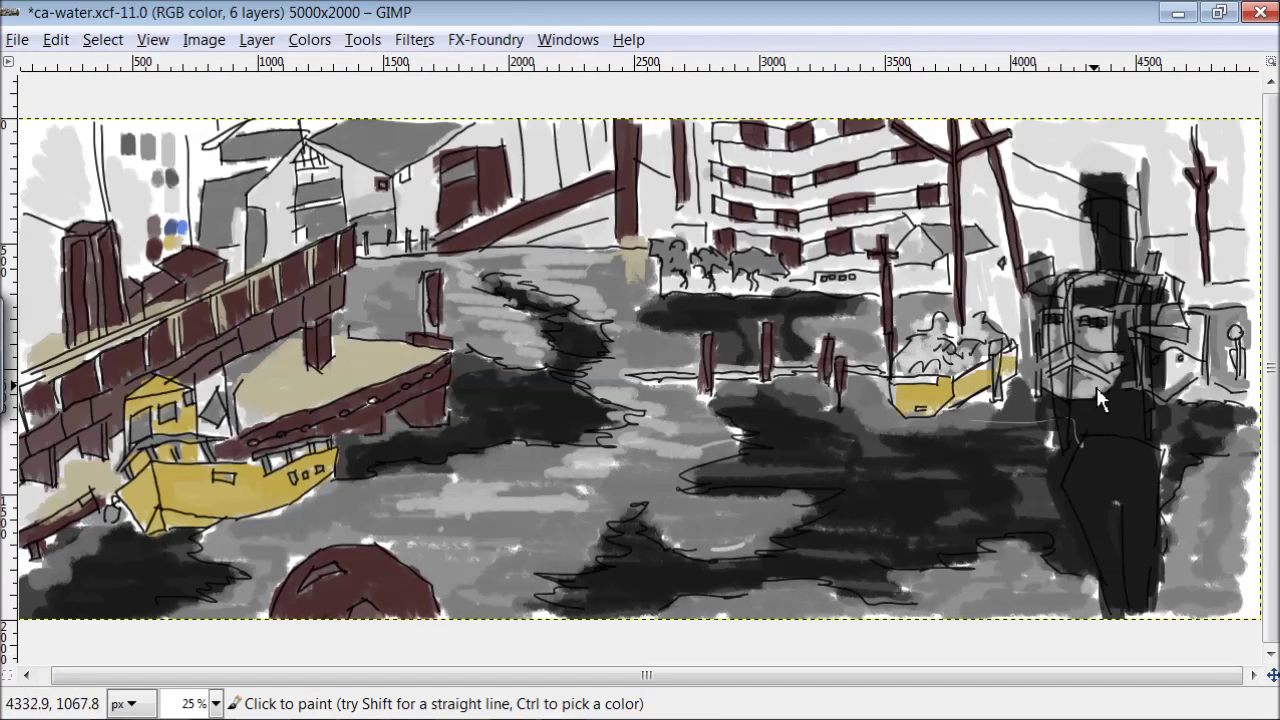
pyautogui.moveTo(1097, 368); pyautogui.dragTo(1088, 333)
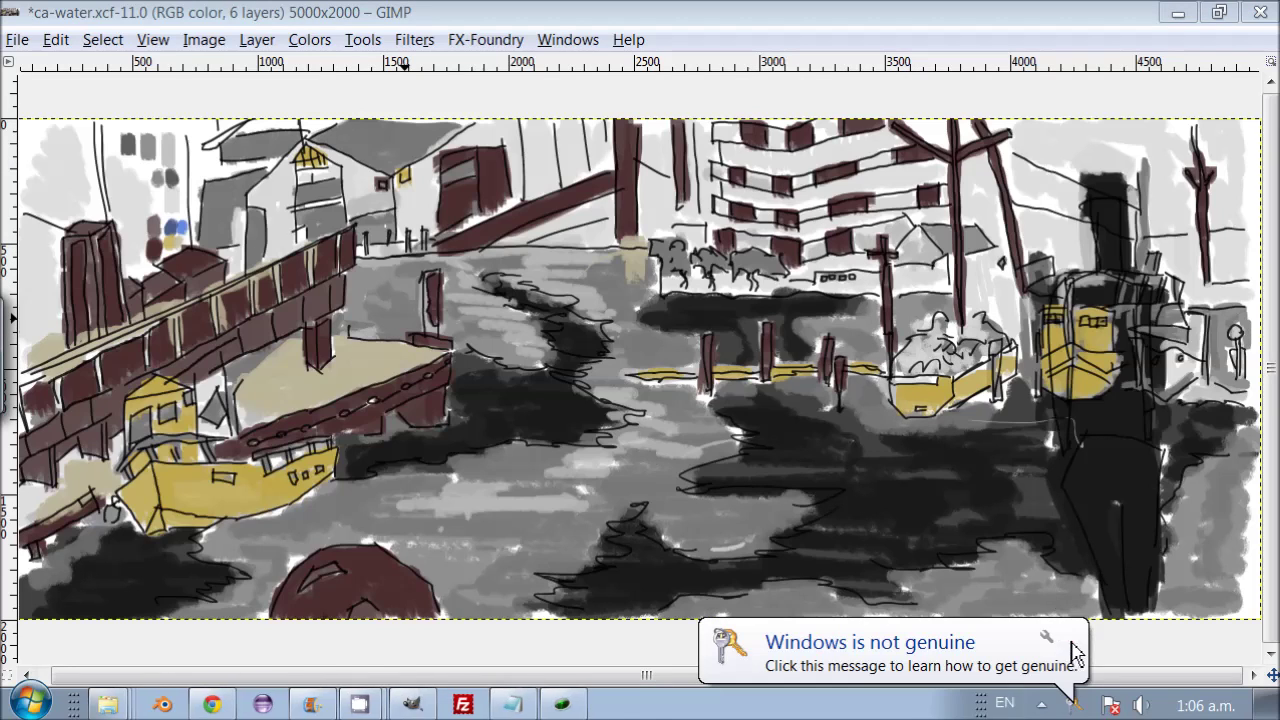
pyautogui.click(1060, 634)
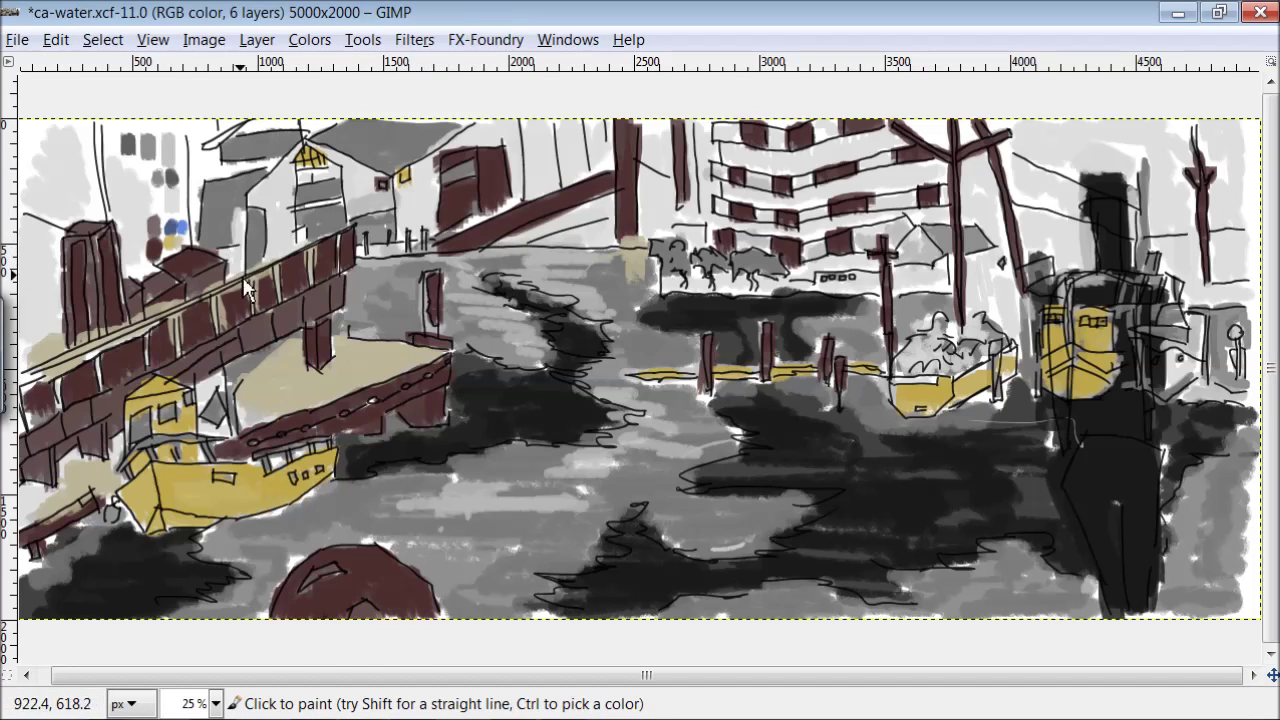
# Pick the bright blue swatch and paint the background around the large boat and poles and the apartment balcony bands
pyautogui.keyDown('ctrl'); pyautogui.click(178, 237); pyautogui.keyUp('ctrl')
pyautogui.moveTo(1195, 262)
pyautogui.mouseDown()
pyautogui.moveTo(1163, 258)
pyautogui.moveTo(1191, 295)
pyautogui.moveTo(1218, 253)
pyautogui.moveTo(1238, 280)
pyautogui.moveTo(1082, 275)
pyautogui.moveTo(1067, 228)
pyautogui.moveTo(1041, 255)
pyautogui.moveTo(1004, 226)
pyautogui.mouseUp()
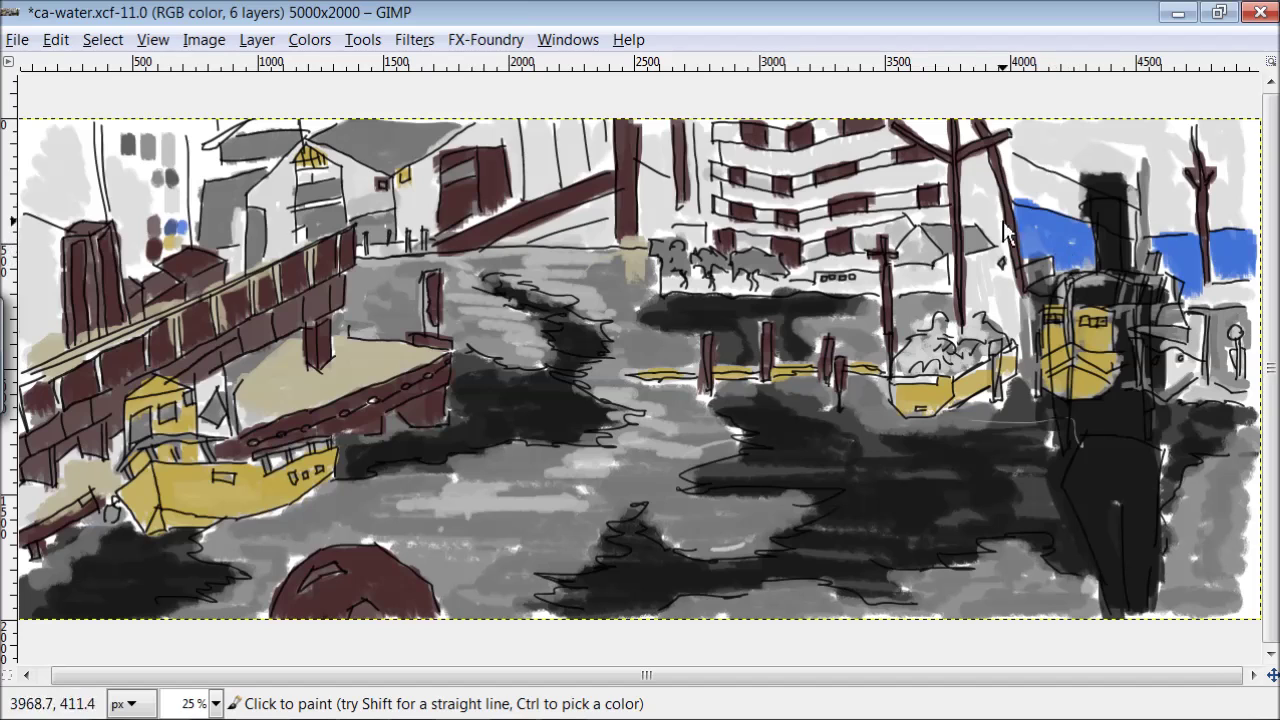
pyautogui.moveTo(999, 312)
pyautogui.mouseDown()
pyautogui.moveTo(975, 272)
pyautogui.moveTo(1004, 250)
pyautogui.moveTo(982, 213)
pyautogui.moveTo(1014, 282)
pyautogui.mouseUp()
pyautogui.moveTo(933, 190)
pyautogui.mouseDown()
pyautogui.moveTo(842, 183)
pyautogui.moveTo(938, 174)
pyautogui.moveTo(856, 144)
pyautogui.moveTo(819, 153)
pyautogui.moveTo(850, 167)
pyautogui.moveTo(793, 172)
pyautogui.moveTo(751, 157)
pyautogui.moveTo(842, 190)
pyautogui.moveTo(804, 205)
pyautogui.moveTo(726, 205)
pyautogui.mouseUp()
pyautogui.moveTo(805, 250)
pyautogui.mouseDown()
pyautogui.moveTo(938, 220)
pyautogui.moveTo(904, 212)
pyautogui.moveTo(808, 240)
pyautogui.moveTo(716, 228)
pyautogui.mouseUp()
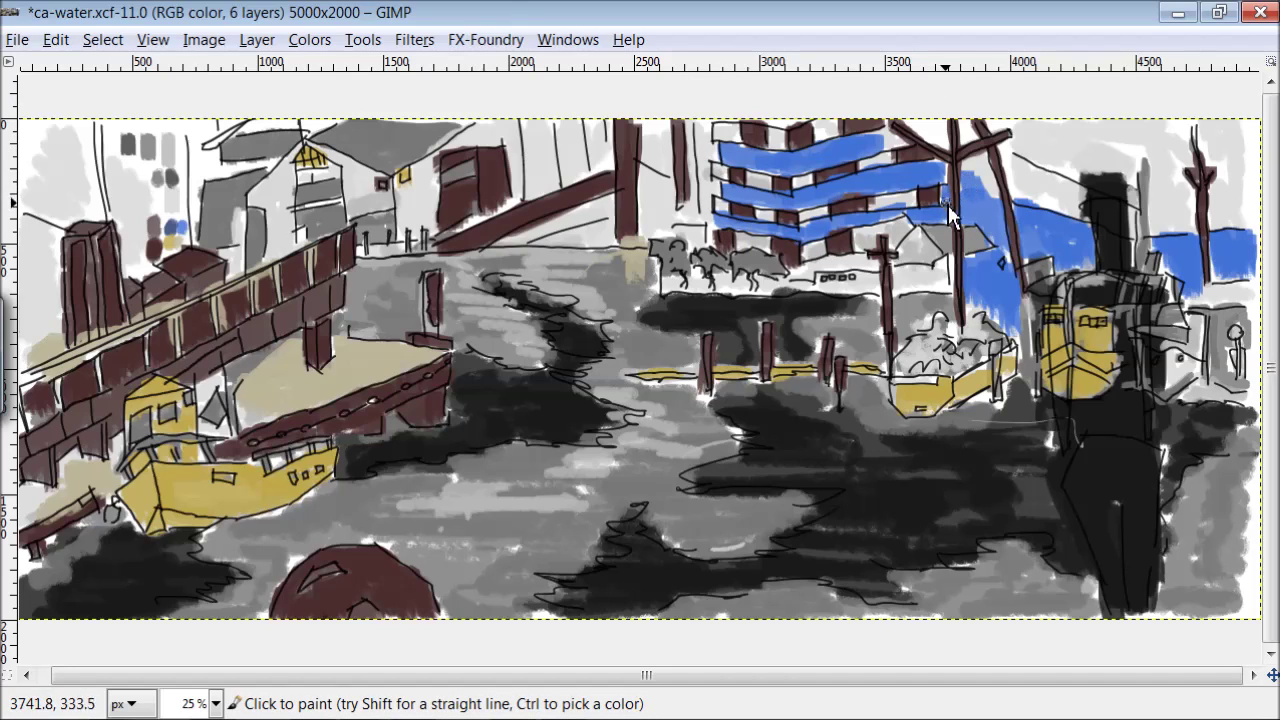
pyautogui.moveTo(968, 182); pyautogui.dragTo(906, 118)
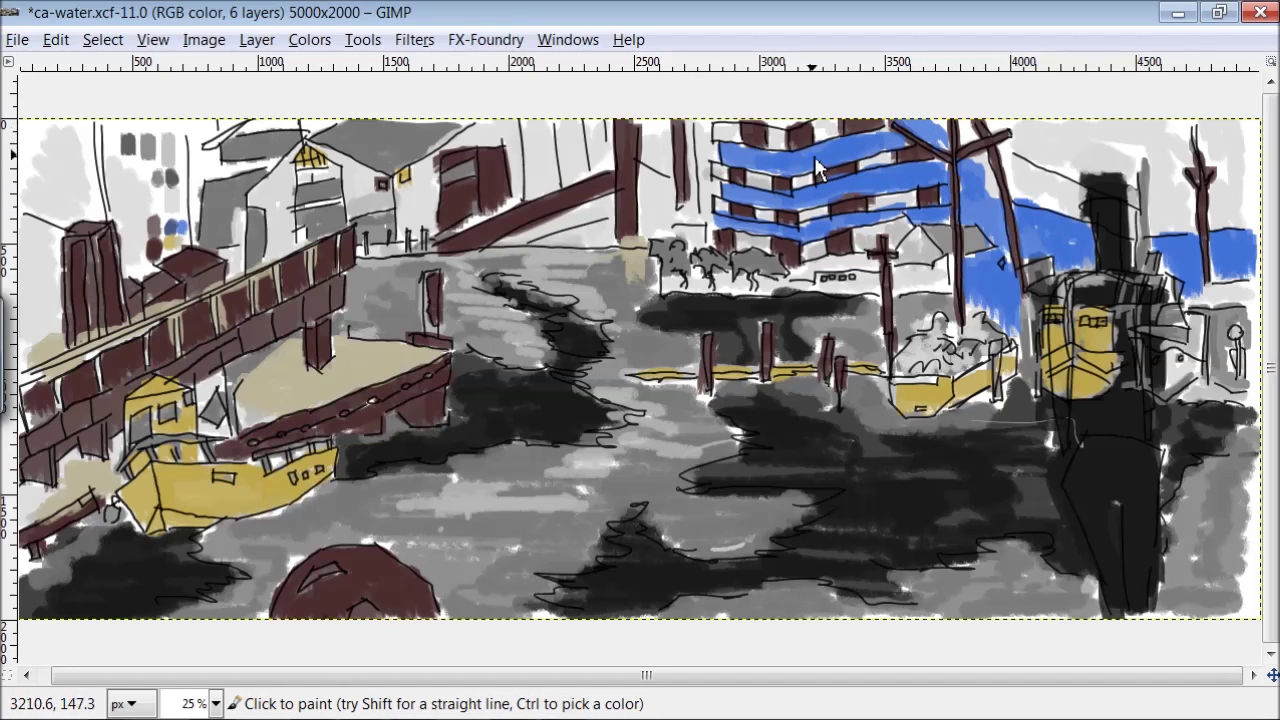
# Fill the background around the pillar and ramp, beside the tower and behind the house roofs with bright blue
pyautogui.moveTo(600, 250)
pyautogui.mouseDown()
pyautogui.moveTo(513, 243)
pyautogui.moveTo(649, 210)
pyautogui.moveTo(655, 158)
pyautogui.moveTo(667, 226)
pyautogui.moveTo(705, 215)
pyautogui.moveTo(721, 198)
pyautogui.moveTo(716, 160)
pyautogui.moveTo(690, 134)
pyautogui.mouseUp()
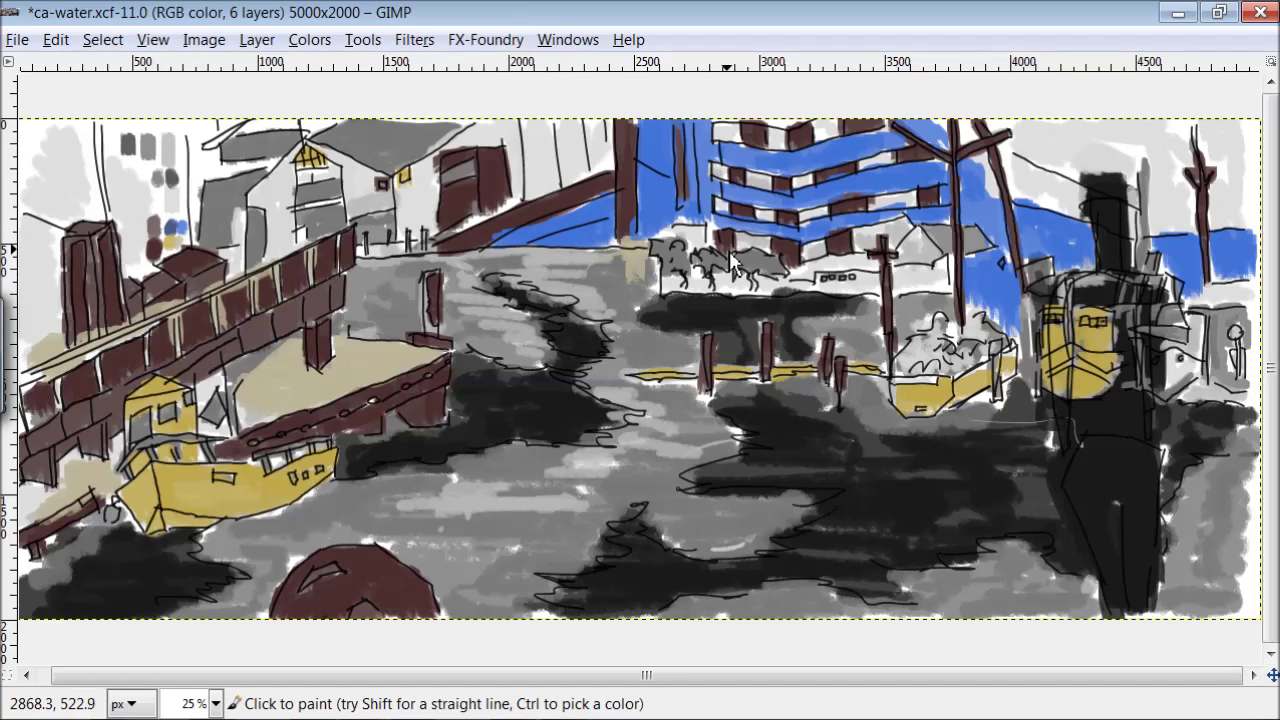
pyautogui.moveTo(612, 128)
pyautogui.mouseDown()
pyautogui.moveTo(573, 172)
pyautogui.moveTo(608, 168)
pyautogui.moveTo(497, 143)
pyautogui.moveTo(509, 131)
pyautogui.moveTo(556, 143)
pyautogui.moveTo(618, 200)
pyautogui.mouseUp()
pyautogui.moveTo(80, 332)
pyautogui.mouseDown()
pyautogui.moveTo(42, 350)
pyautogui.moveTo(56, 275)
pyautogui.moveTo(92, 204)
pyautogui.moveTo(63, 207)
pyautogui.moveTo(34, 290)
pyautogui.moveTo(30, 140)
pyautogui.moveTo(60, 128)
pyautogui.mouseUp()
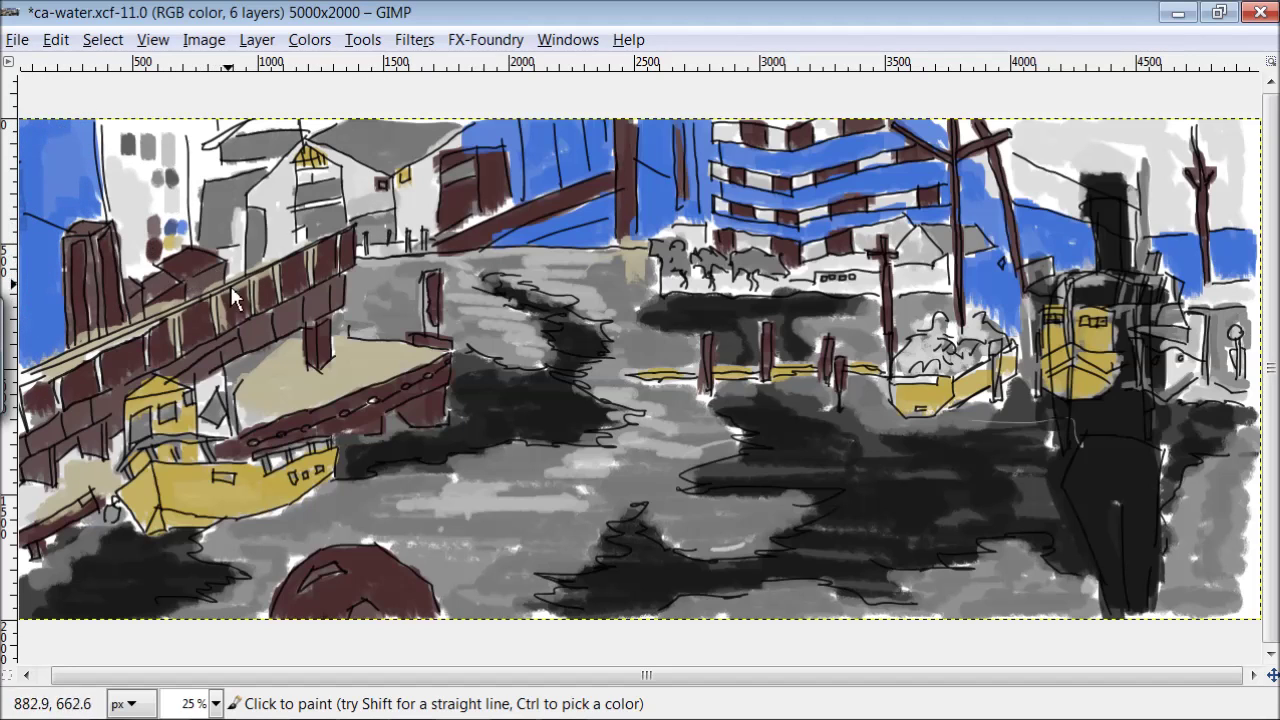
pyautogui.moveTo(325, 128)
pyautogui.mouseDown()
pyautogui.moveTo(228, 160)
pyautogui.moveTo(197, 138)
pyautogui.moveTo(172, 142)
pyautogui.mouseUp()
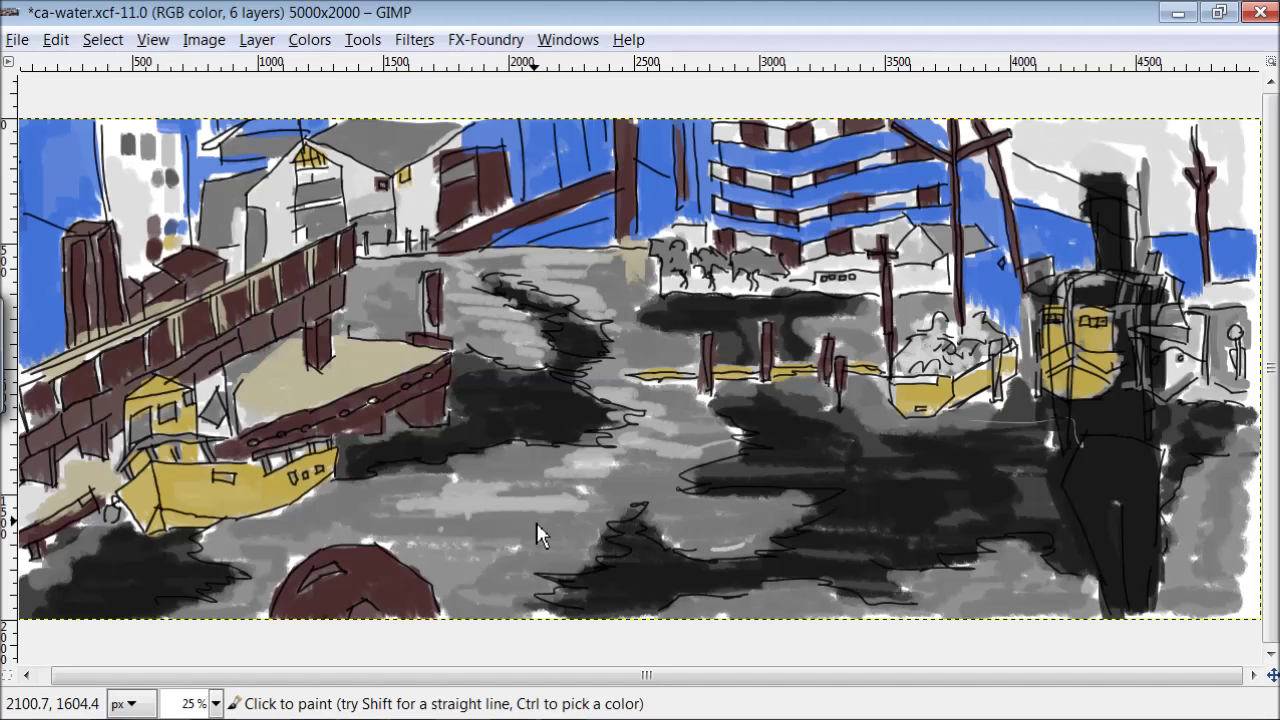
# Pick a light yellow-green and paint the grey water between the fishing boat, the quay and the dark reflections
pyautogui.moveTo(359, 704)
pyautogui.click(348, 632)
pyautogui.click(183, 231)
pyautogui.moveTo(794, 520)
pyautogui.mouseDown()
pyautogui.moveTo(777, 528)
pyautogui.moveTo(652, 492)
pyautogui.moveTo(718, 450)
pyautogui.moveTo(645, 384)
pyautogui.moveTo(641, 269)
pyautogui.moveTo(461, 276)
pyautogui.moveTo(474, 347)
pyautogui.moveTo(620, 277)
pyautogui.mouseUp()
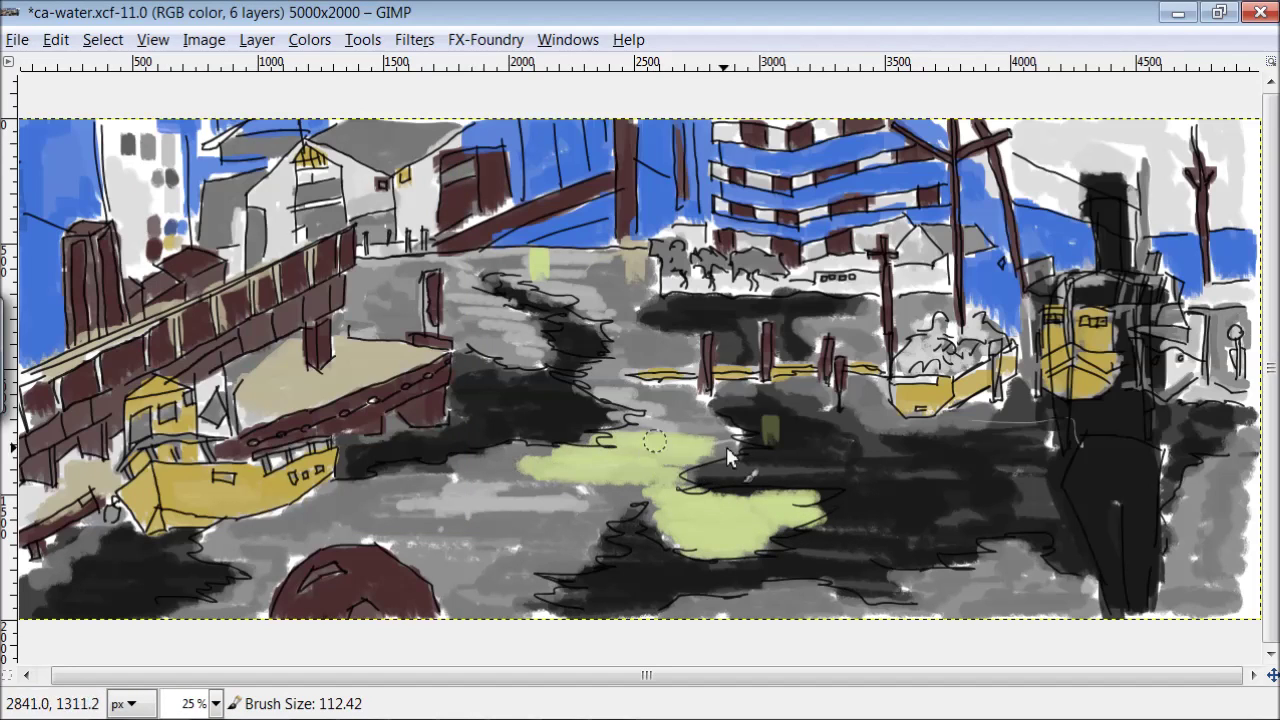
pyautogui.moveTo(393, 338)
pyautogui.mouseDown()
pyautogui.moveTo(429, 260)
pyautogui.moveTo(362, 268)
pyautogui.moveTo(365, 304)
pyautogui.moveTo(347, 325)
pyautogui.moveTo(446, 307)
pyautogui.mouseUp()
pyautogui.moveTo(275, 355)
pyautogui.mouseDown()
pyautogui.moveTo(283, 344)
pyautogui.moveTo(235, 371)
pyautogui.mouseUp()
pyautogui.moveTo(520, 452)
pyautogui.mouseDown()
pyautogui.moveTo(550, 501)
pyautogui.moveTo(513, 473)
pyautogui.moveTo(497, 546)
pyautogui.moveTo(532, 576)
pyautogui.moveTo(522, 590)
pyautogui.moveTo(441, 586)
pyautogui.moveTo(338, 497)
pyautogui.moveTo(230, 533)
pyautogui.moveTo(287, 562)
pyautogui.moveTo(220, 555)
pyautogui.mouseUp()
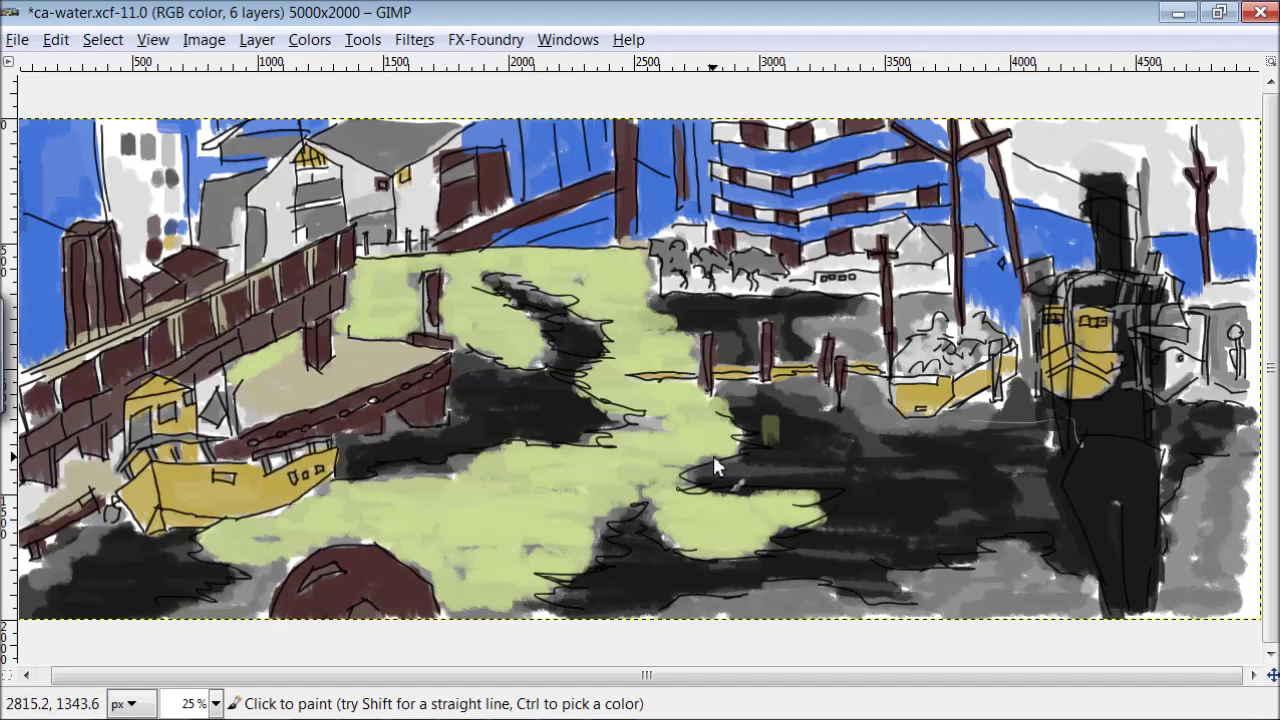
# Fill the light water along the lower edge, around the small loaded boat and beside the black silhouette with the same light green
pyautogui.moveTo(793, 606)
pyautogui.mouseDown()
pyautogui.moveTo(679, 619)
pyautogui.moveTo(1025, 583)
pyautogui.moveTo(941, 614)
pyautogui.mouseUp()
pyautogui.moveTo(1187, 603)
pyautogui.mouseDown()
pyautogui.moveTo(1183, 554)
pyautogui.moveTo(1245, 461)
pyautogui.moveTo(1219, 516)
pyautogui.moveTo(1232, 578)
pyautogui.mouseUp()
pyautogui.moveTo(978, 416)
pyautogui.mouseDown()
pyautogui.moveTo(887, 426)
pyautogui.moveTo(861, 391)
pyautogui.moveTo(790, 393)
pyautogui.mouseUp()
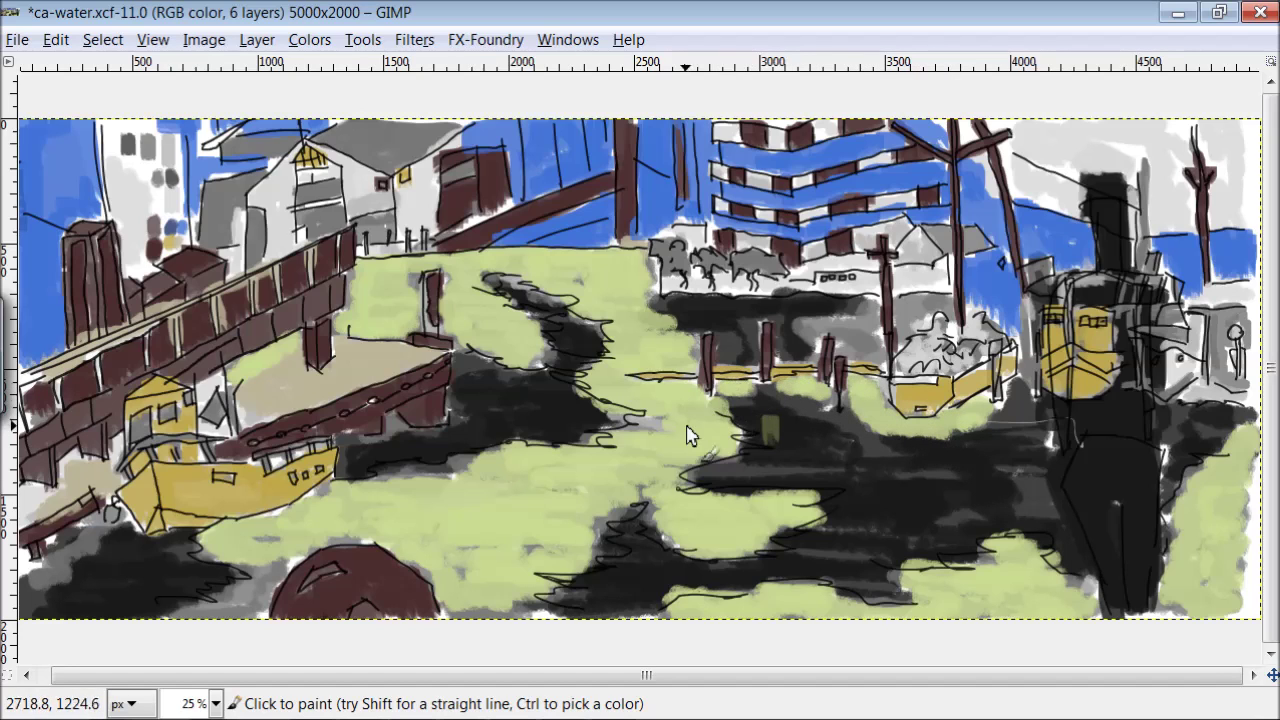
pyautogui.moveTo(1210, 400); pyautogui.dragTo(1245, 388)
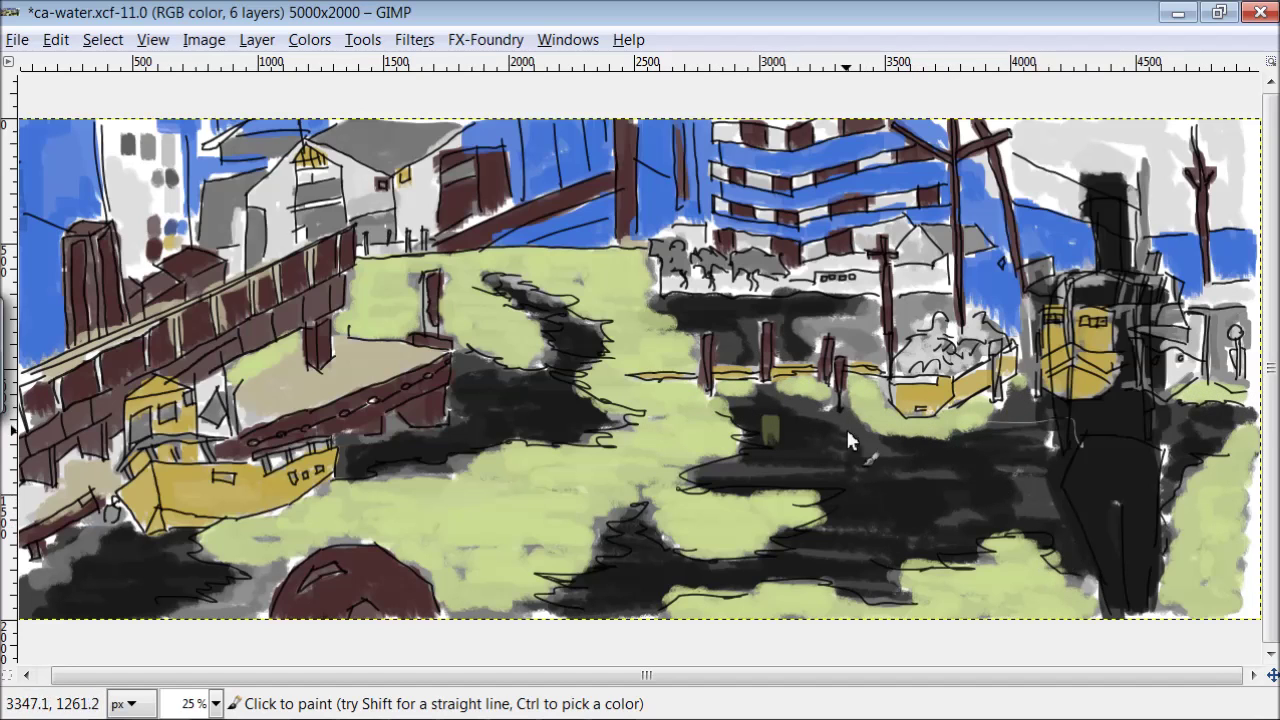
# Paint dark olive green over the black reflections around the silhouette, beside the central channel and below the fishing boat
pyautogui.moveTo(785, 441)
pyautogui.mouseDown()
pyautogui.moveTo(808, 461)
pyautogui.moveTo(743, 483)
pyautogui.moveTo(692, 474)
pyautogui.moveTo(757, 422)
pyautogui.moveTo(734, 403)
pyautogui.moveTo(845, 420)
pyautogui.moveTo(773, 458)
pyautogui.moveTo(845, 522)
pyautogui.moveTo(802, 566)
pyautogui.moveTo(691, 571)
pyautogui.moveTo(647, 528)
pyautogui.moveTo(533, 616)
pyautogui.moveTo(652, 588)
pyautogui.moveTo(807, 586)
pyautogui.moveTo(868, 611)
pyautogui.moveTo(856, 554)
pyautogui.moveTo(922, 567)
pyautogui.moveTo(971, 540)
pyautogui.moveTo(861, 440)
pyautogui.moveTo(878, 510)
pyautogui.moveTo(926, 525)
pyautogui.moveTo(1015, 513)
pyautogui.mouseUp()
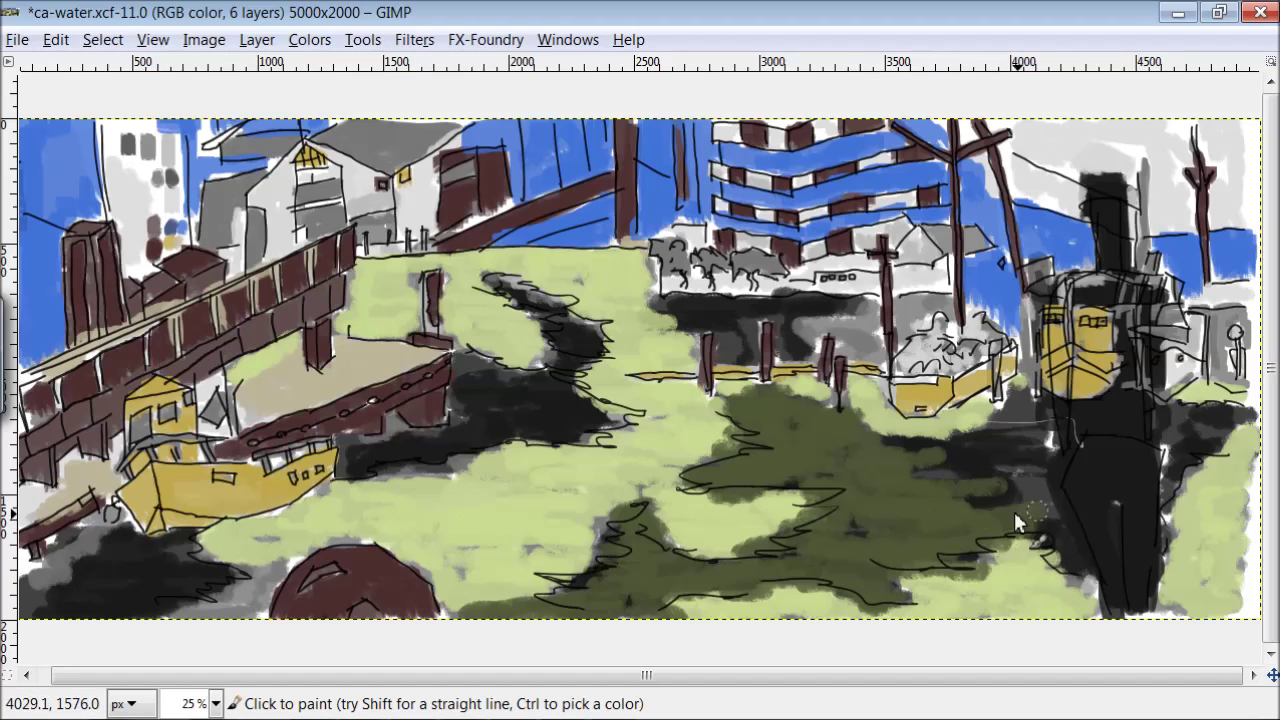
pyautogui.moveTo(1039, 433)
pyautogui.mouseDown()
pyautogui.moveTo(1015, 409)
pyautogui.moveTo(950, 458)
pyautogui.mouseUp()
pyautogui.moveTo(1071, 555)
pyautogui.mouseDown()
pyautogui.moveTo(1169, 500)
pyautogui.moveTo(1247, 413)
pyautogui.mouseUp()
pyautogui.moveTo(480, 275)
pyautogui.mouseDown()
pyautogui.moveTo(593, 361)
pyautogui.moveTo(585, 395)
pyautogui.moveTo(537, 413)
pyautogui.mouseUp()
pyautogui.moveTo(463, 383)
pyautogui.mouseDown()
pyautogui.moveTo(450, 446)
pyautogui.moveTo(362, 472)
pyautogui.moveTo(397, 437)
pyautogui.moveTo(442, 460)
pyautogui.mouseUp()
pyautogui.moveTo(600, 432); pyautogui.dragTo(654, 420)
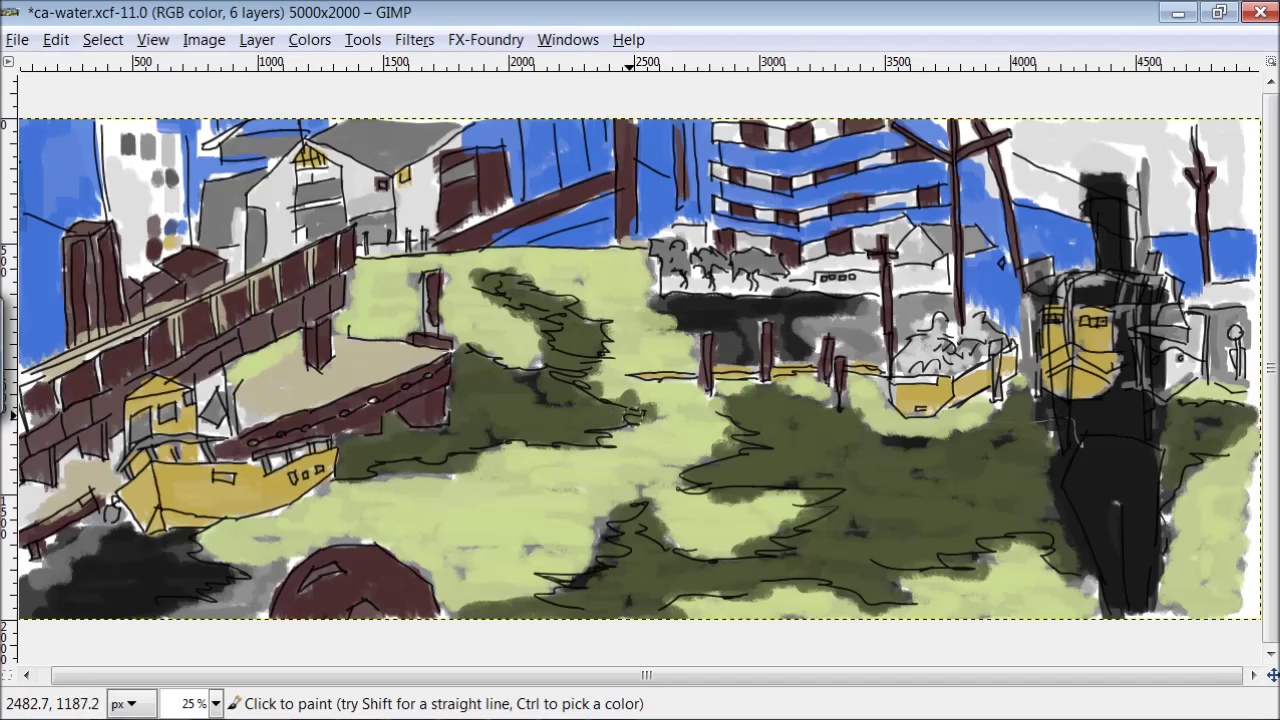
pyautogui.moveTo(220, 577)
pyautogui.mouseDown()
pyautogui.moveTo(184, 615)
pyautogui.moveTo(56, 612)
pyautogui.moveTo(104, 559)
pyautogui.moveTo(207, 577)
pyautogui.mouseUp()
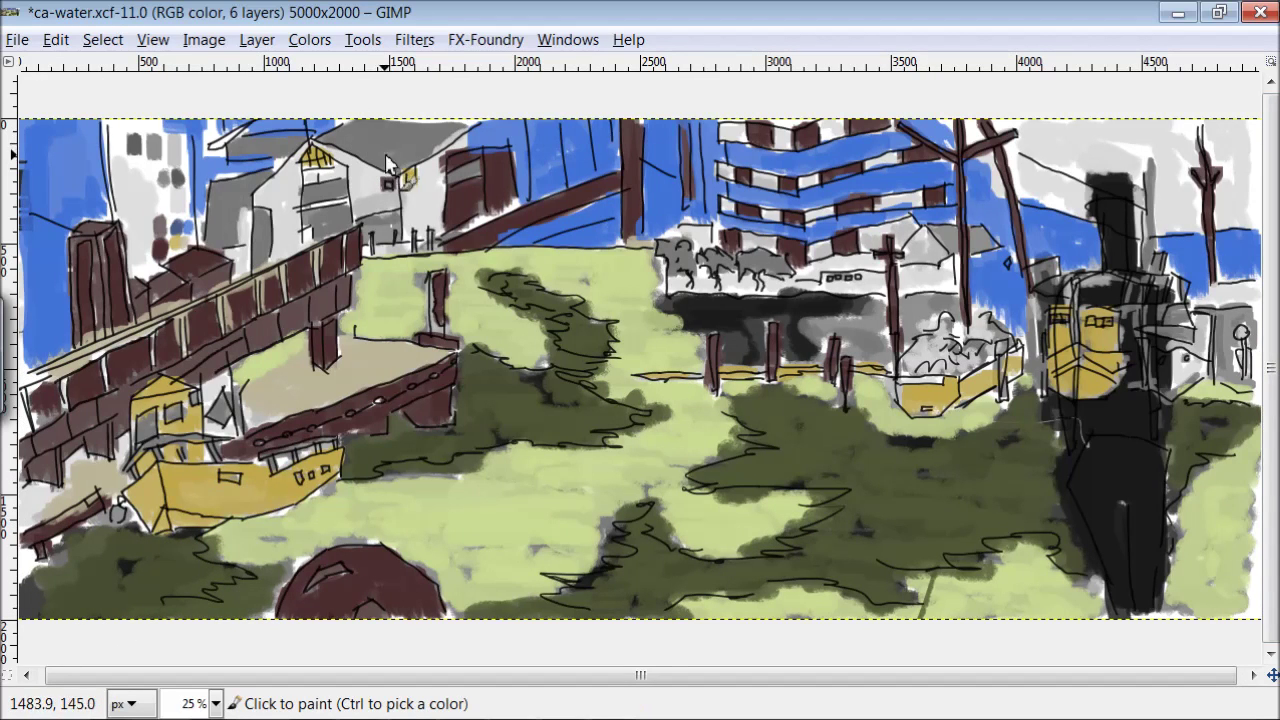
# Reduce the brush size and paint the roofs and shaded walls of the houses beige
pyautogui.press('[')
pyautogui.press('[')
pyautogui.press('[')
pyautogui.press('[')
pyautogui.press('[')
pyautogui.press('[')
pyautogui.press('[')
pyautogui.press('[')
pyautogui.press('[')
pyautogui.press('[')
pyautogui.moveTo(387, 162)
pyautogui.mouseDown()
pyautogui.moveTo(404, 165)
pyautogui.moveTo(431, 130)
pyautogui.moveTo(460, 128)
pyautogui.mouseUp()
pyautogui.moveTo(390, 233)
pyautogui.mouseDown()
pyautogui.moveTo(330, 222)
pyautogui.moveTo(345, 209)
pyautogui.moveTo(321, 216)
pyautogui.moveTo(339, 226)
pyautogui.moveTo(318, 190)
pyautogui.mouseUp()
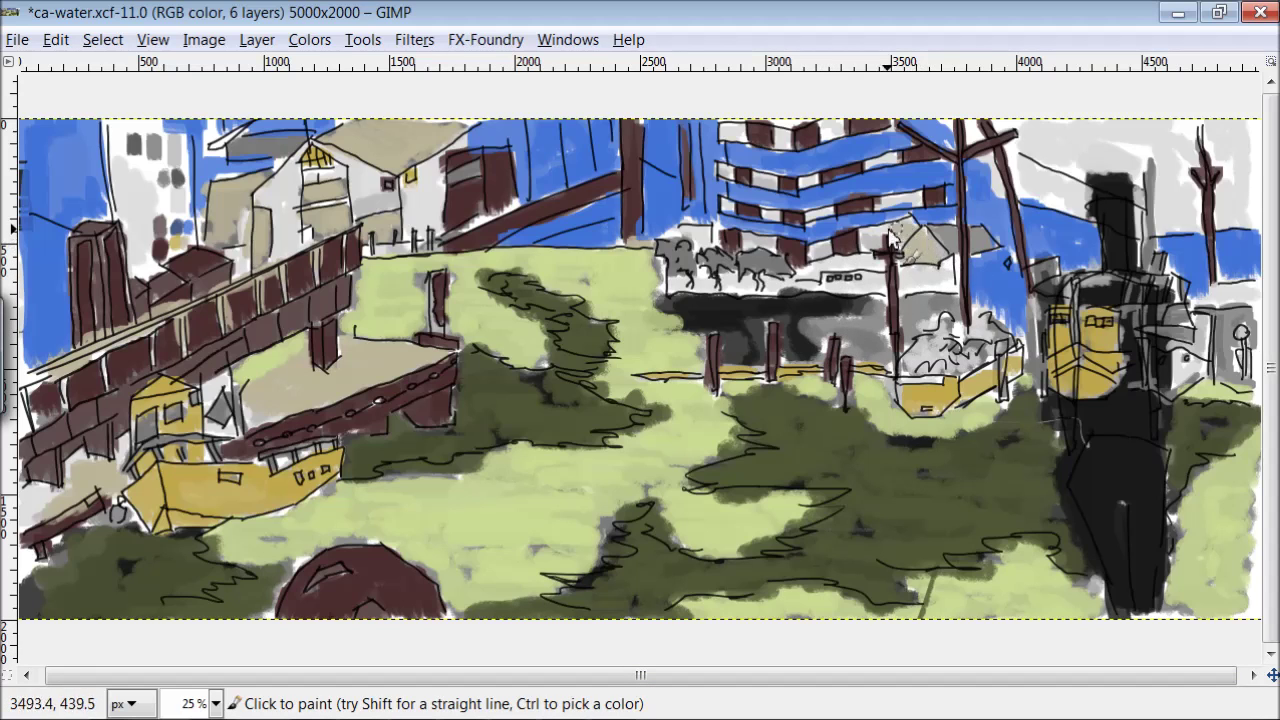
# Colour the dark water below the horses olive green and the water around the mooring posts and loaded boat light green
pyautogui.moveTo(663, 299)
pyautogui.mouseDown()
pyautogui.moveTo(696, 335)
pyautogui.moveTo(728, 314)
pyautogui.mouseUp()
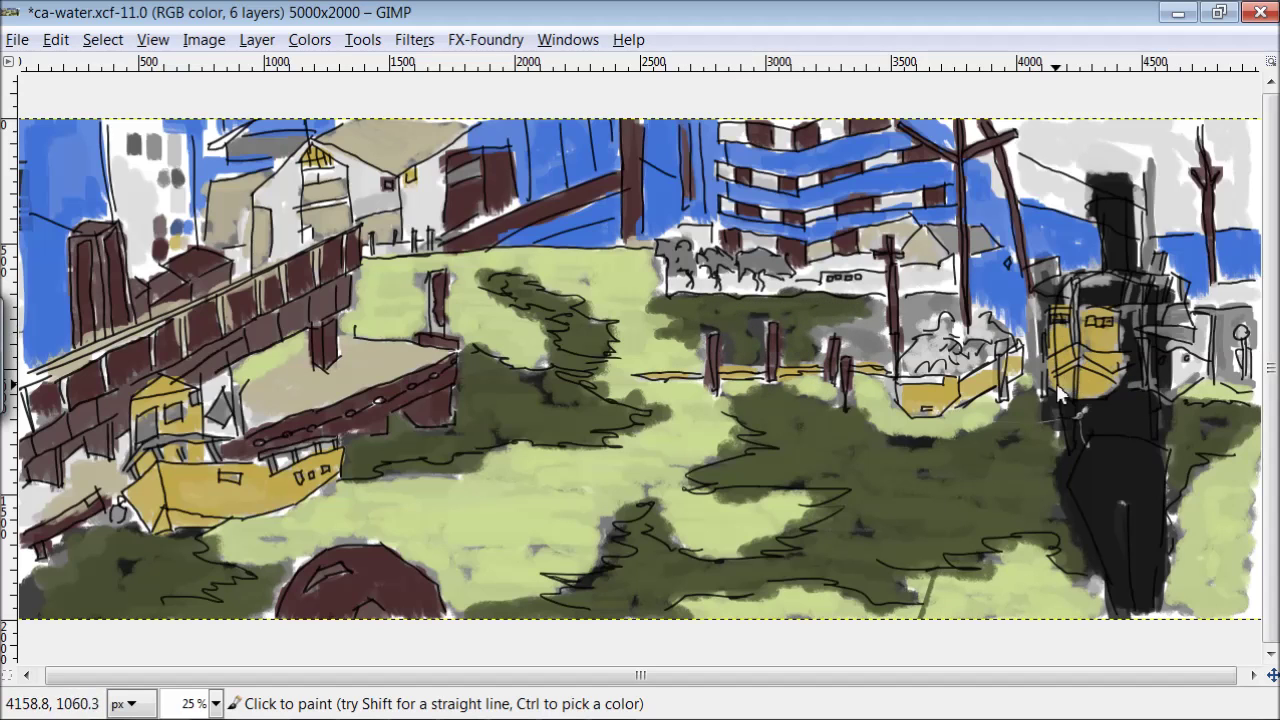
pyautogui.moveTo(787, 345)
pyautogui.mouseDown()
pyautogui.moveTo(819, 332)
pyautogui.moveTo(855, 351)
pyautogui.moveTo(928, 305)
pyautogui.moveTo(915, 330)
pyautogui.moveTo(1000, 318)
pyautogui.moveTo(1024, 334)
pyautogui.mouseUp()
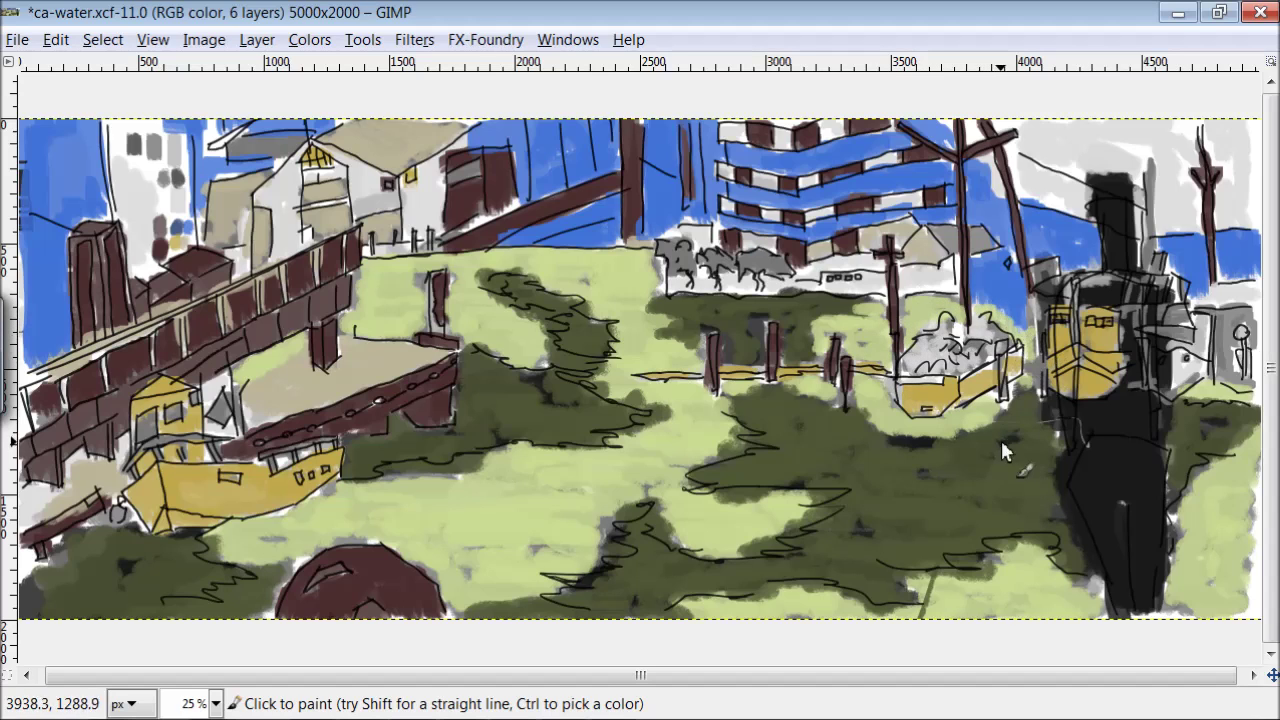
# Sample the dark tone of the tall black silhouette and paint over its upper part with it
pyautogui.press('o')
pyautogui.click(1100, 255)
pyautogui.press('p')
pyautogui.moveTo(1097, 249); pyautogui.dragTo(1130, 220)
# Enlarge the brush and paint over the legs, waist and sides of the tall black silhouette
pyautogui.press(']')
pyautogui.press(']')
pyautogui.press(']')
pyautogui.press(']')
pyautogui.press(']')
pyautogui.press(']')
pyautogui.press(']')
pyautogui.press(']')
pyautogui.press(']')
pyautogui.press(']')
pyautogui.moveTo(1086, 562)
pyautogui.mouseDown()
pyautogui.moveTo(1092, 594)
pyautogui.moveTo(1108, 568)
pyautogui.mouseUp()
pyautogui.moveTo(1155, 409)
pyautogui.mouseDown()
pyautogui.moveTo(1145, 309)
pyautogui.moveTo(1119, 319)
pyautogui.moveTo(1081, 416)
pyautogui.moveTo(1064, 393)
pyautogui.mouseUp()
pyautogui.moveTo(1038, 350)
pyautogui.mouseDown()
pyautogui.moveTo(1034, 434)
pyautogui.moveTo(1180, 332)
pyautogui.moveTo(1196, 400)
pyautogui.moveTo(1026, 521)
pyautogui.moveTo(1035, 561)
pyautogui.moveTo(1205, 539)
pyautogui.moveTo(1090, 238)
pyautogui.moveTo(1179, 528)
pyautogui.mouseUp()
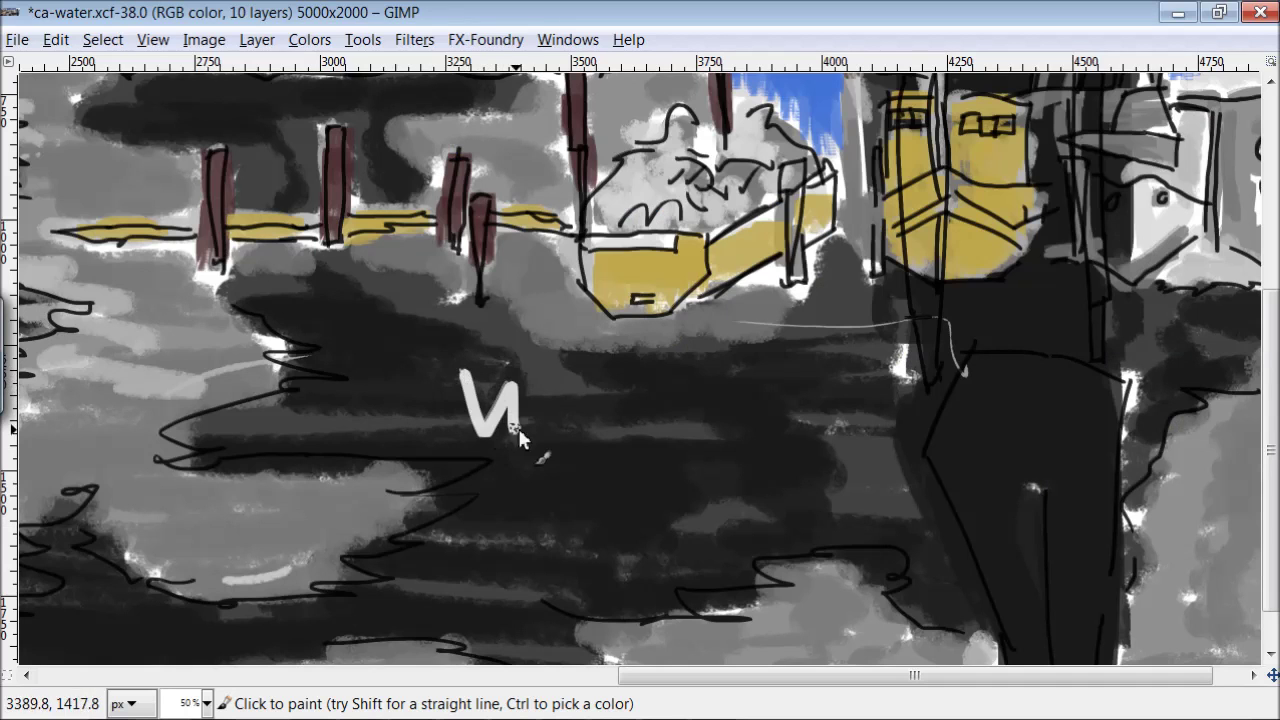
# Hand-letter the artist's name in capitals in light grey on the dark water beside the silhouette
pyautogui.moveTo(520, 432); pyautogui.dragTo(550, 372)
pyautogui.moveTo(552, 438)
pyautogui.mouseDown()
pyautogui.moveTo(600, 370)
pyautogui.moveTo(636, 440)
pyautogui.mouseUp()
pyautogui.moveTo(700, 376); pyautogui.dragTo(698, 432)
pyautogui.moveTo(726, 354); pyautogui.dragTo(774, 436)
pyautogui.moveTo(848, 372); pyautogui.dragTo(846, 434)
pyautogui.moveTo(918, 372); pyautogui.dragTo(918, 432)
# Hand-letter "WEB: artcontrol.me" in light grey below the artist's name
pyautogui.moveTo(458, 500)
pyautogui.mouseDown()
pyautogui.moveTo(516, 494)
pyautogui.moveTo(560, 548)
pyautogui.mouseUp()
pyautogui.moveTo(586, 498); pyautogui.dragTo(600, 552)
pyautogui.click(640, 528)
pyautogui.click(644, 538)
pyautogui.moveTo(710, 506)
pyautogui.mouseDown()
pyautogui.moveTo(716, 542)
pyautogui.moveTo(770, 502)
pyautogui.mouseUp()
pyautogui.moveTo(796, 474); pyautogui.dragTo(800, 542)
pyautogui.moveTo(770, 490); pyautogui.dragTo(816, 486)
pyautogui.moveTo(864, 496)
pyautogui.mouseDown()
pyautogui.moveTo(866, 532)
pyautogui.moveTo(898, 494)
pyautogui.mouseUp()
pyautogui.moveTo(936, 542); pyautogui.dragTo(968, 540)
pyautogui.moveTo(994, 462); pyautogui.dragTo(996, 536)
pyautogui.moveTo(978, 484); pyautogui.dragTo(1058, 504)
pyautogui.moveTo(1094, 480)
pyautogui.mouseDown()
pyautogui.moveTo(1096, 546)
pyautogui.moveTo(1214, 552)
pyautogui.mouseUp()
pyautogui.moveTo(1232, 524); pyautogui.dragTo(1260, 548)
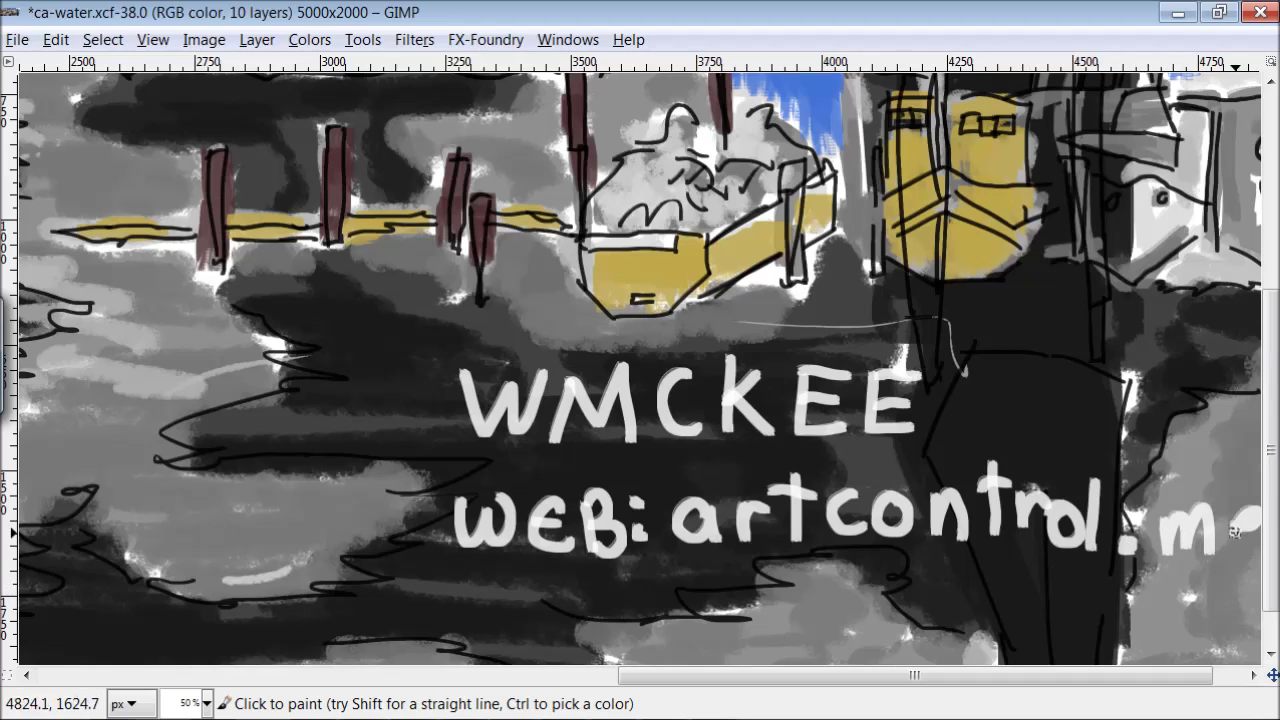